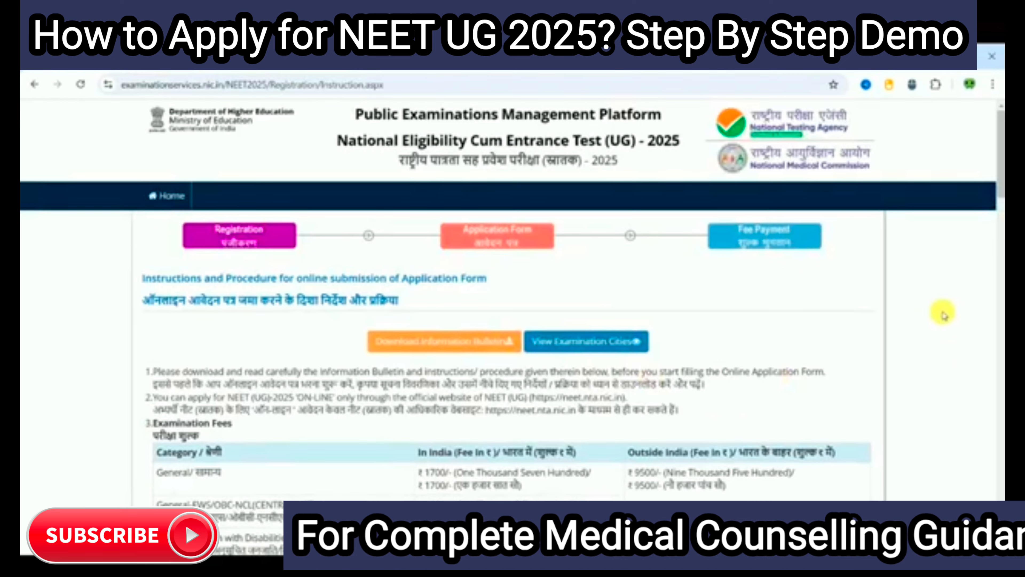
- Agree to the instructions declaration at the bottom of the page and proceed to the application form
scroll(943, 314, "down", 1)
scroll(943, 314, "down", 5)
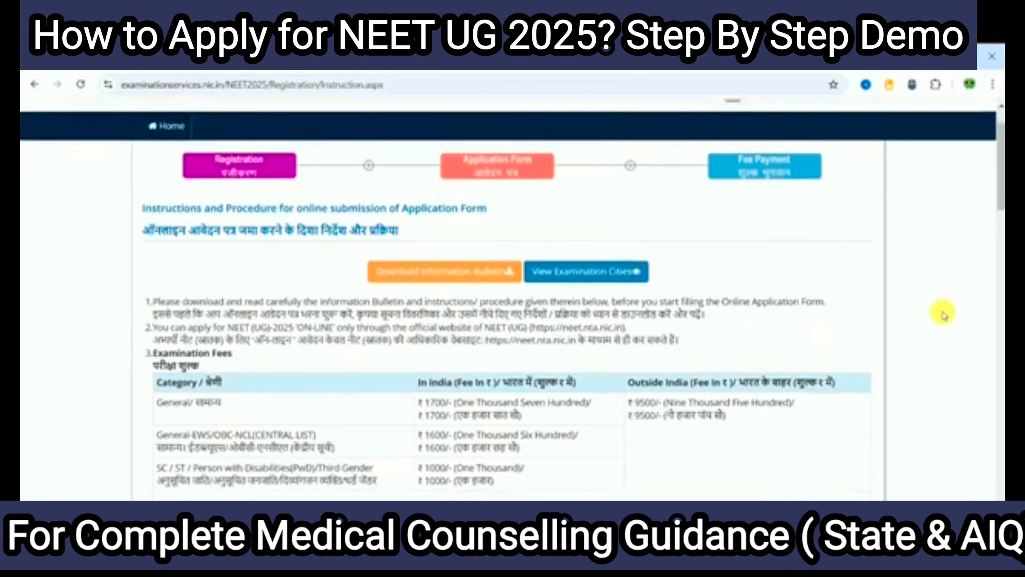
scroll(943, 314, "down", 20)
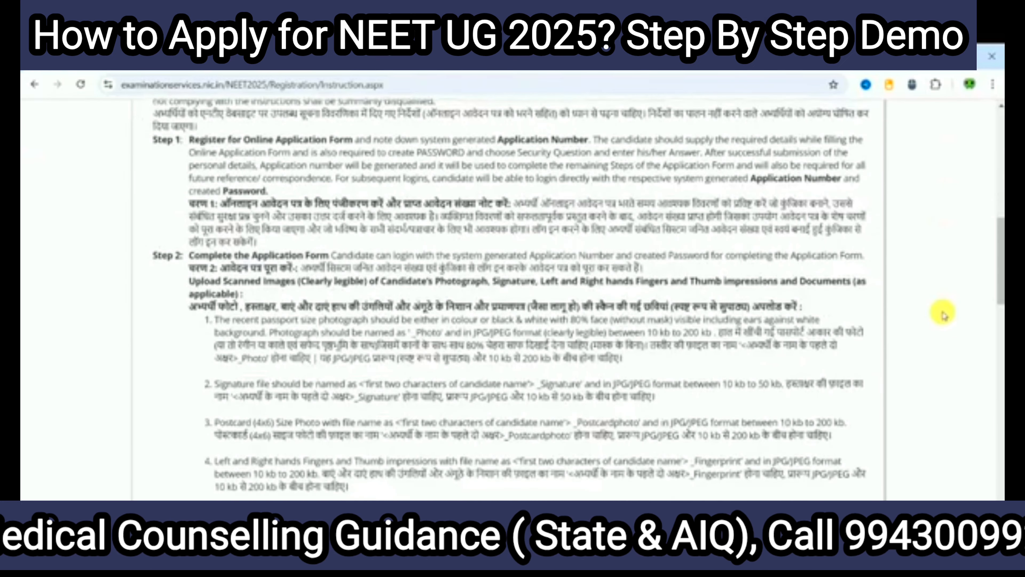
scroll(943, 314, "down", 20)
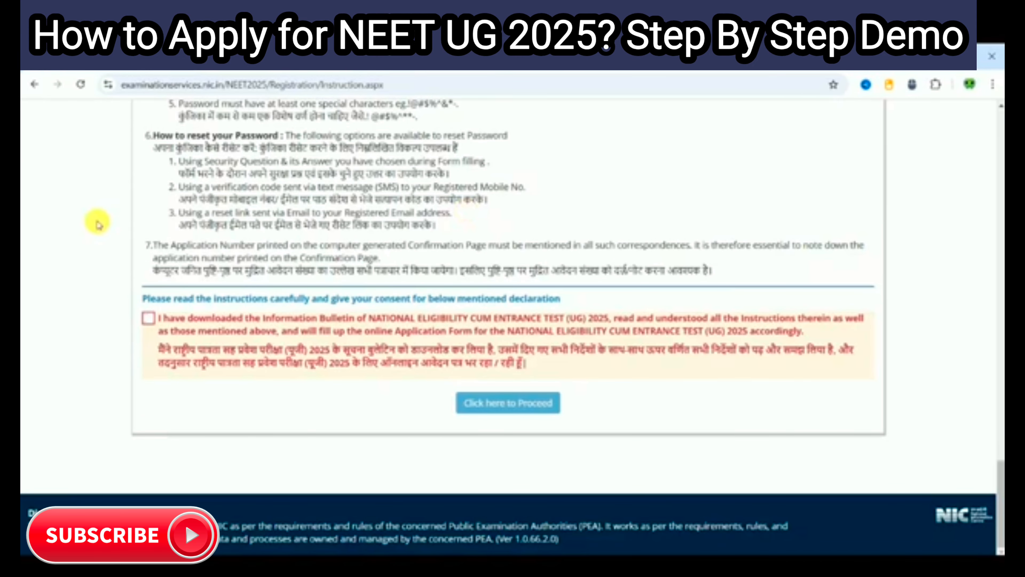
left_click(149, 319)
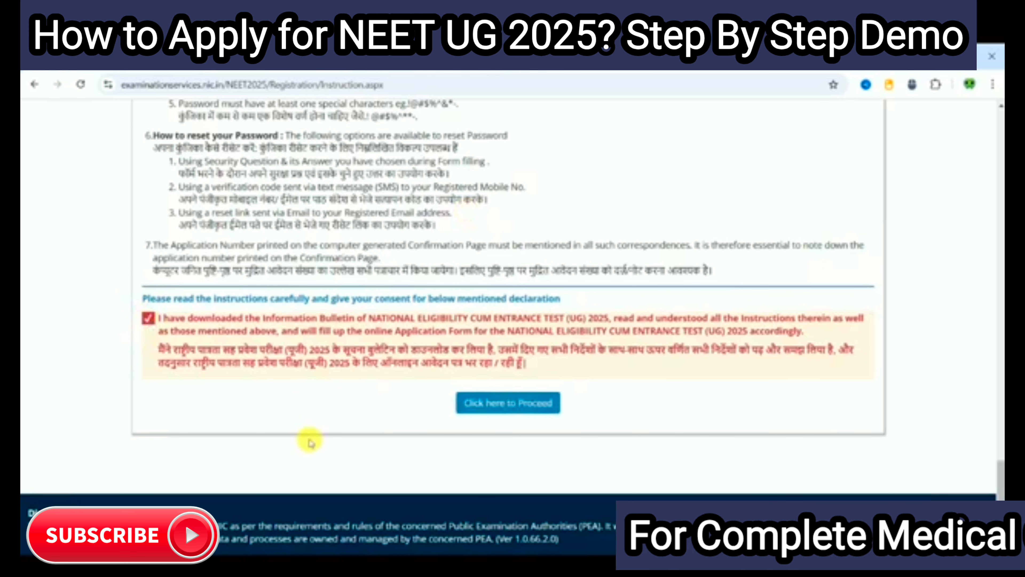
left_click(508, 404)
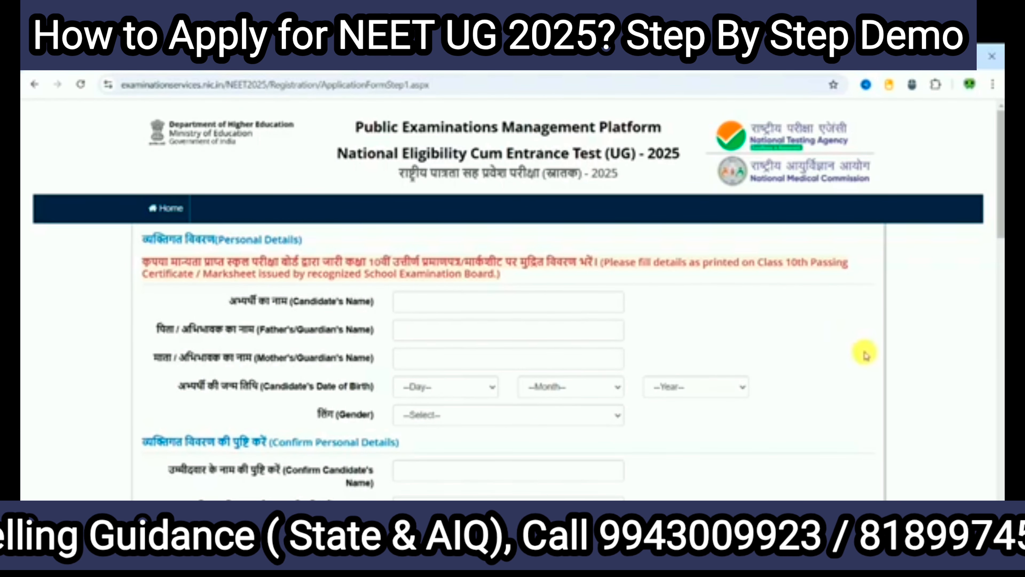
- Enter the candidate's name and retype it in the confirmation field
scroll(863, 355, "down", 2)
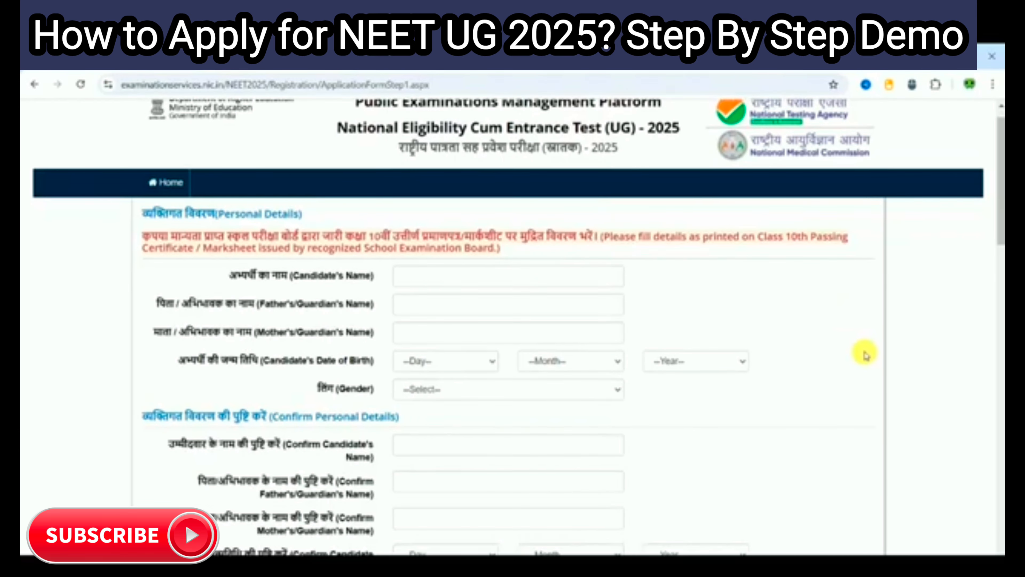
scroll(864, 355, "down", 3)
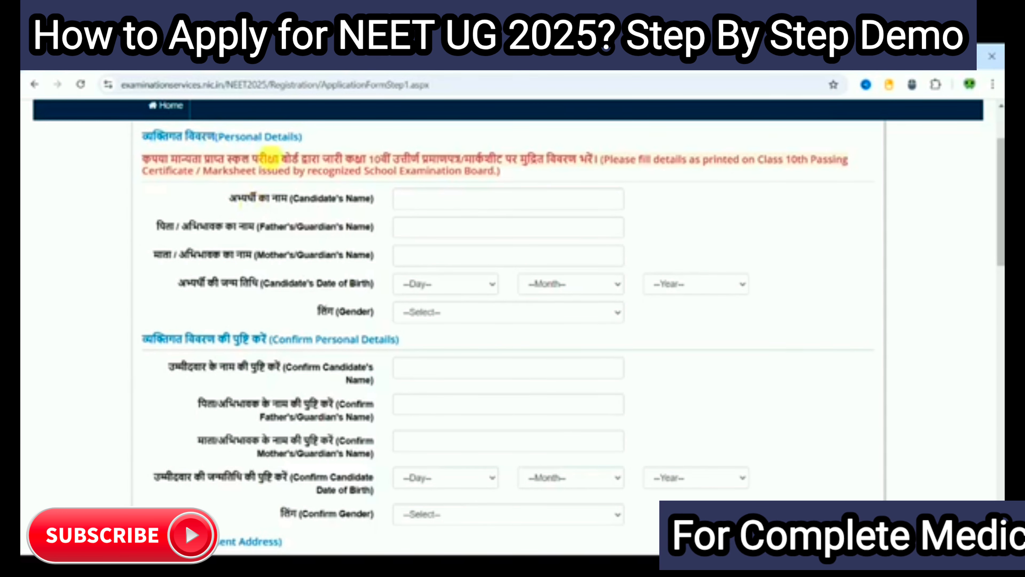
scroll(844, 344, "down", 1)
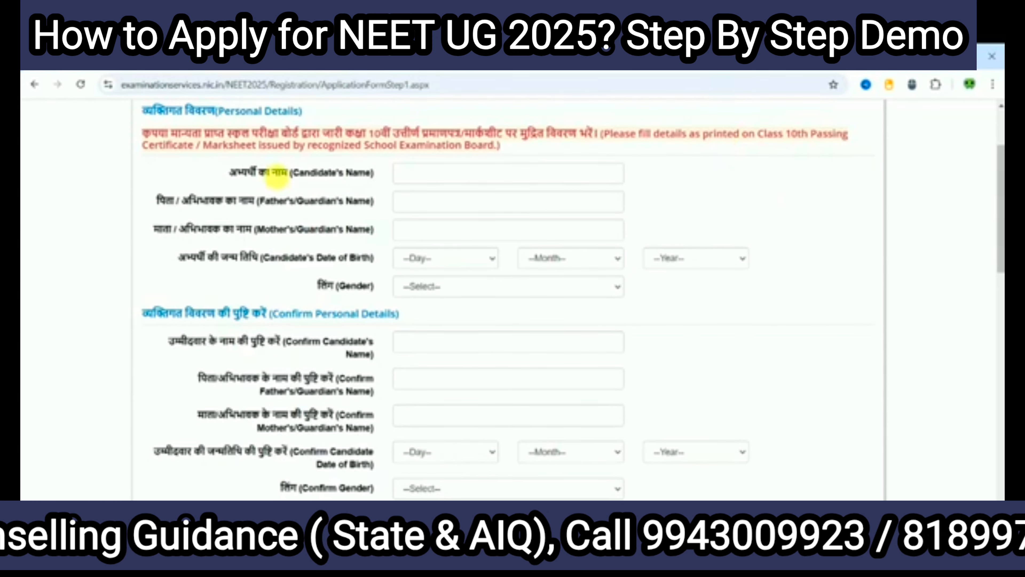
left_click(408, 181)
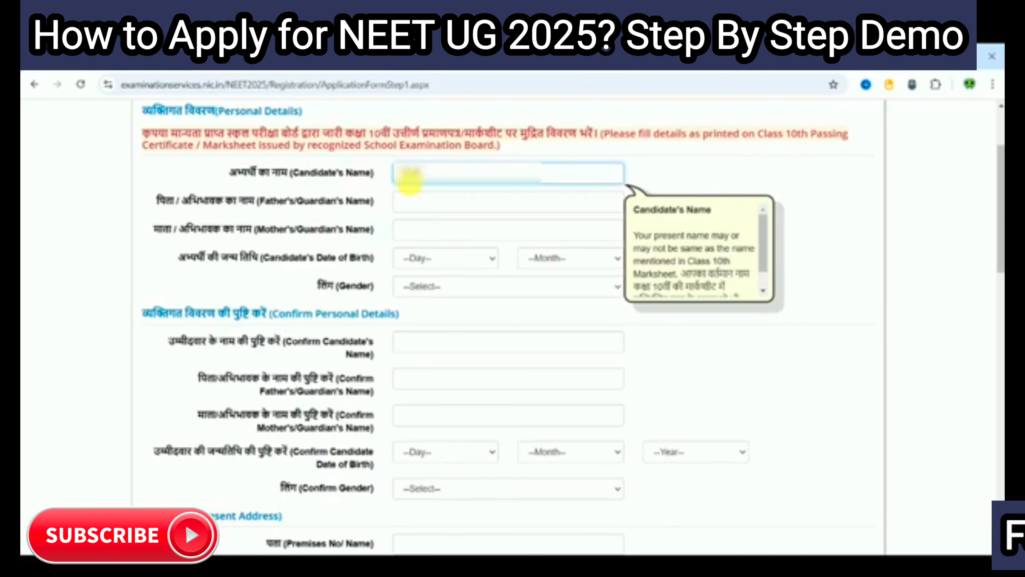
left_click(733, 350)
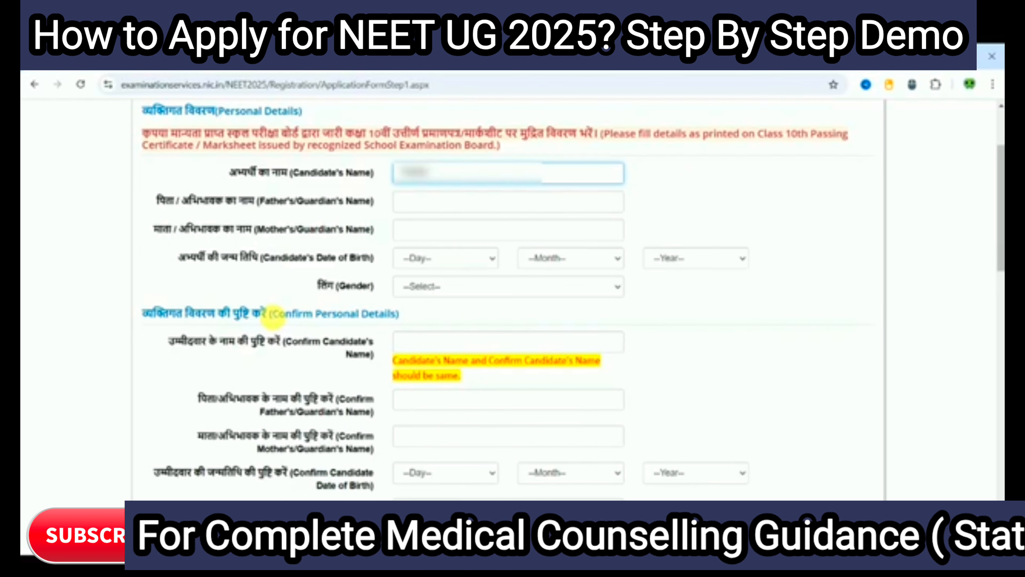
left_click(438, 344)
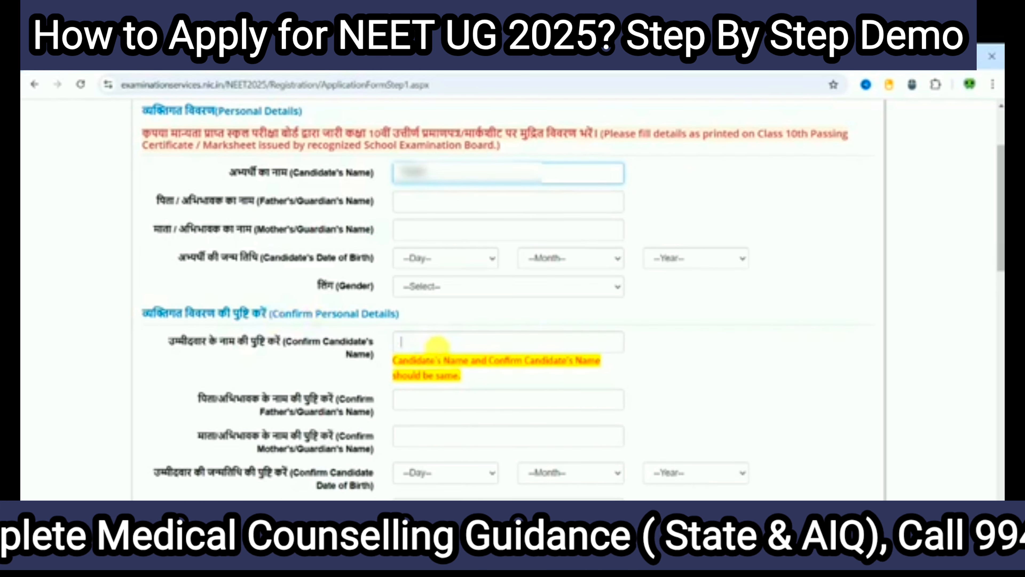
type("TE")
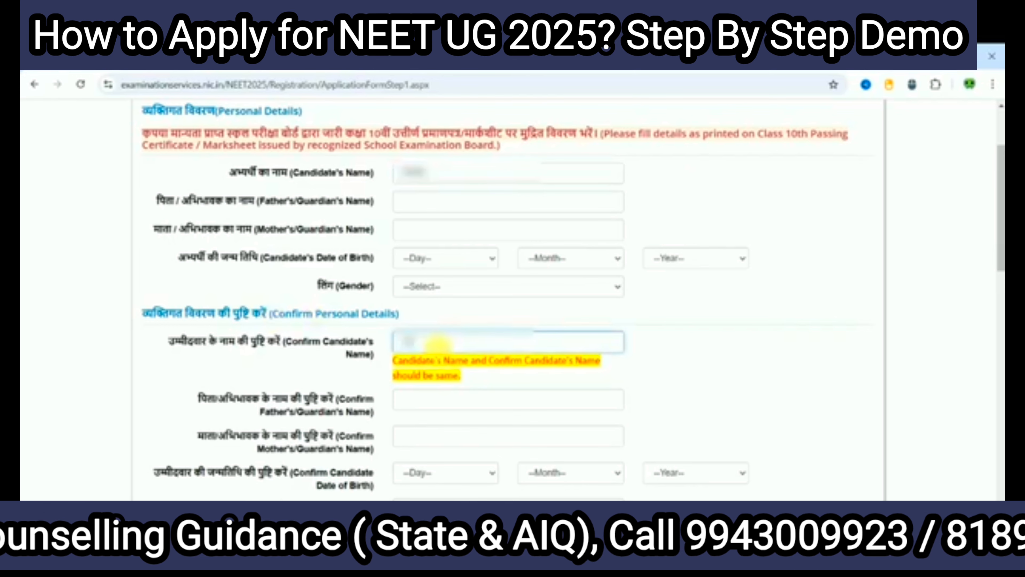
type("ST")
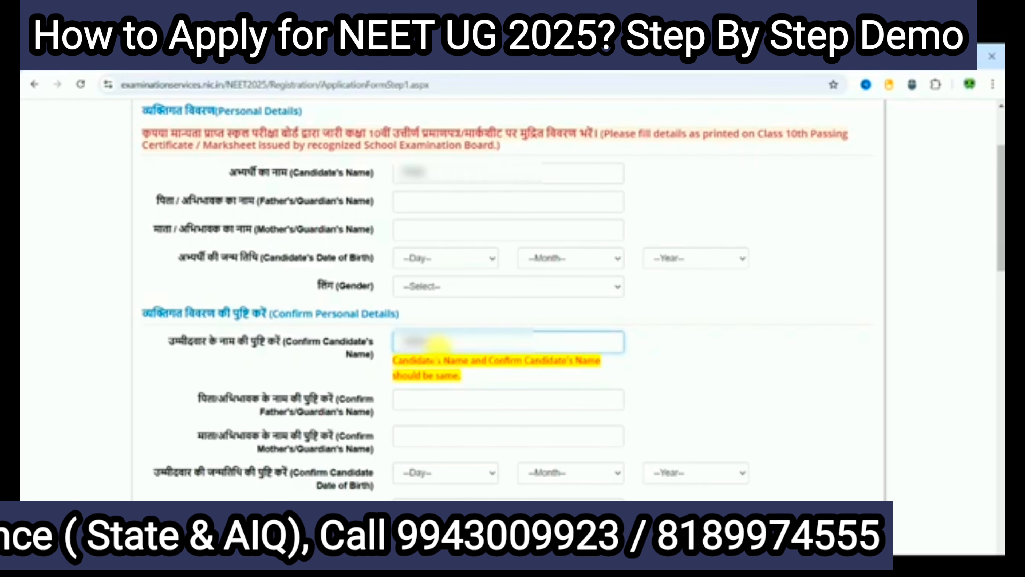
left_click(722, 363)
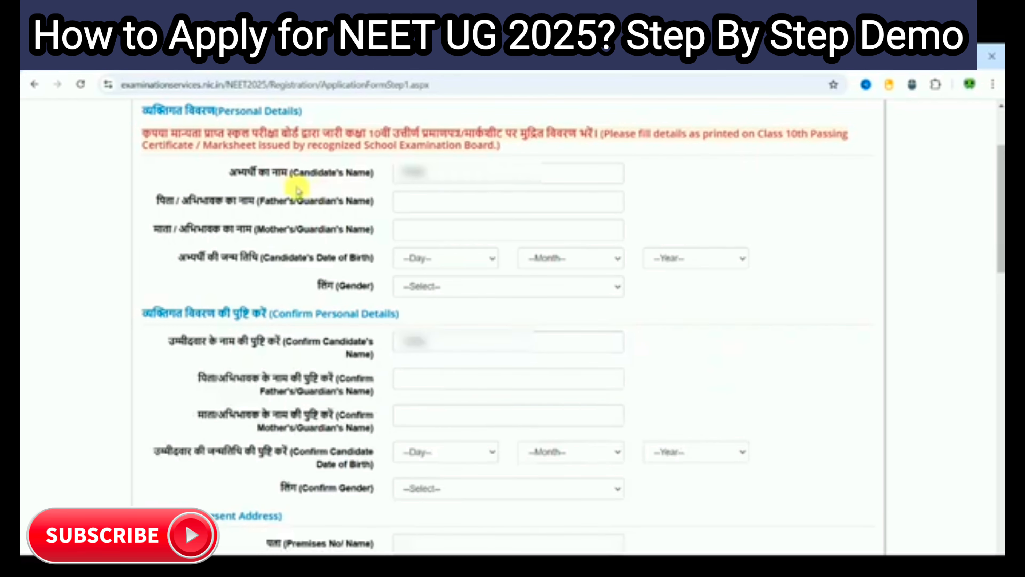
- Enter the father's or guardian's name and confirm it
left_click(418, 208)
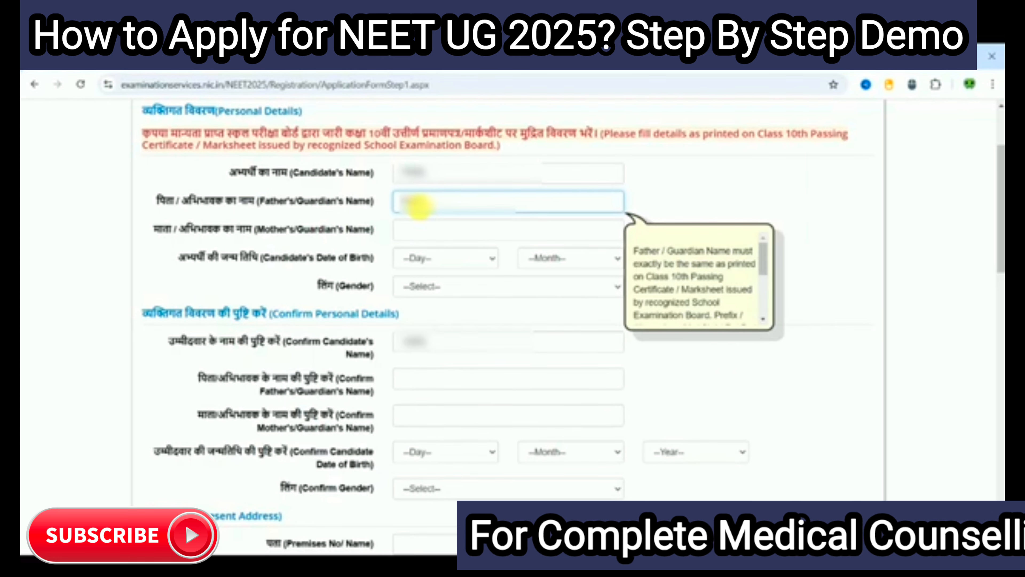
left_click(858, 403)
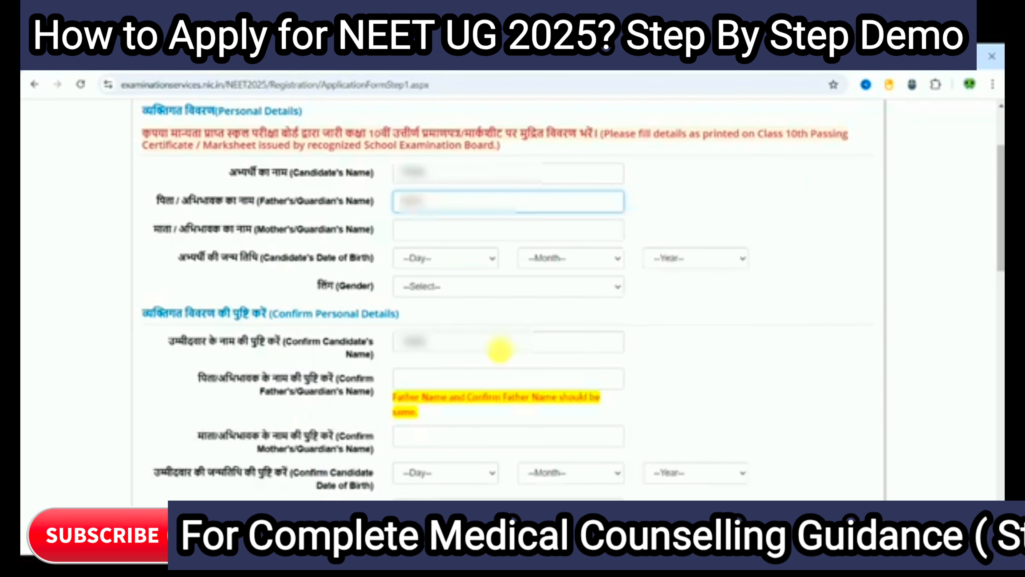
left_click(457, 369)
type("Ram")
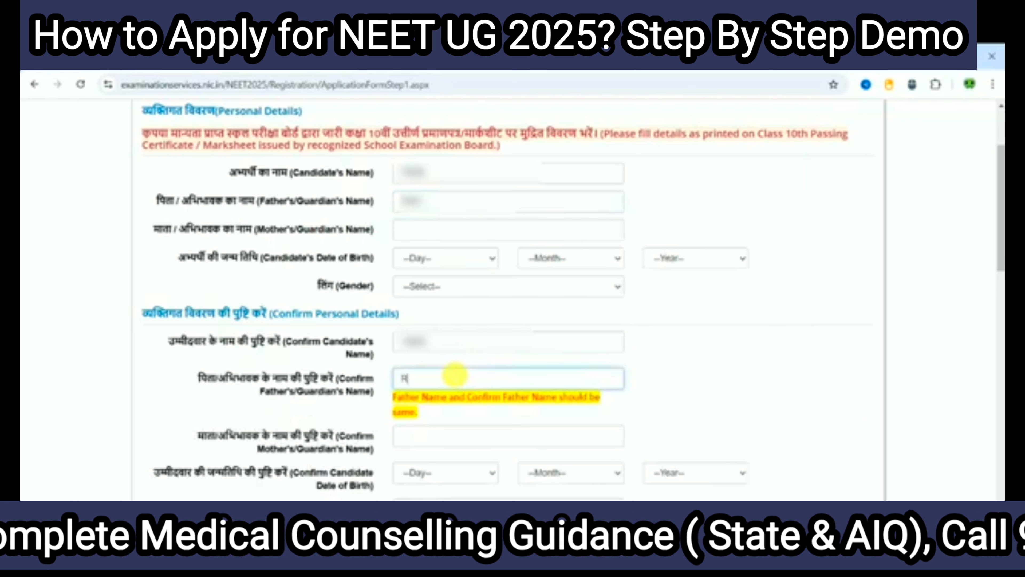
left_click(768, 356)
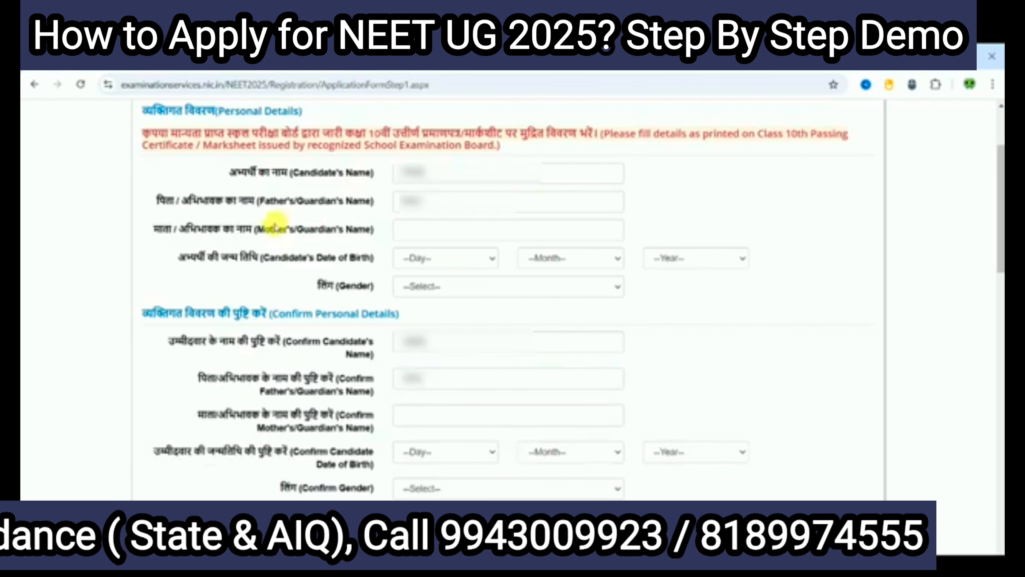
- Enter the mother's or guardian's name and confirm it
left_click(451, 235)
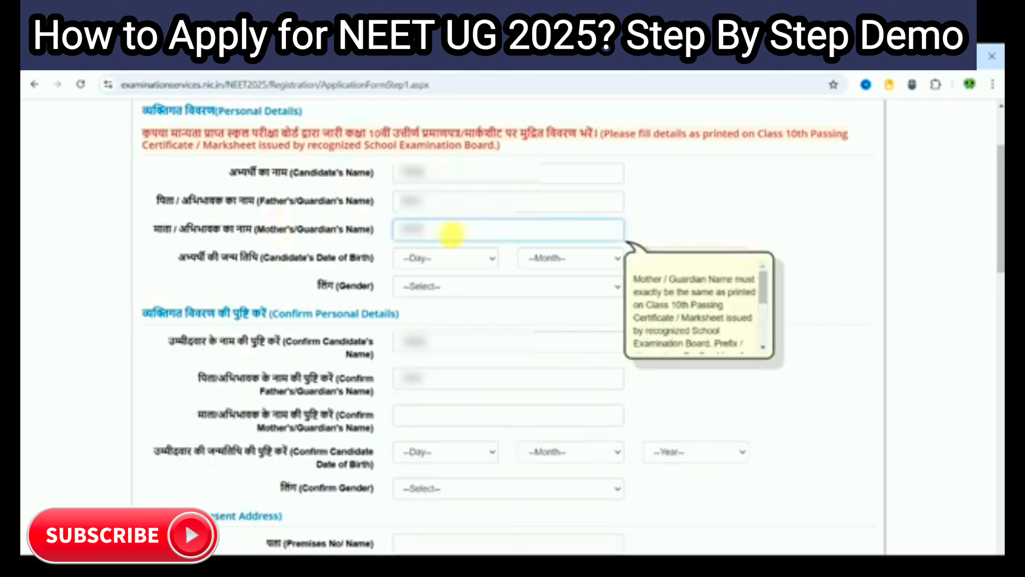
left_click(785, 433)
left_click(425, 418)
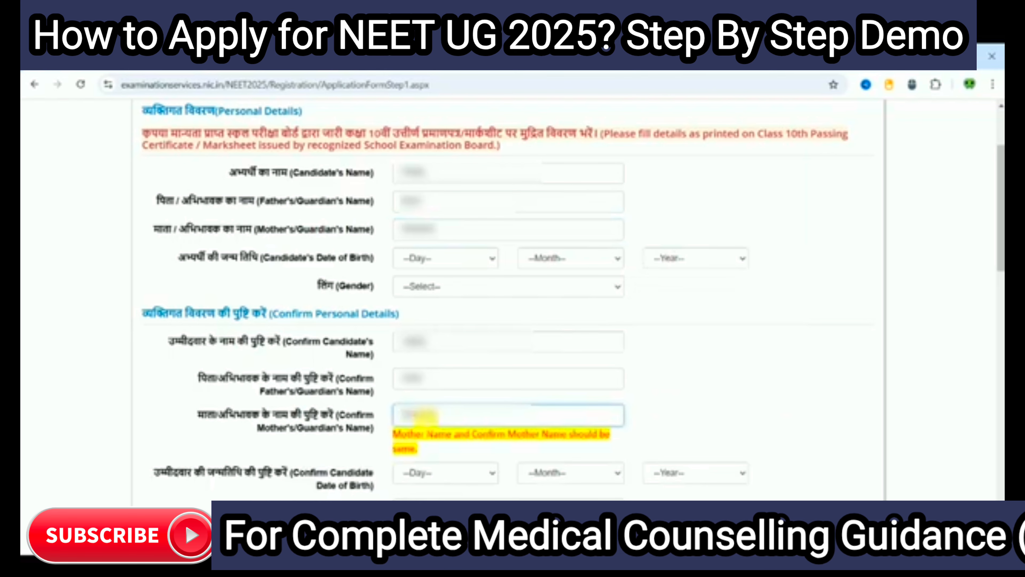
left_click(715, 398)
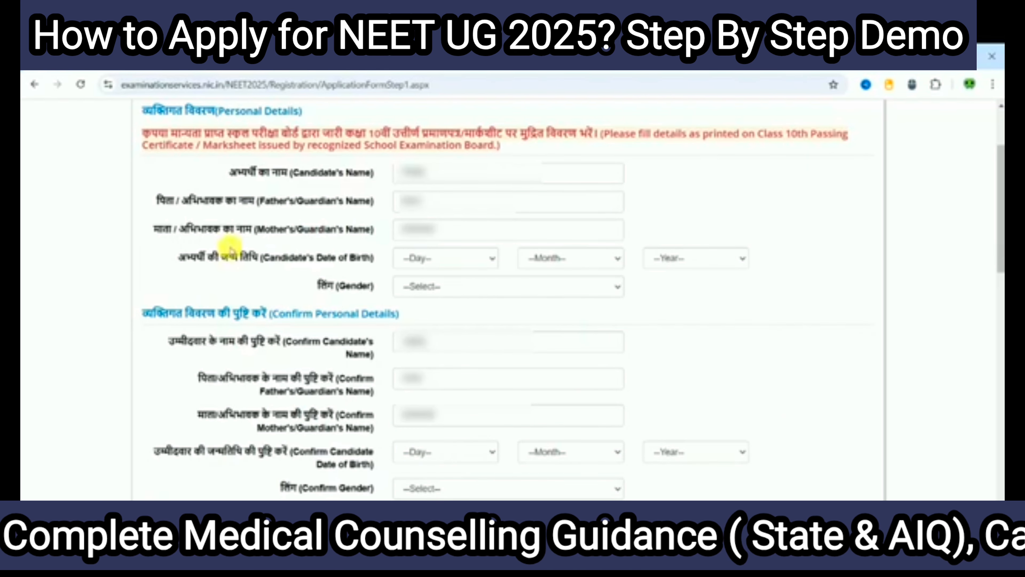
left_click(411, 263)
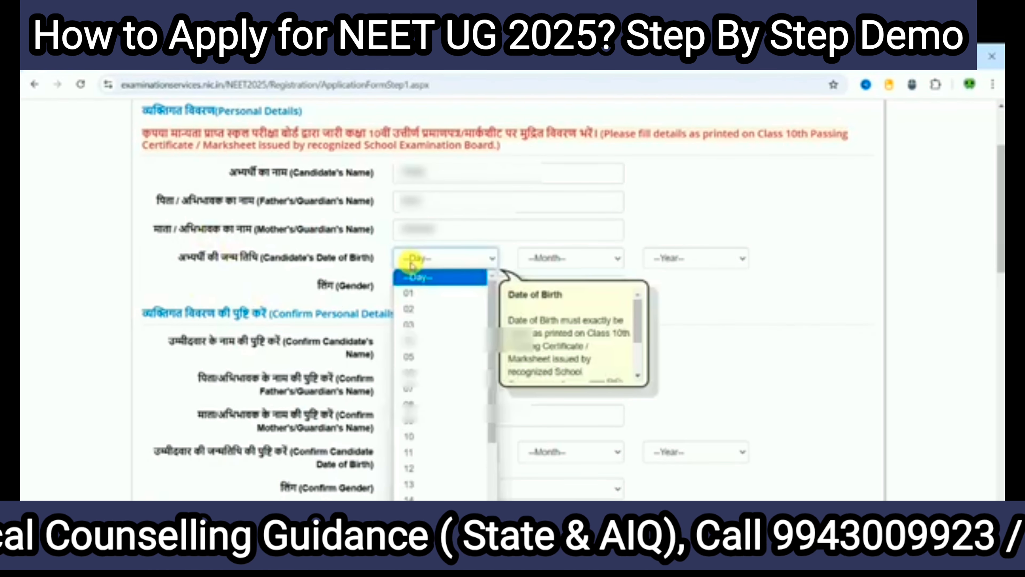
scroll(410, 263, "down", 2)
left_click(411, 263)
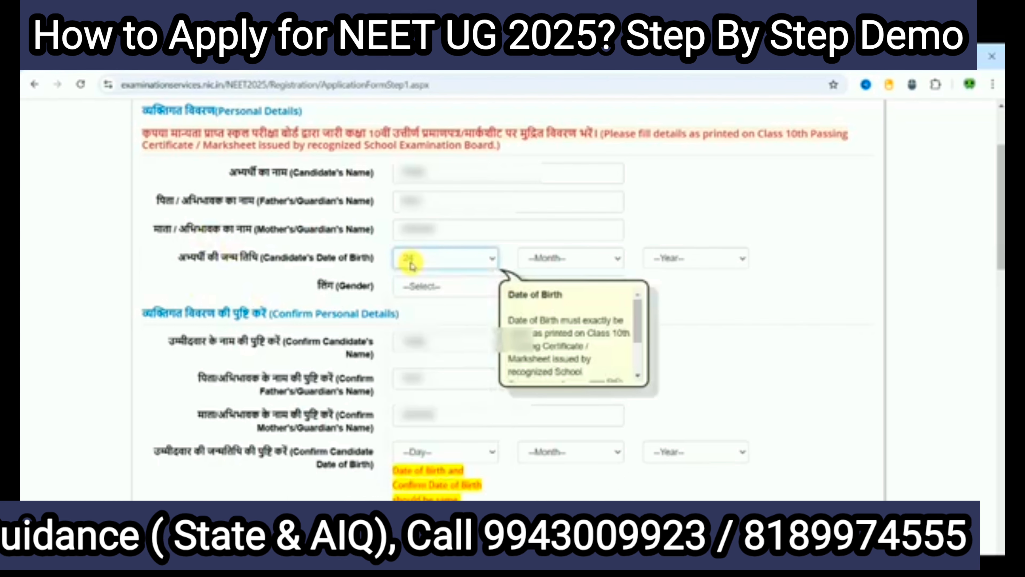
left_click(611, 260)
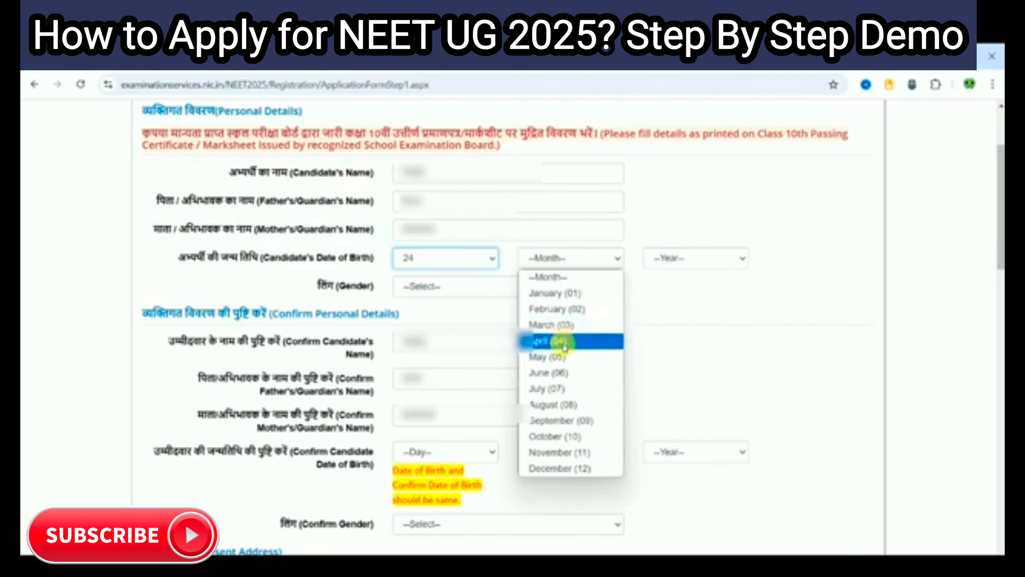
left_click(560, 340)
left_click(694, 267)
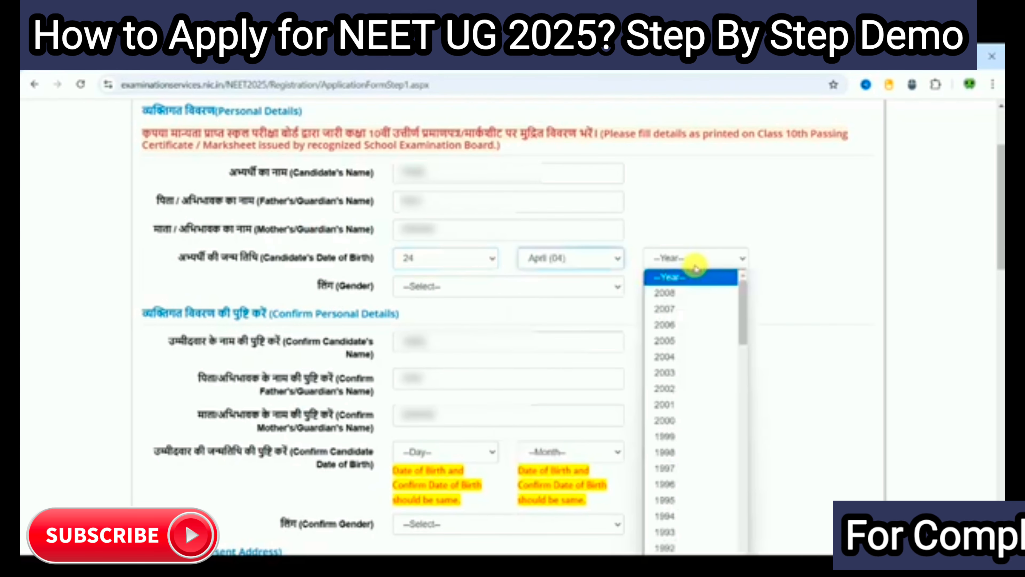
left_click(691, 308)
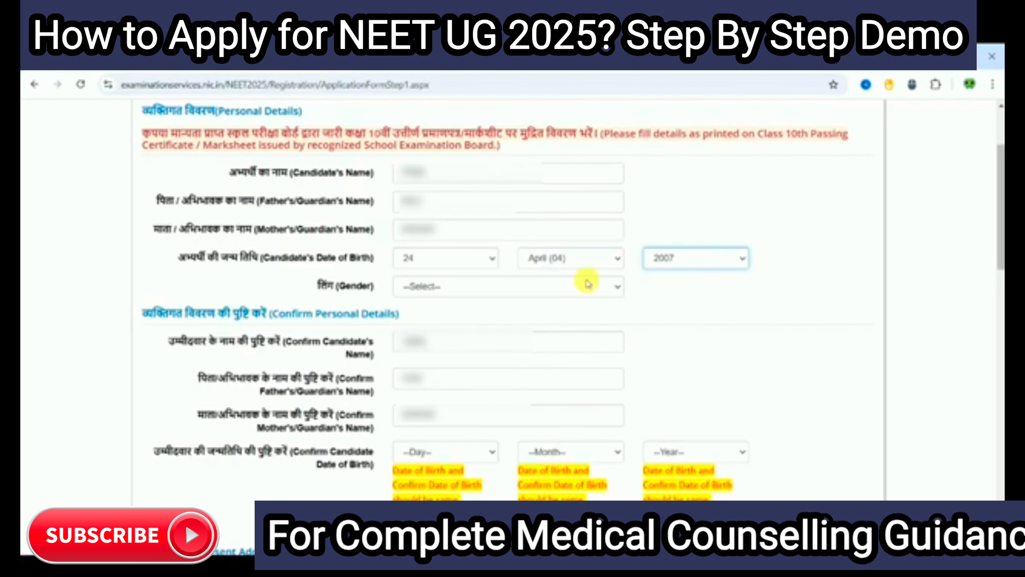
left_click(419, 451)
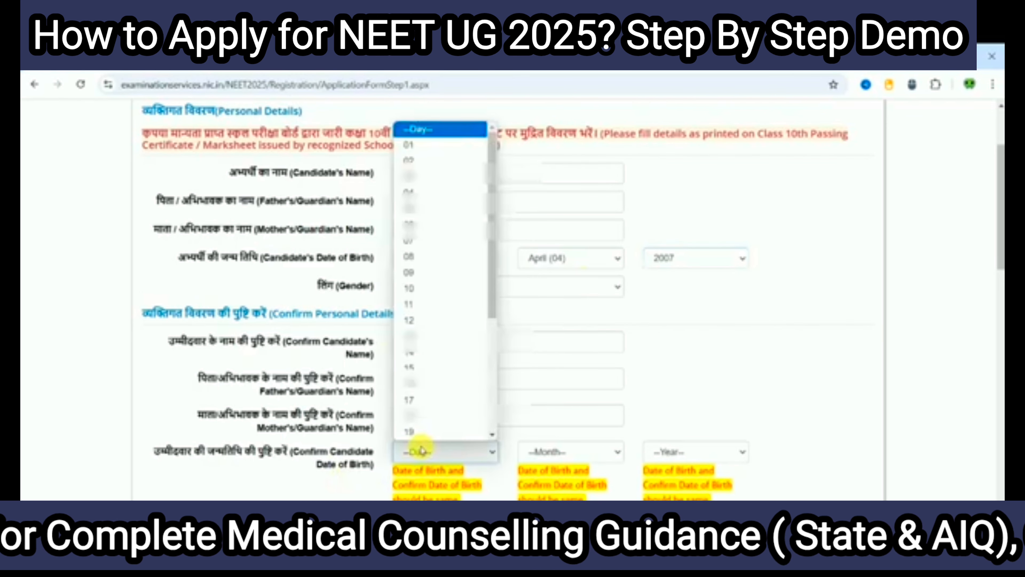
key("2")
key("4")
key("Return")
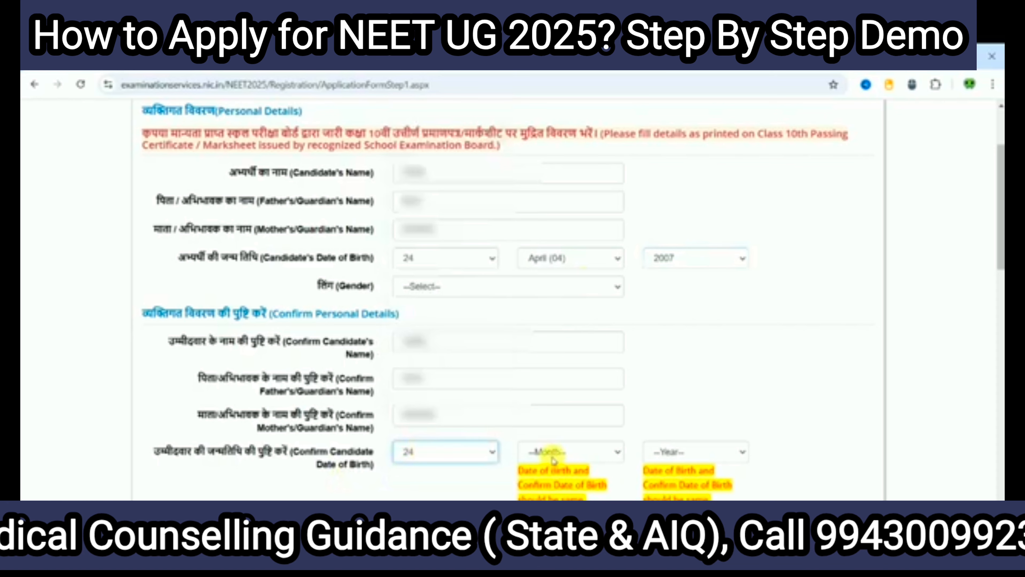
left_click(552, 453)
left_click(555, 305)
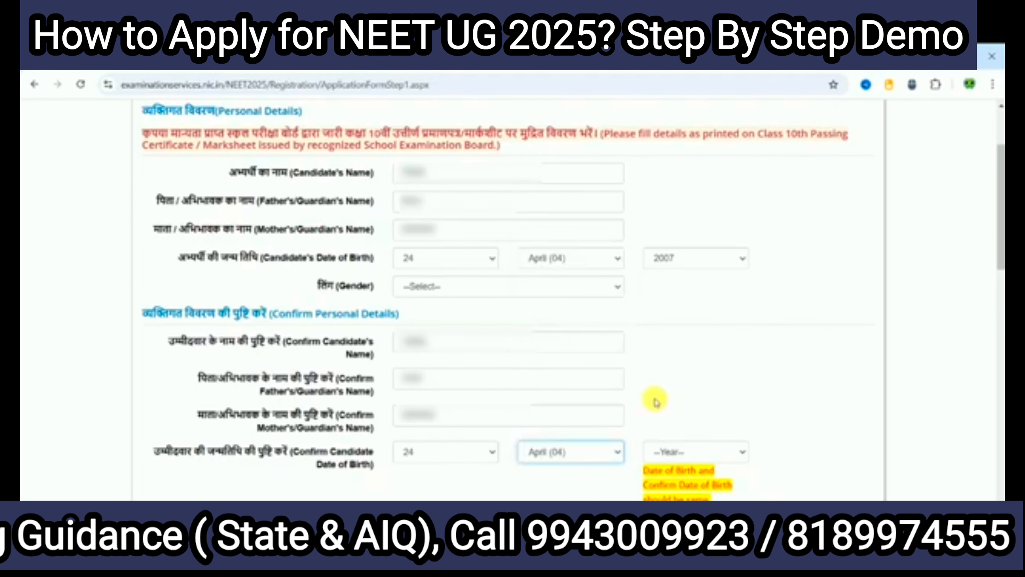
left_click(682, 451)
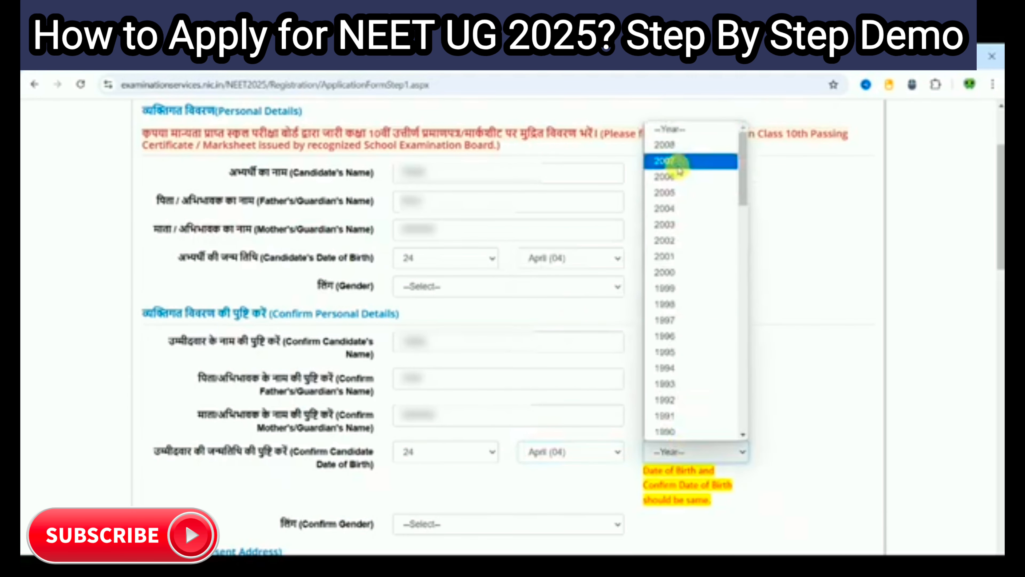
left_click(679, 161)
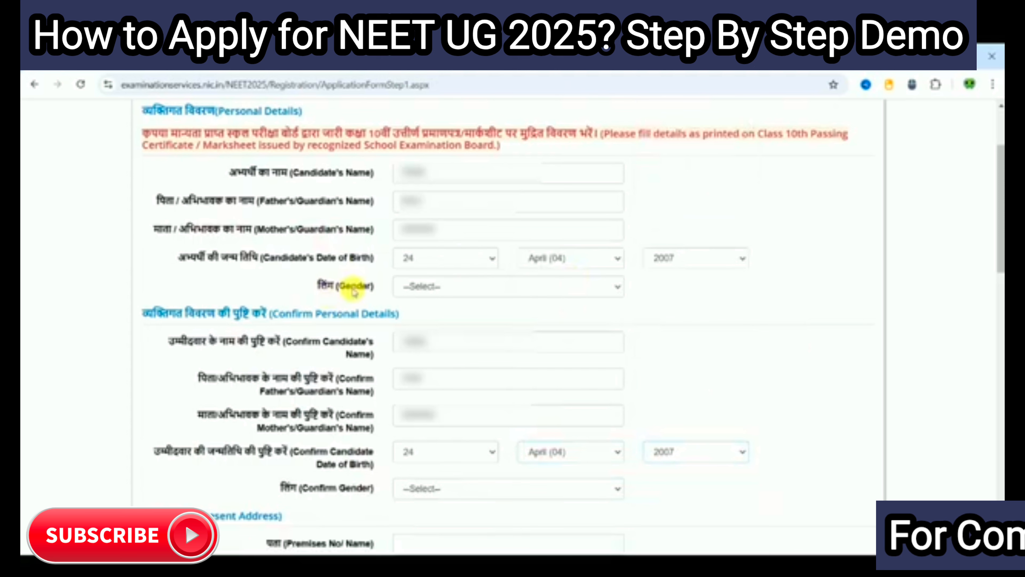
left_click(435, 286)
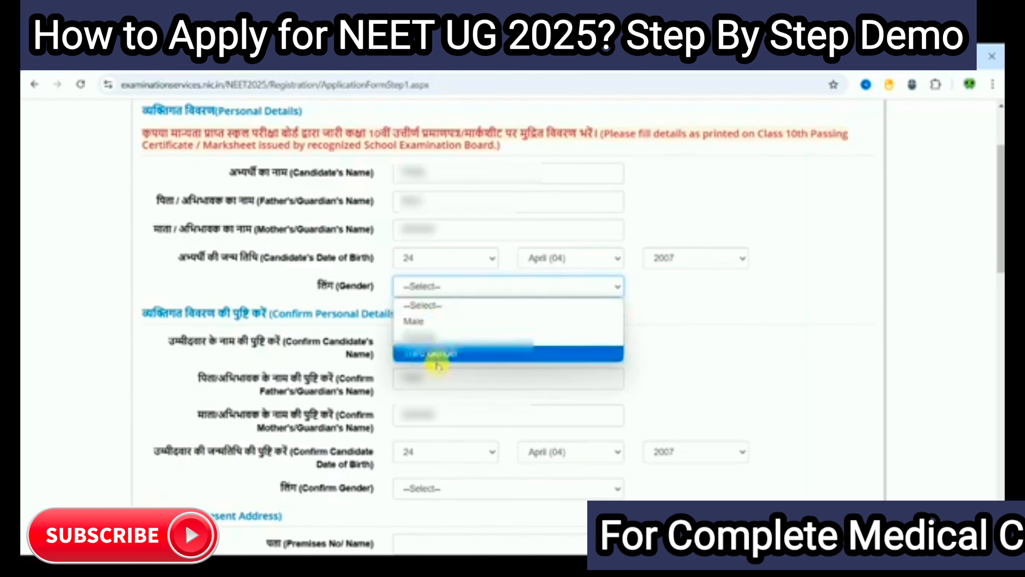
left_click(438, 321)
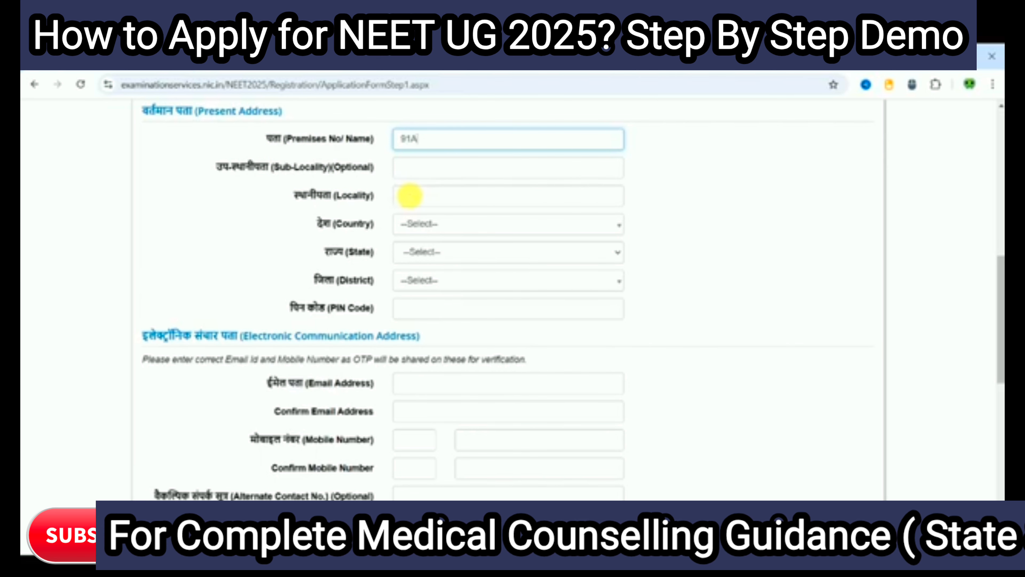
- Set the present address to country India, state TAMIL NADU, district TIRUVANNAMALAI
left_click(432, 223)
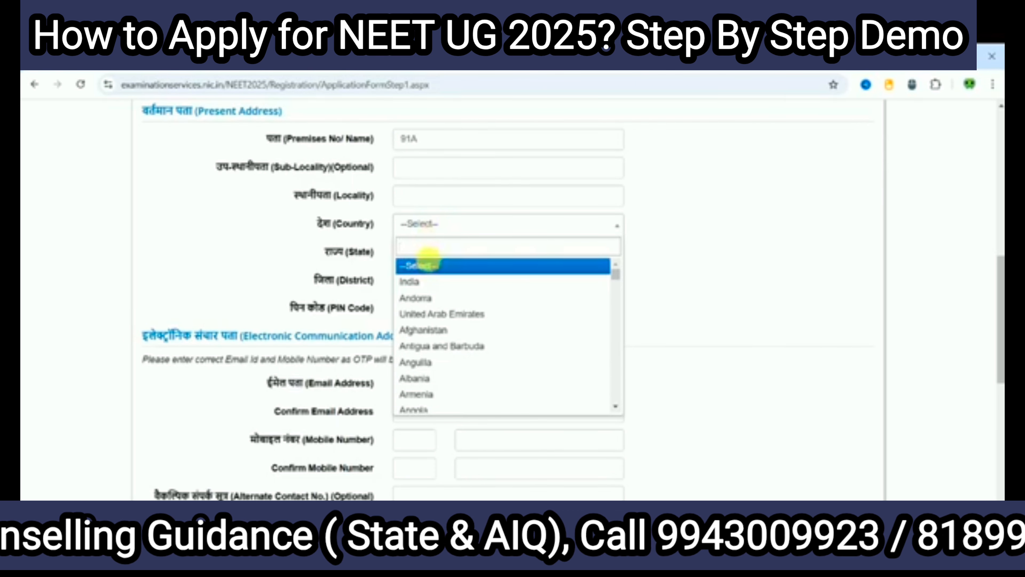
left_click(424, 281)
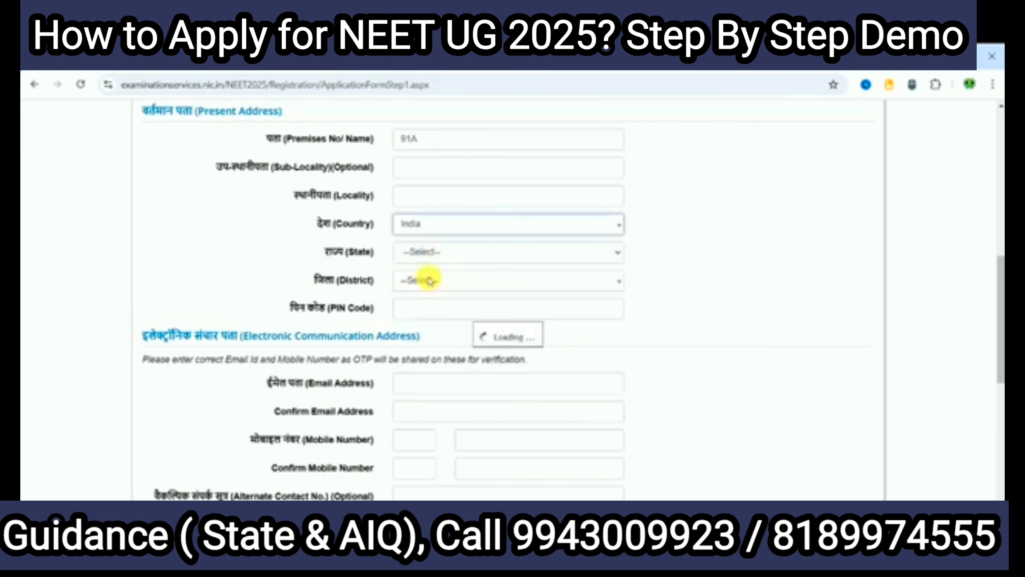
left_click(473, 257)
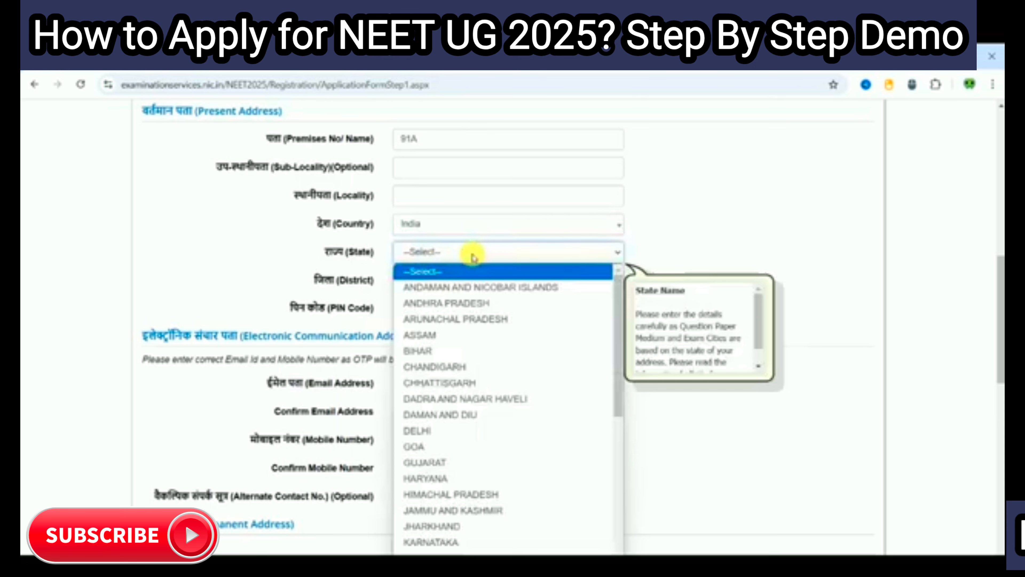
left_click_drag(616, 398, 627, 549)
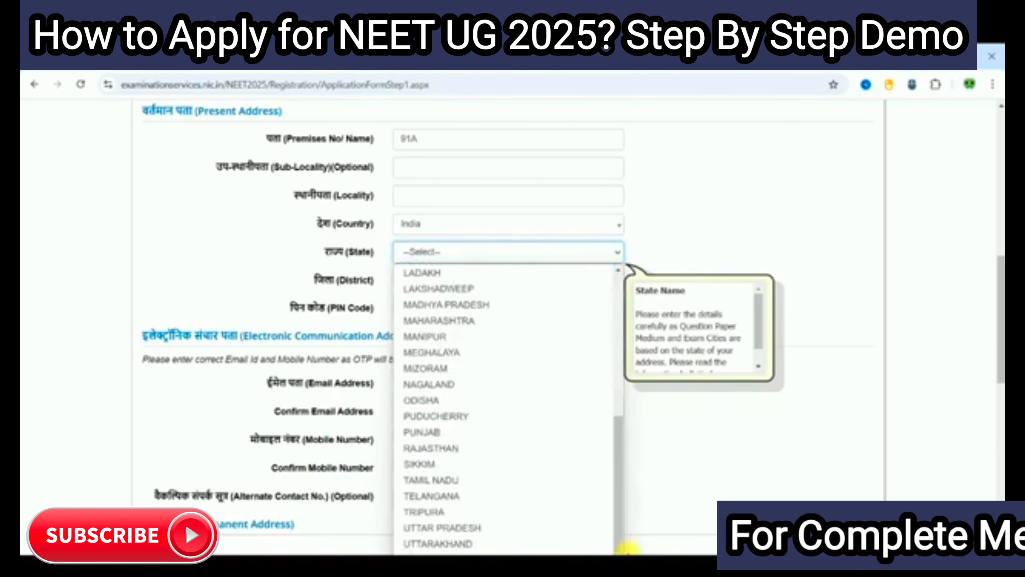
left_click(510, 483)
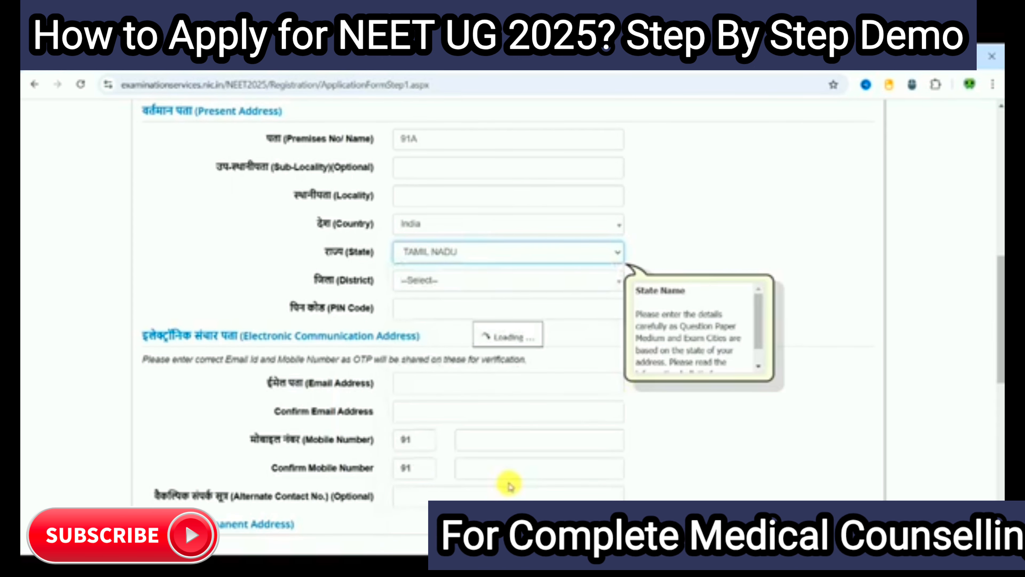
left_click(439, 285)
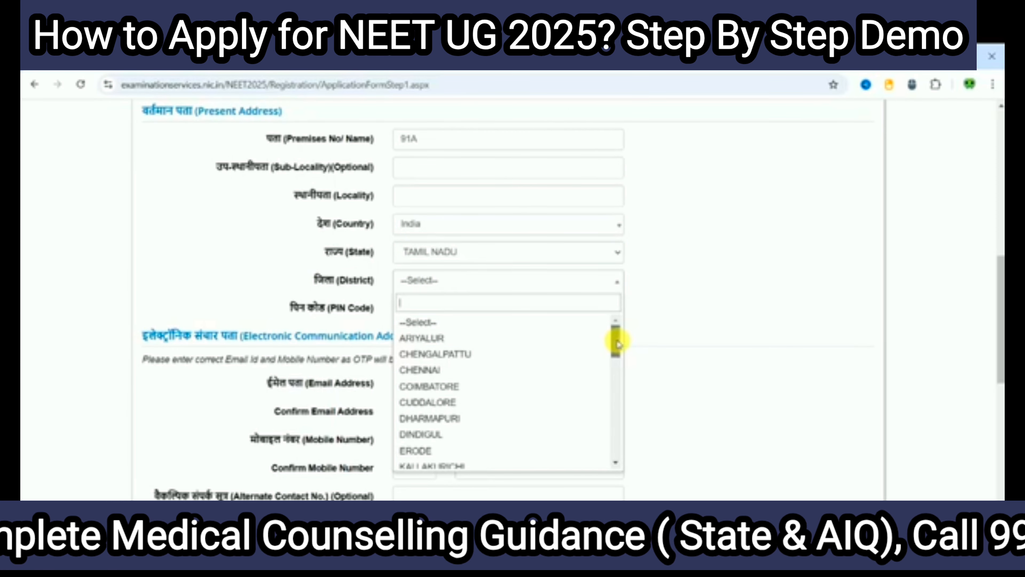
left_click_drag(618, 343, 618, 437)
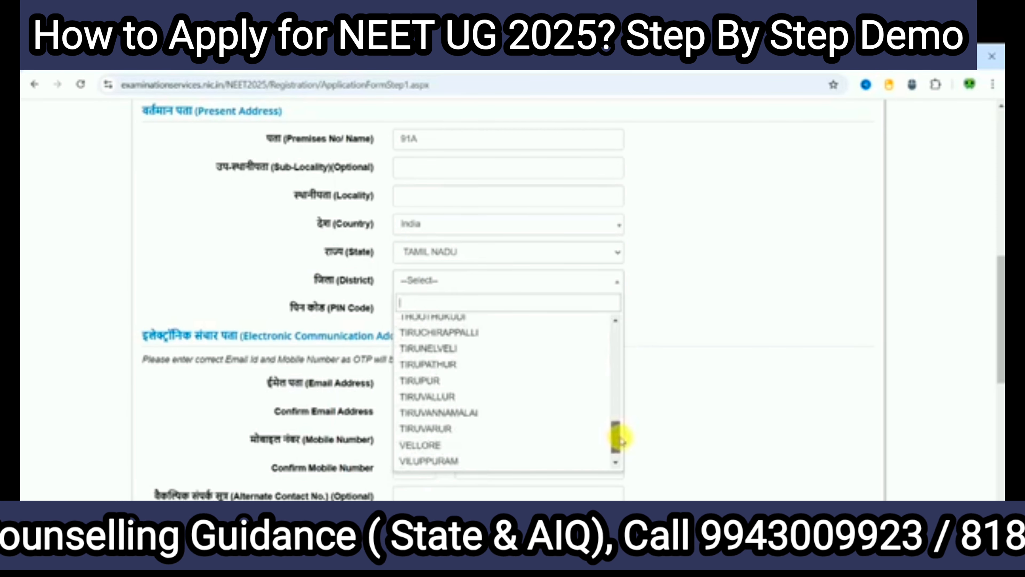
left_click(555, 414)
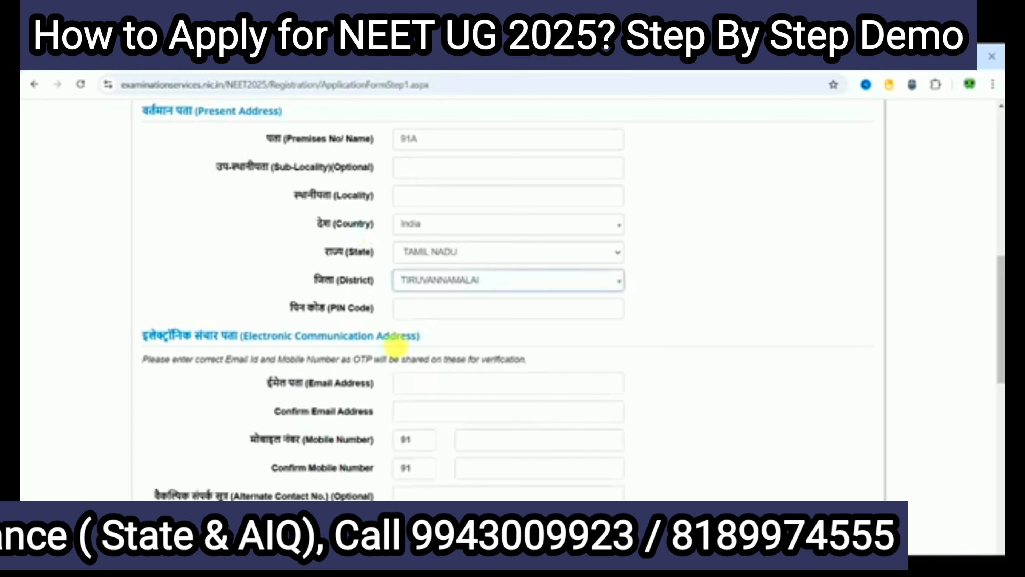
left_click(446, 312)
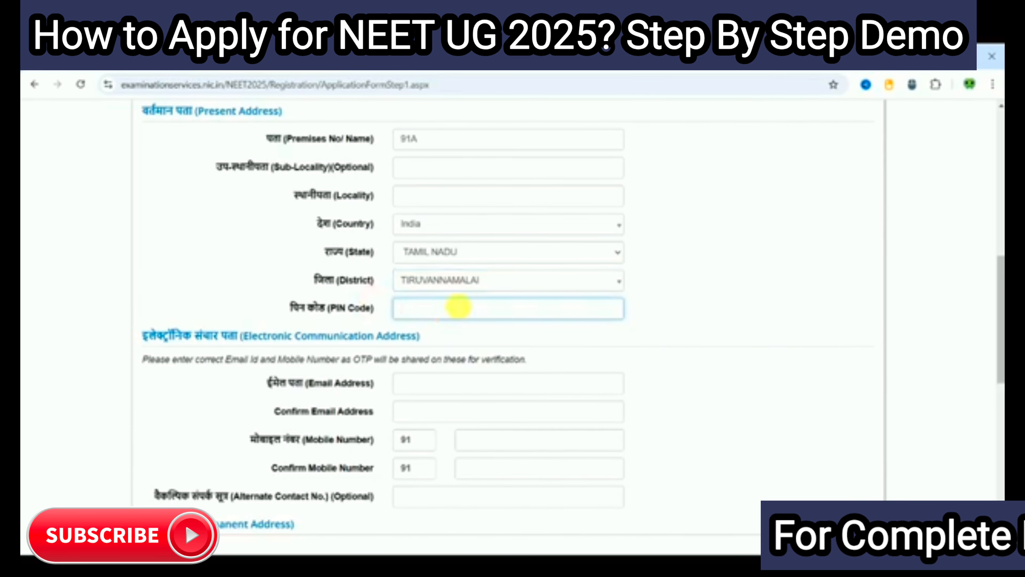
left_click(737, 399)
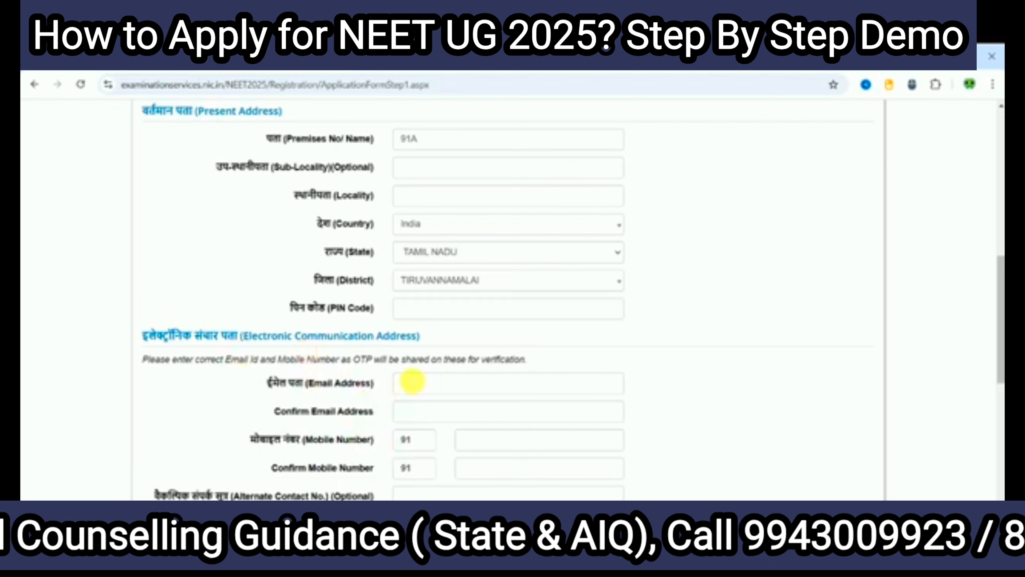
- Enter the email address and retype it in Confirm Email Address to clear the mismatch
left_click(412, 381)
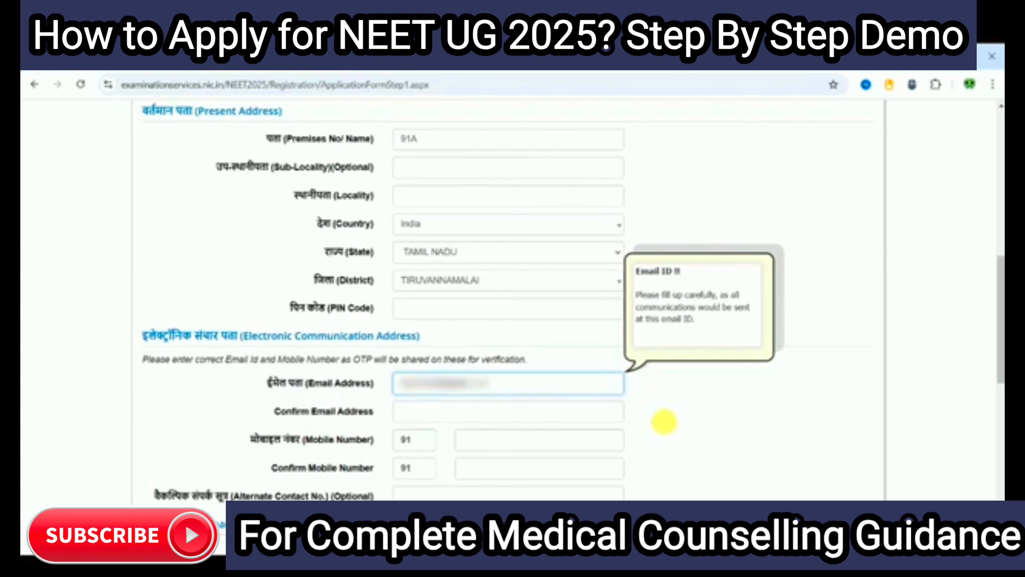
left_click(696, 432)
left_click(489, 418)
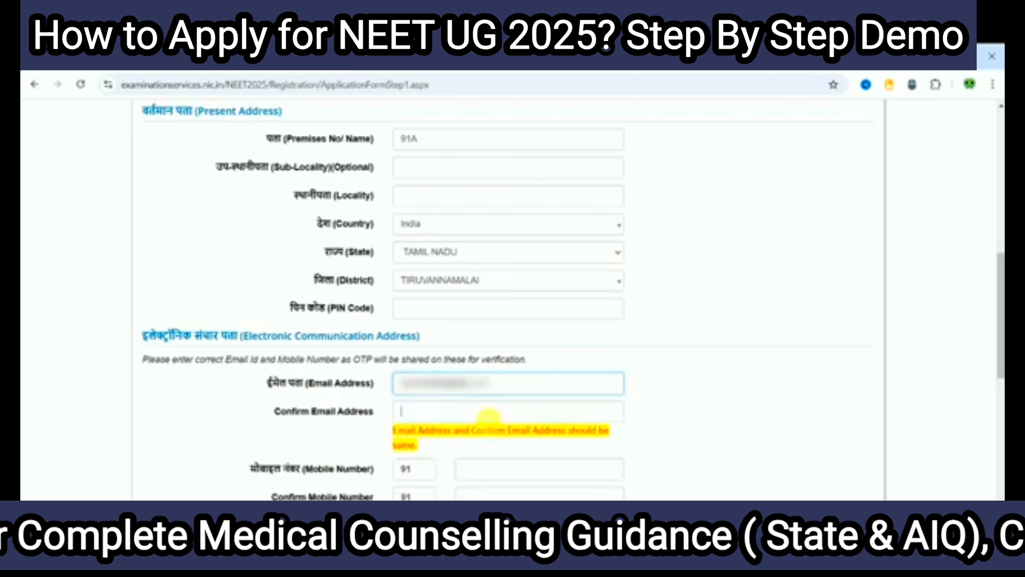
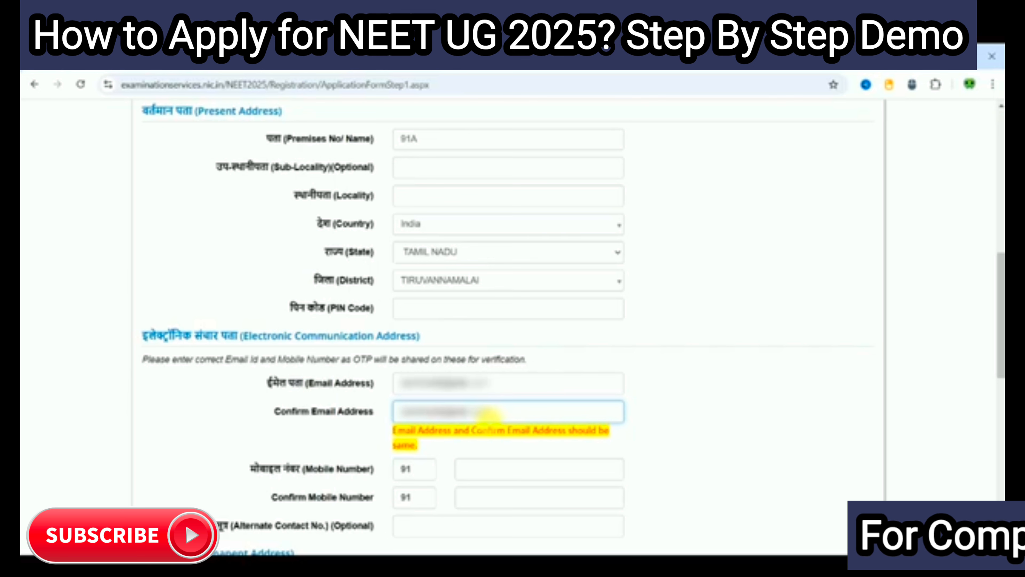
left_click(785, 434)
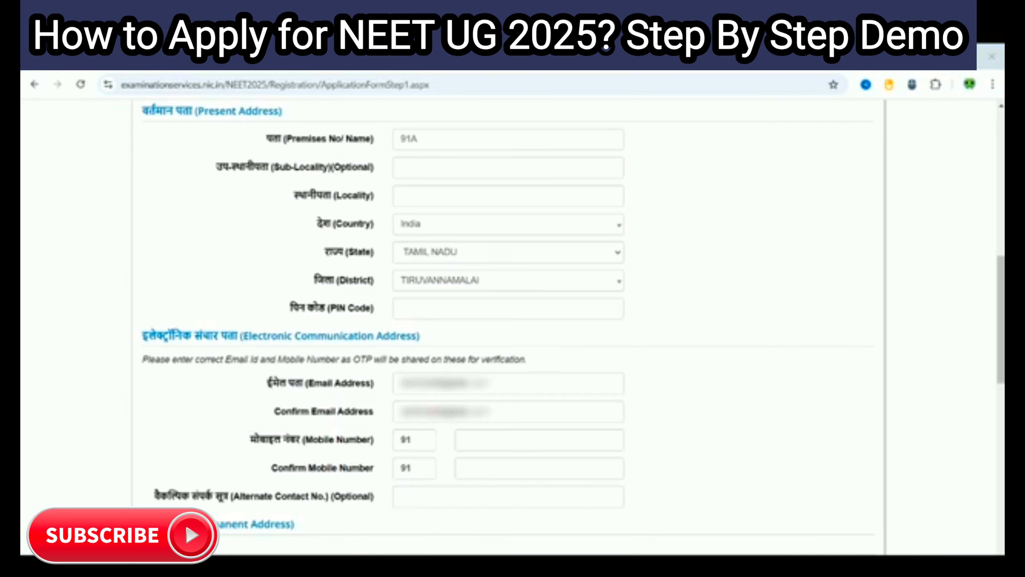
scroll(512, 323, "down", 10)
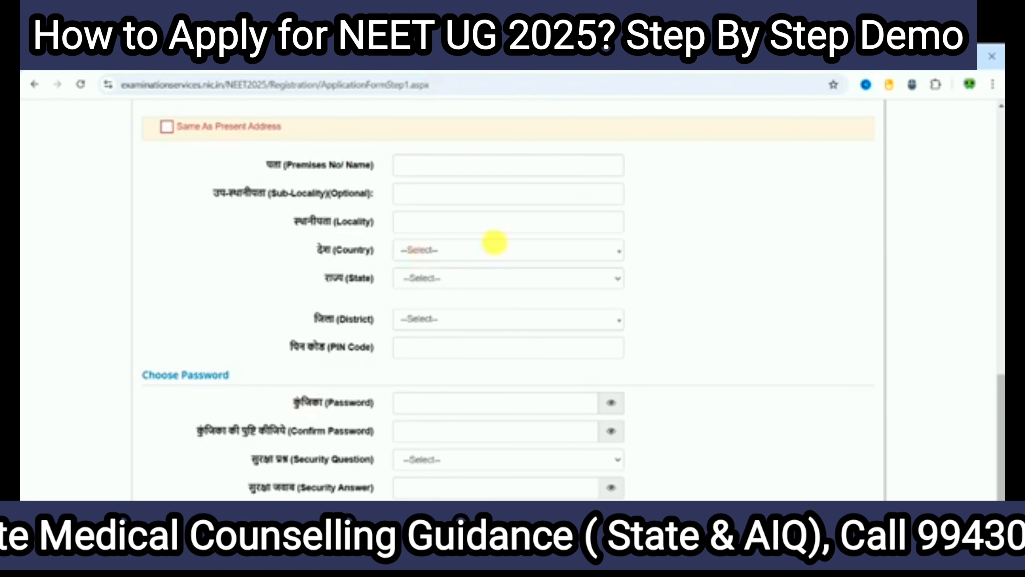
- Make the permanent address Same As Present Address, dismissing the missing PIN code alert
left_click(166, 128)
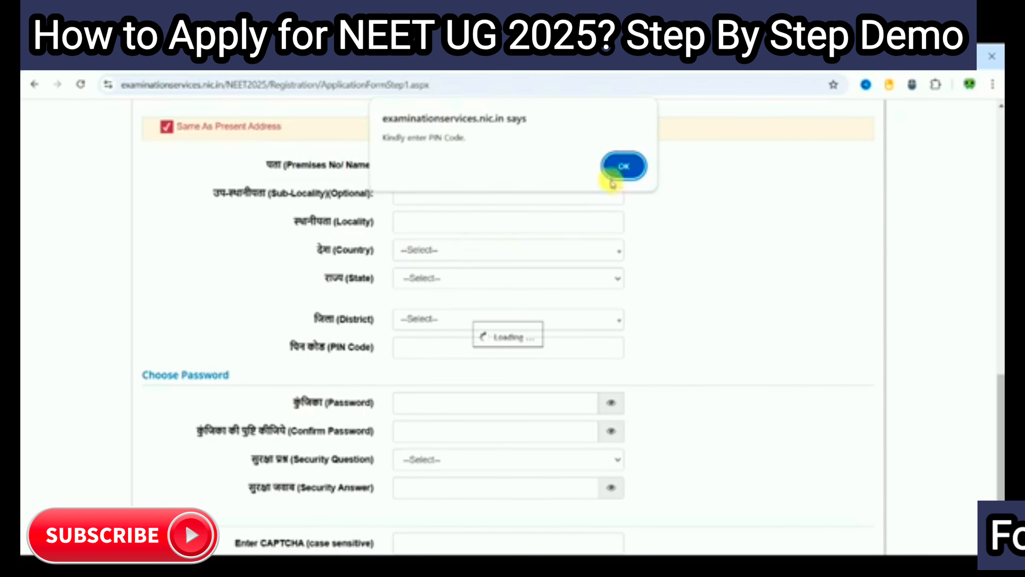
left_click(621, 166)
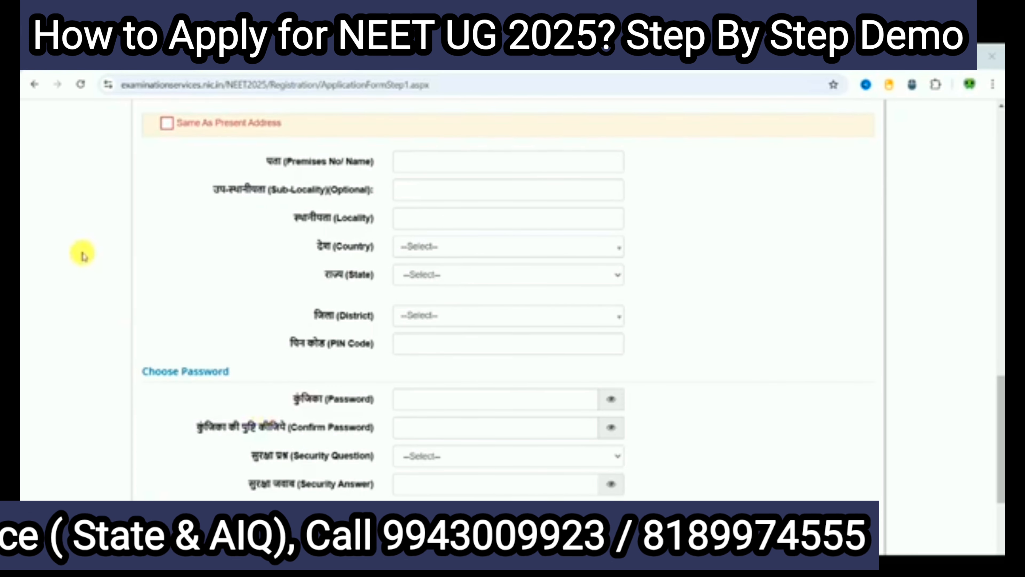
left_click(166, 123)
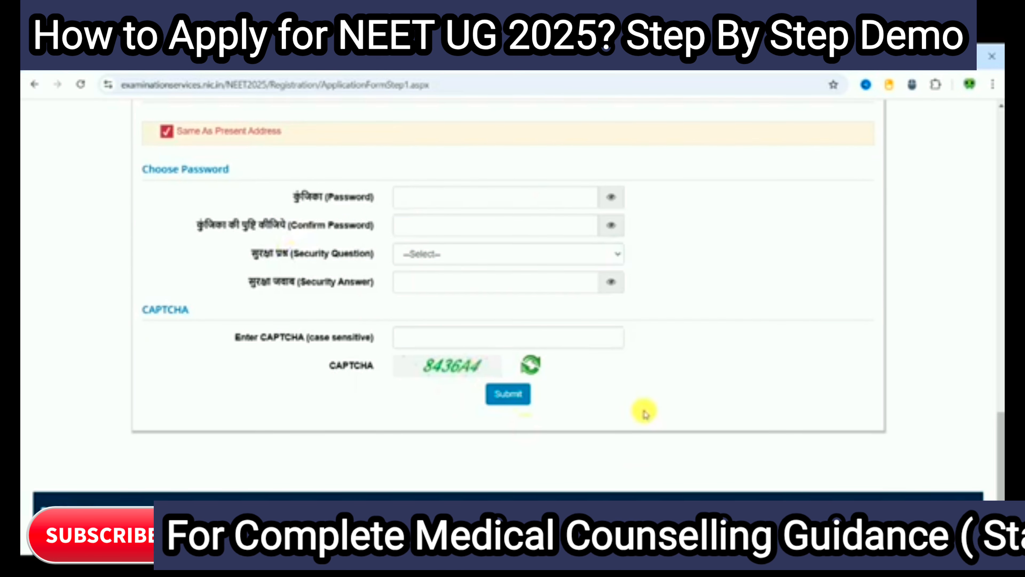
- Enter your own account password instead of the browser's suggested one
left_click(475, 209)
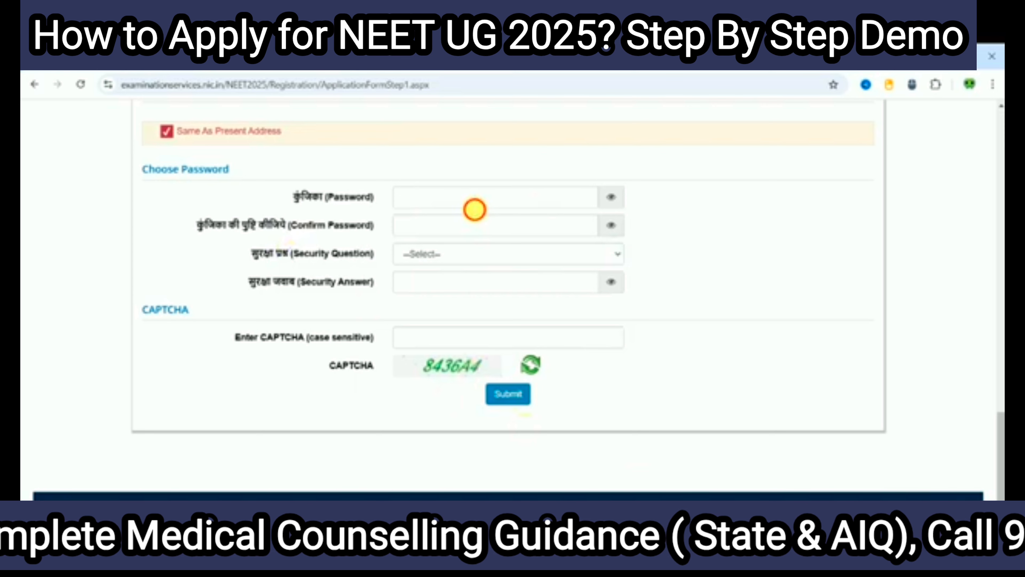
left_click(615, 418)
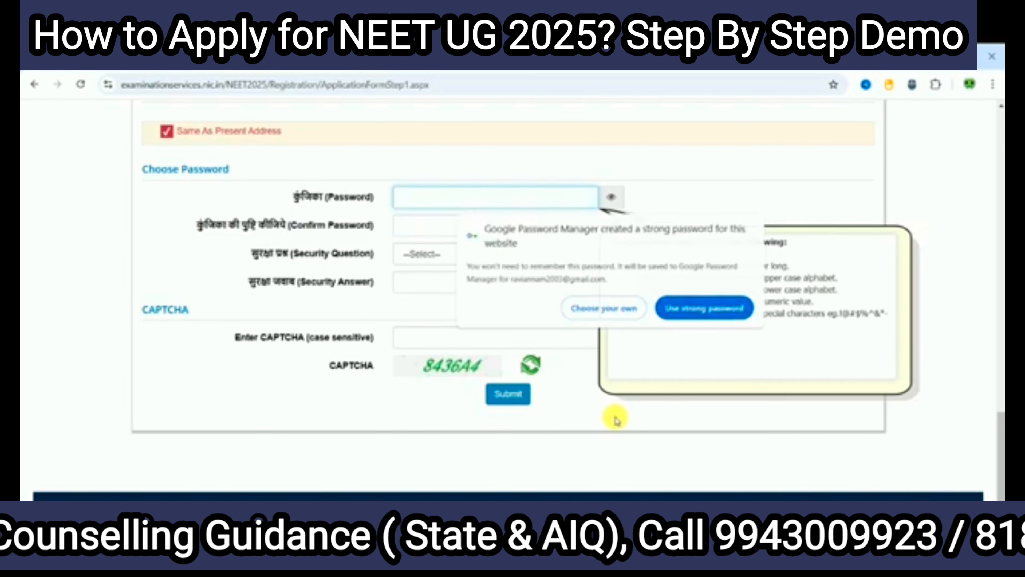
left_click(499, 196)
left_click(499, 196)
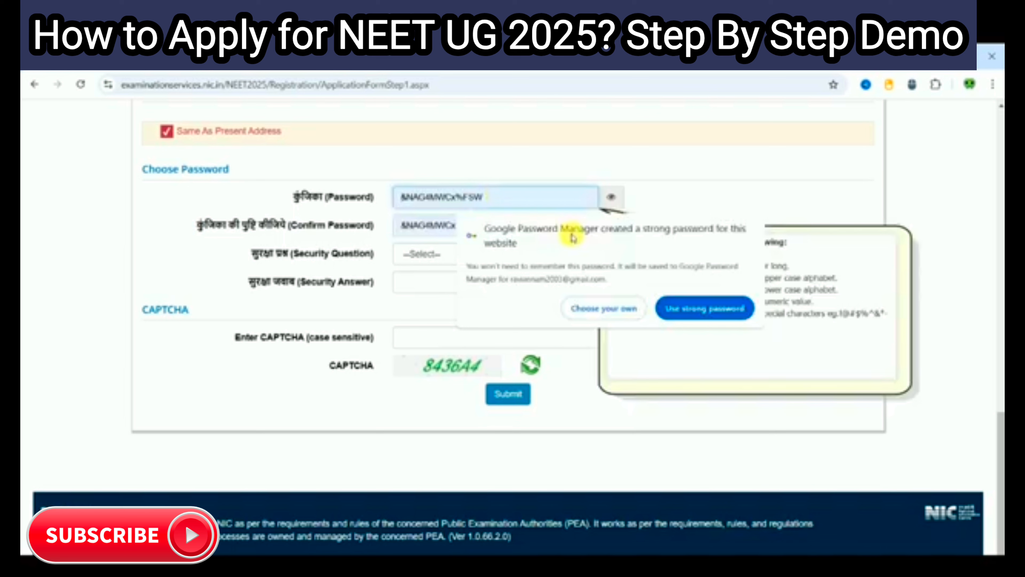
left_click(591, 308)
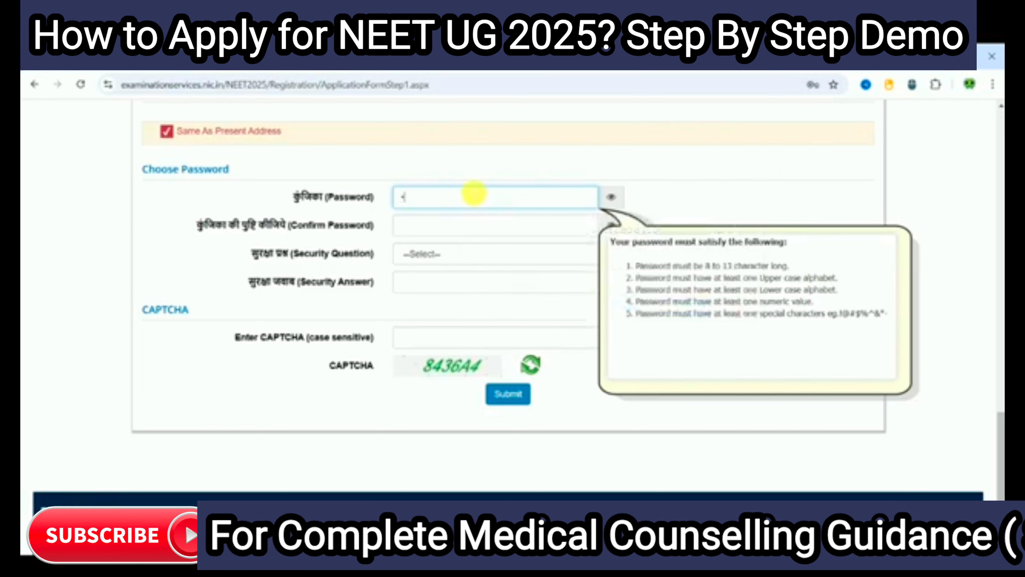
type("•••")
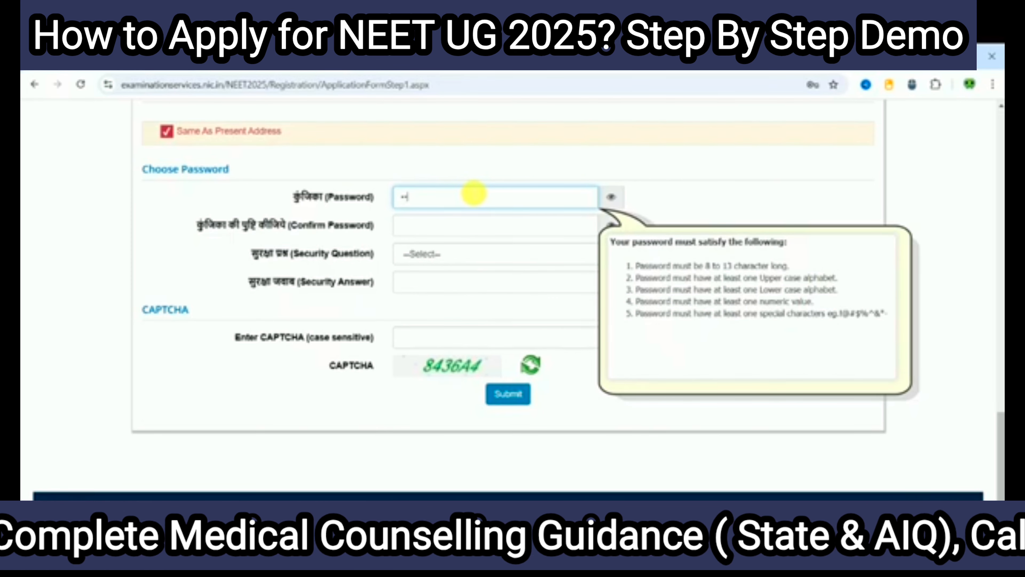
type("•••")
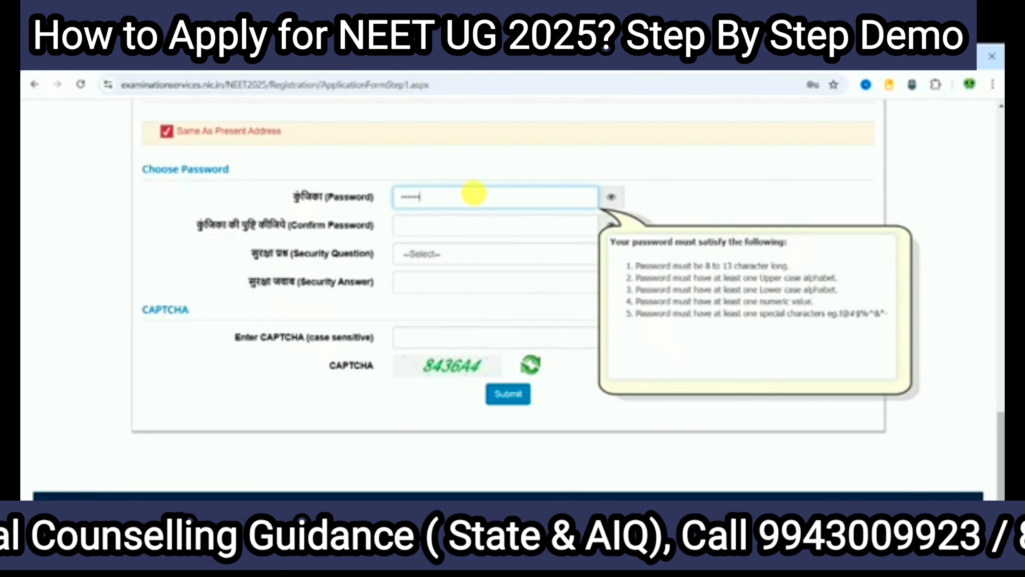
type("••••")
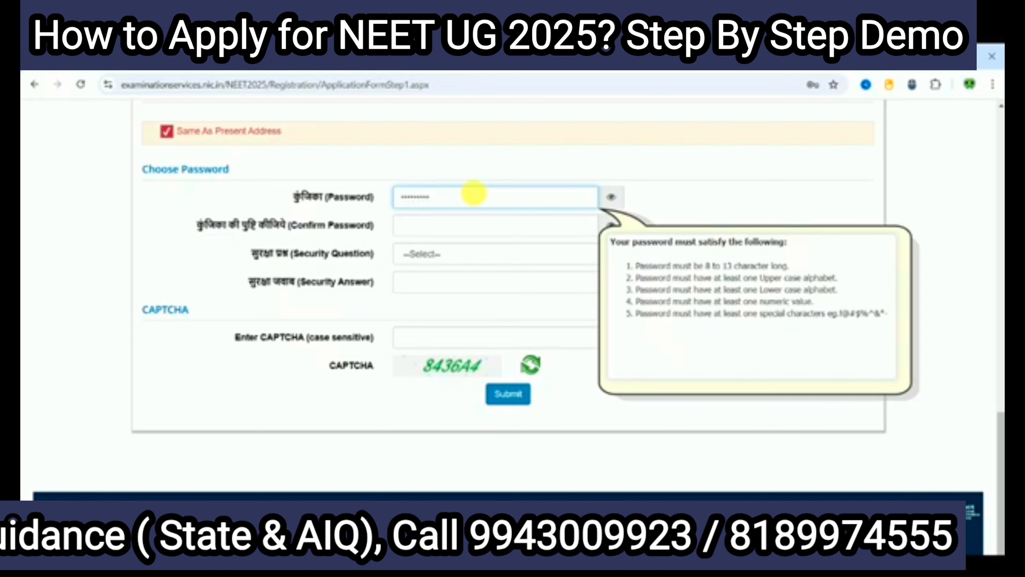
left_click(467, 231)
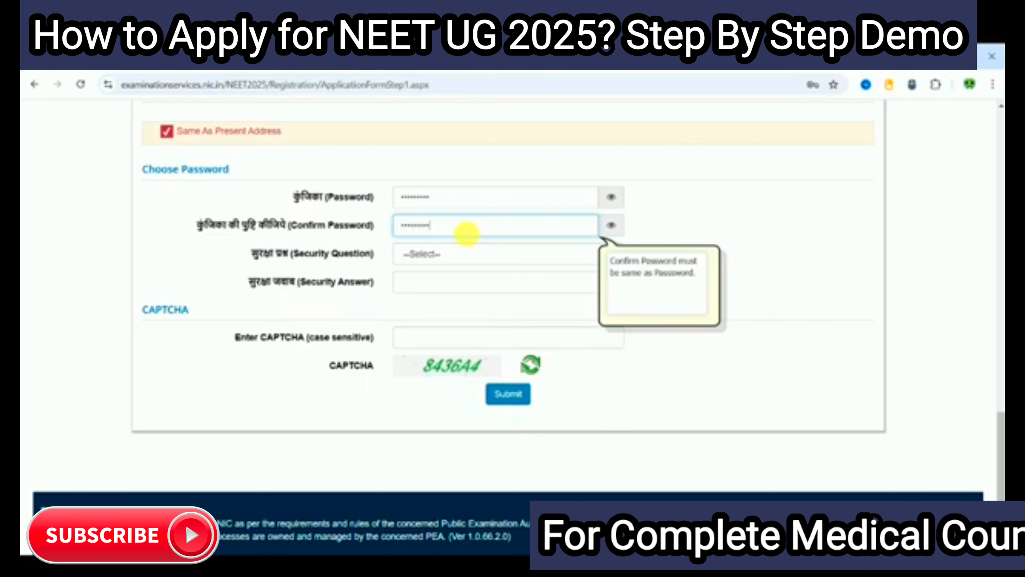
- Choose 'What is your favourite colour ?' as the security question and enter its answer
left_click(469, 260)
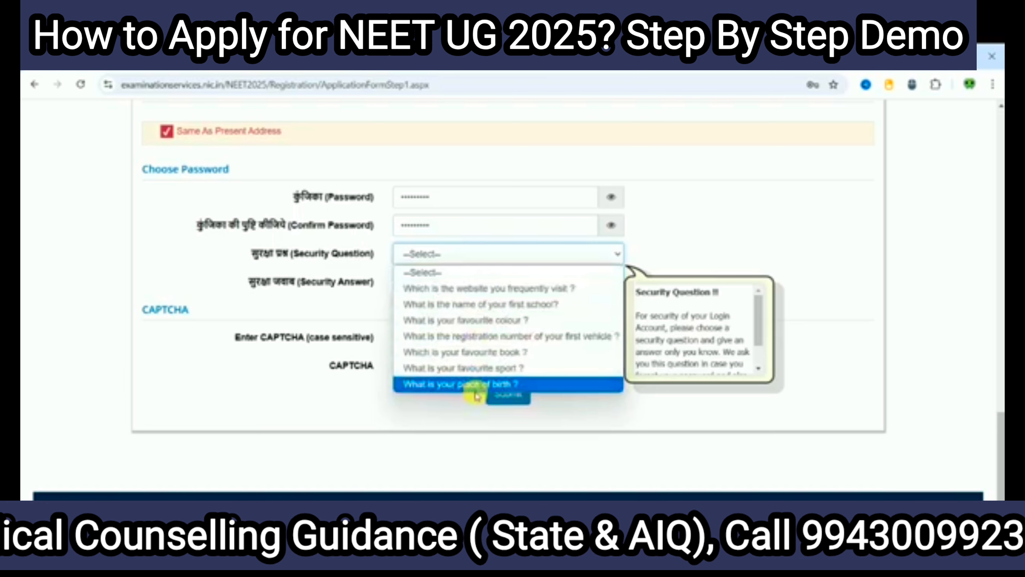
left_click(485, 319)
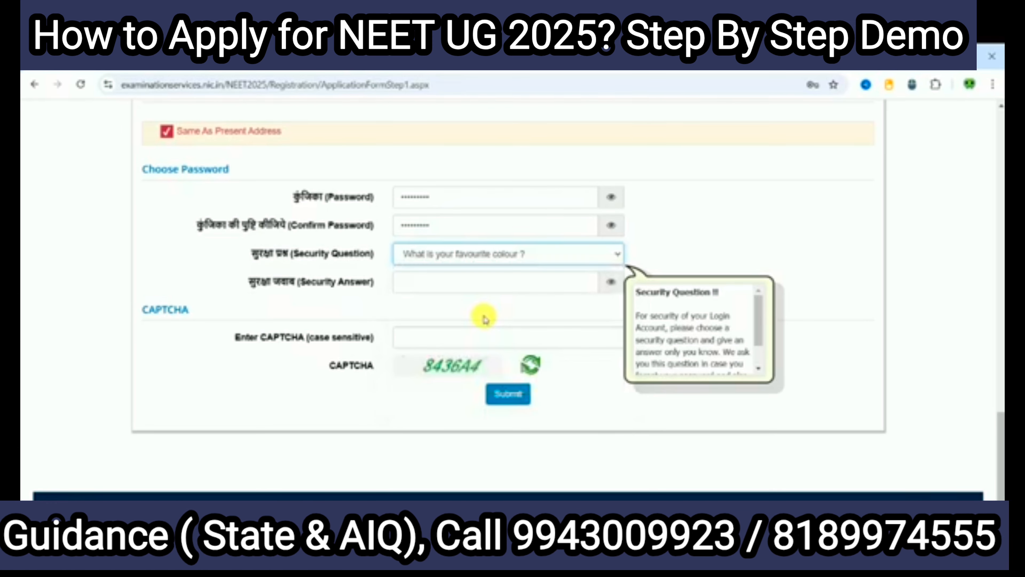
left_click(475, 293)
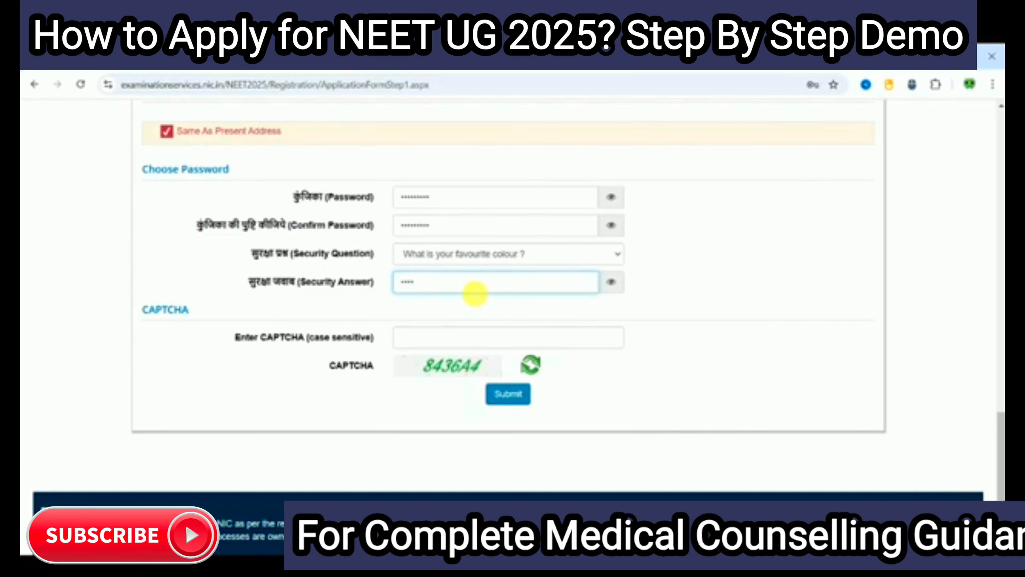
left_click(581, 262)
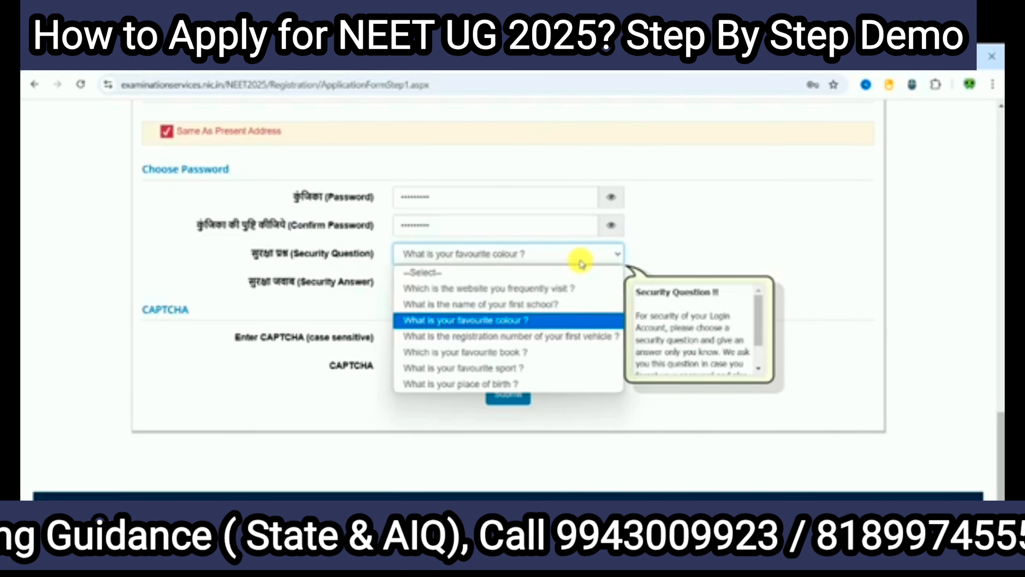
left_click(712, 227)
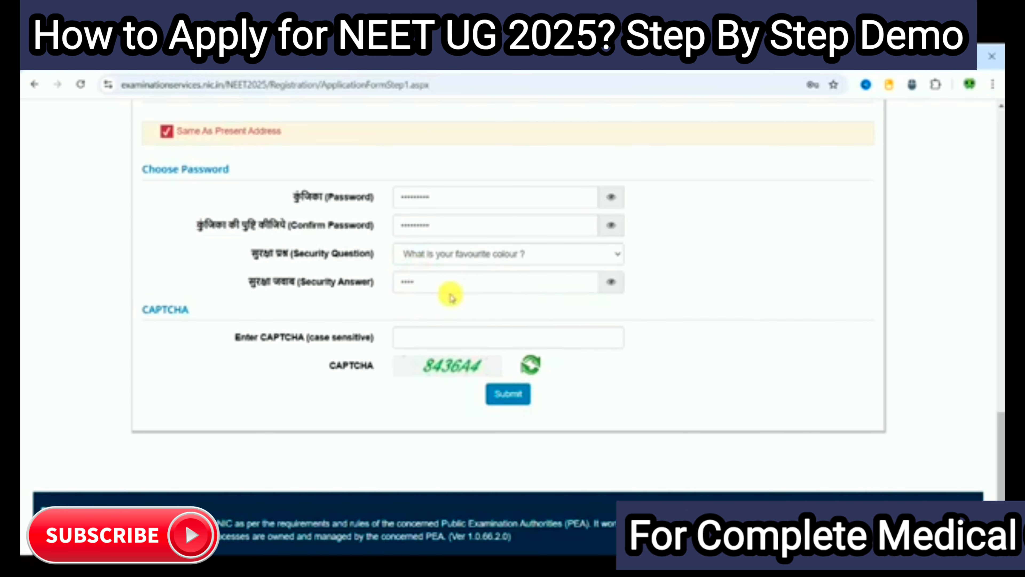
left_click(442, 338)
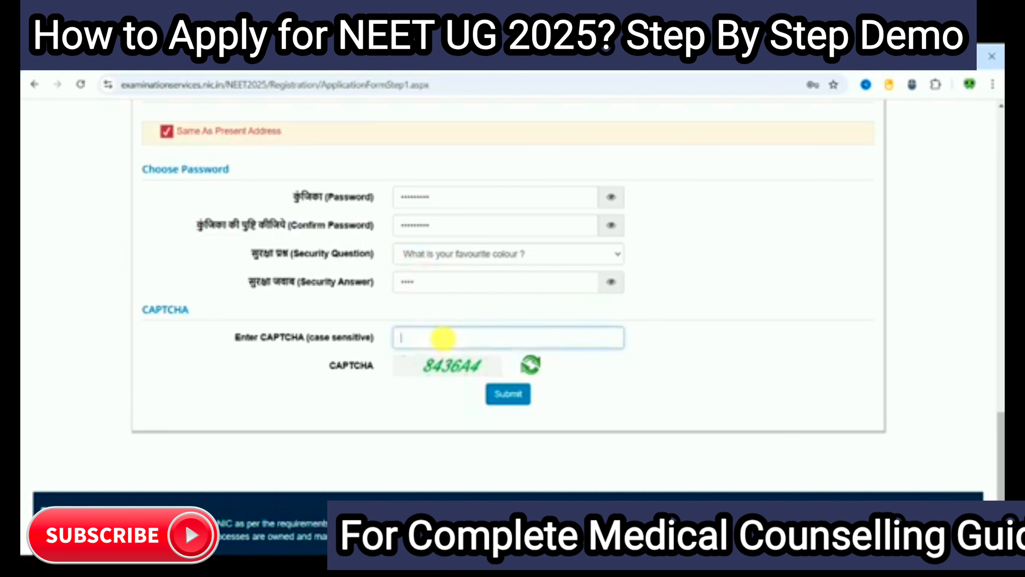
- Enter the CAPTCHA code and scroll the preview down to the checklist and declaration
type("843")
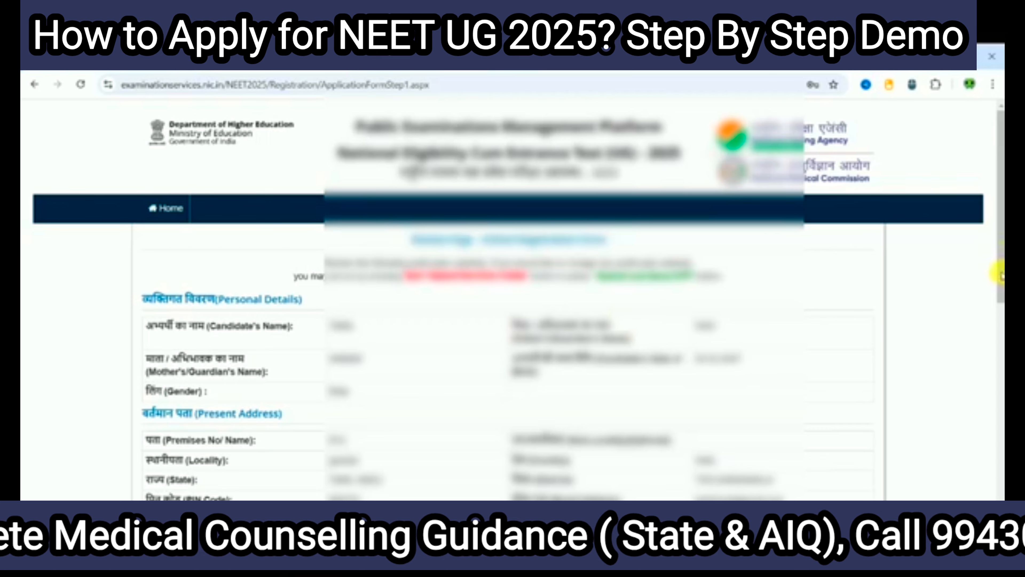
left_click_drag(1000, 275, 1000, 527)
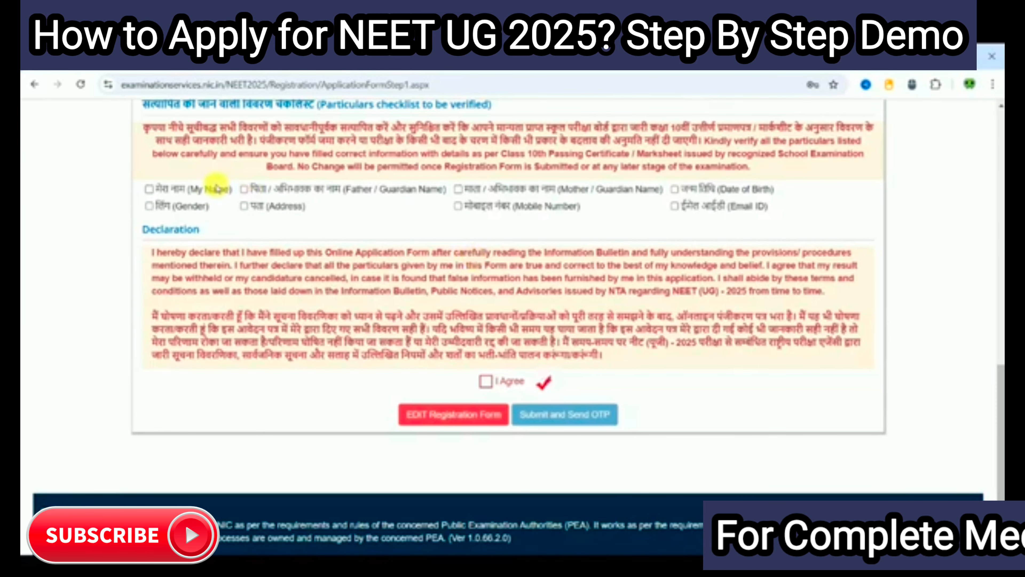
- Mark all eight particulars as verified: names, date of birth, gender, address, mobile, email
left_click(149, 189)
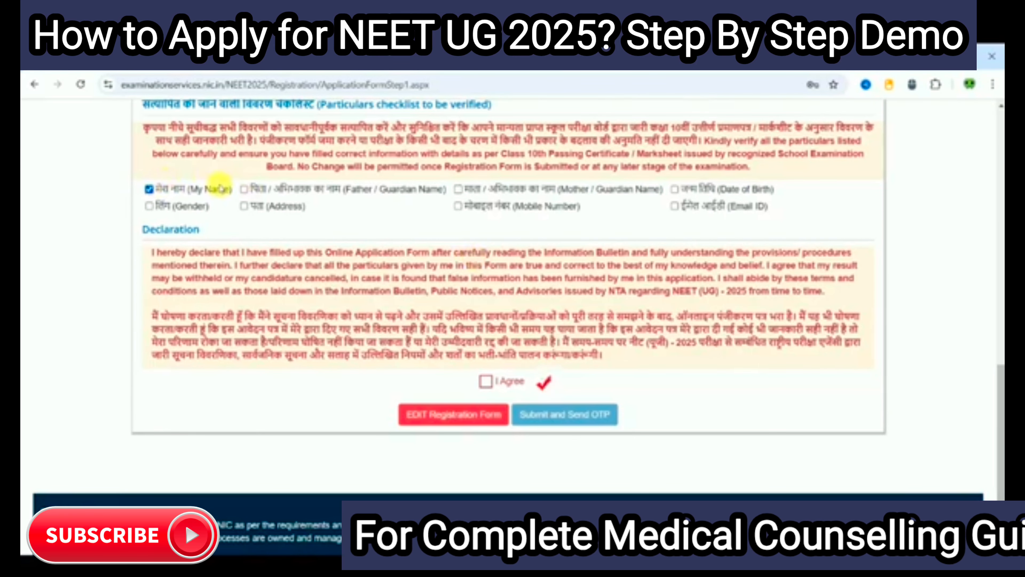
left_click(244, 189)
left_click(458, 189)
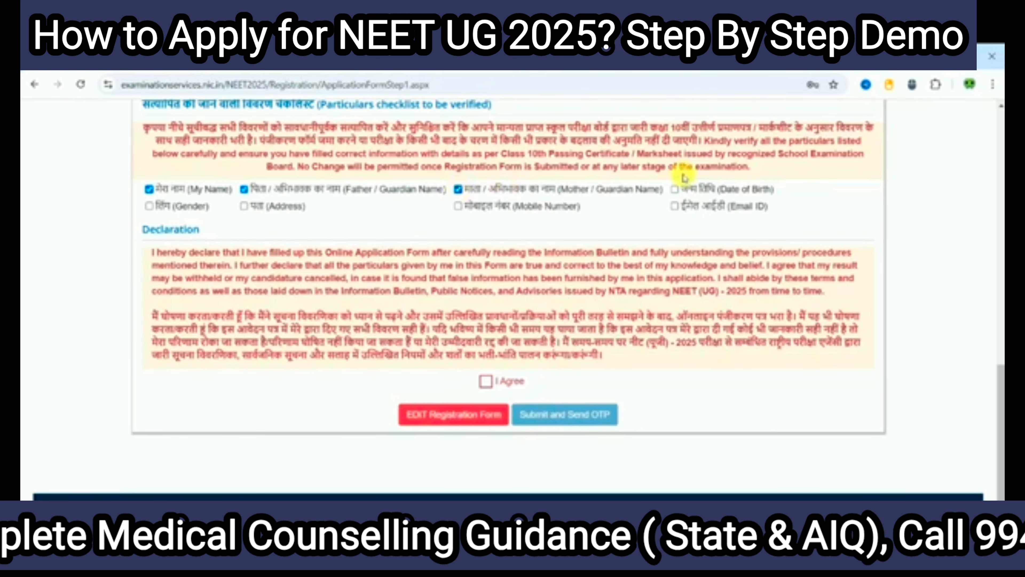
left_click(674, 190)
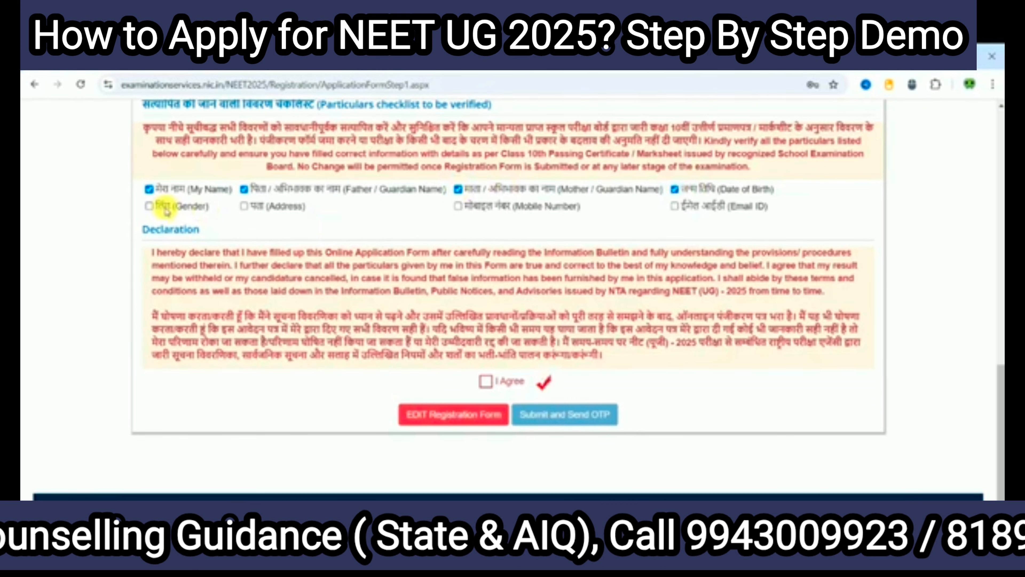
left_click(149, 206)
left_click(244, 206)
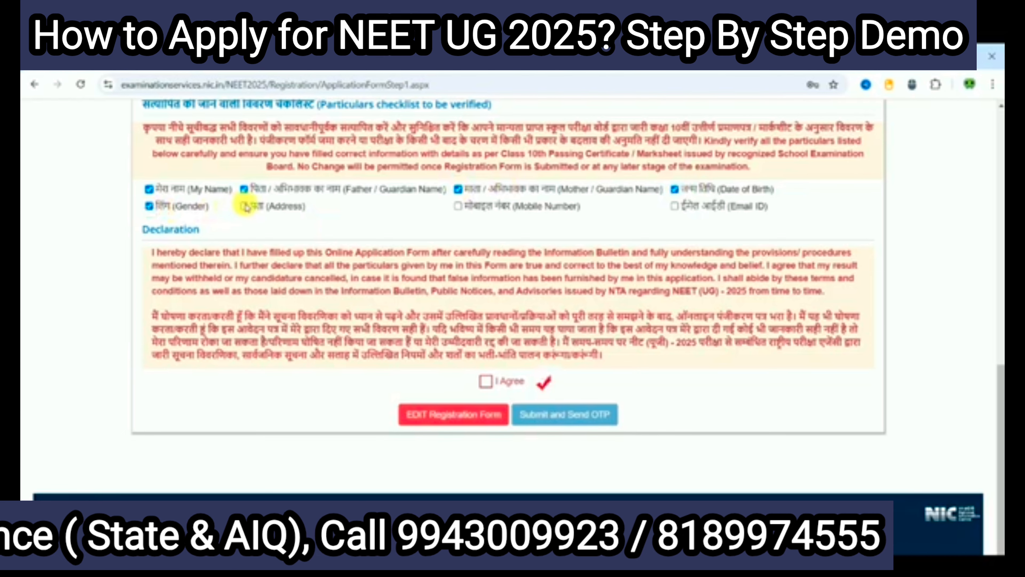
left_click(458, 206)
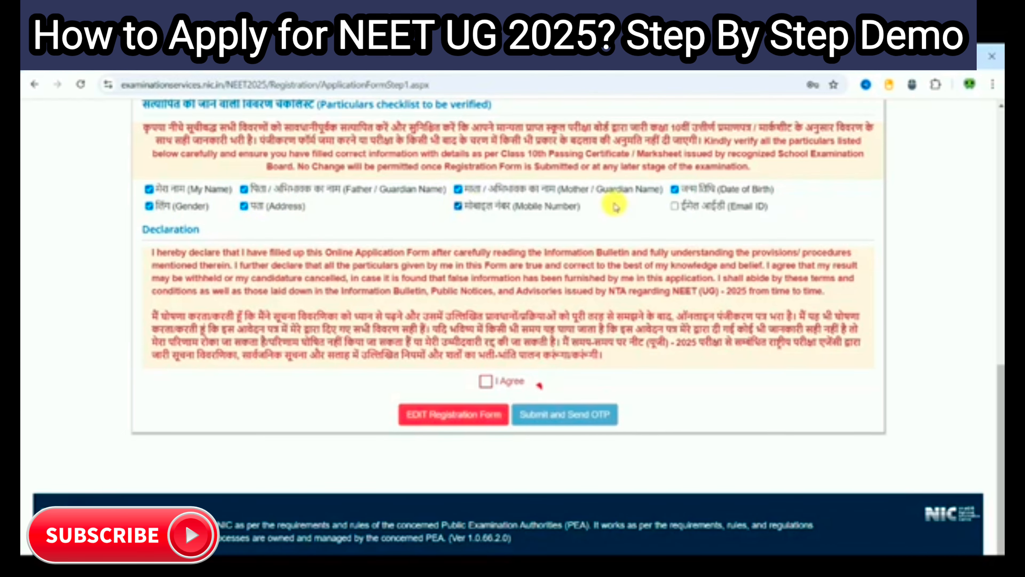
left_click(675, 206)
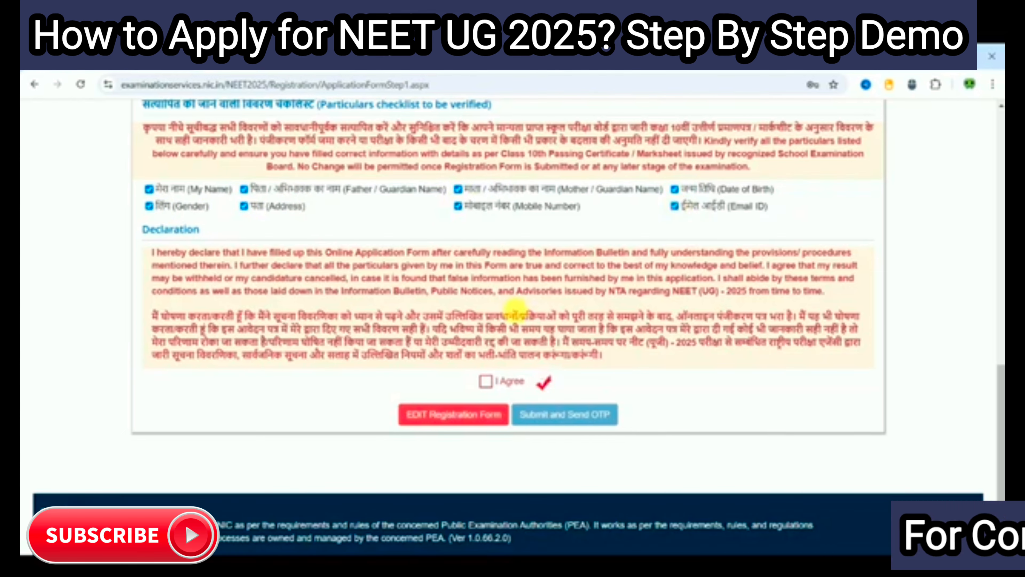
- Accept the declaration and submit the registration, confirming to receive the OTP
left_click(487, 383)
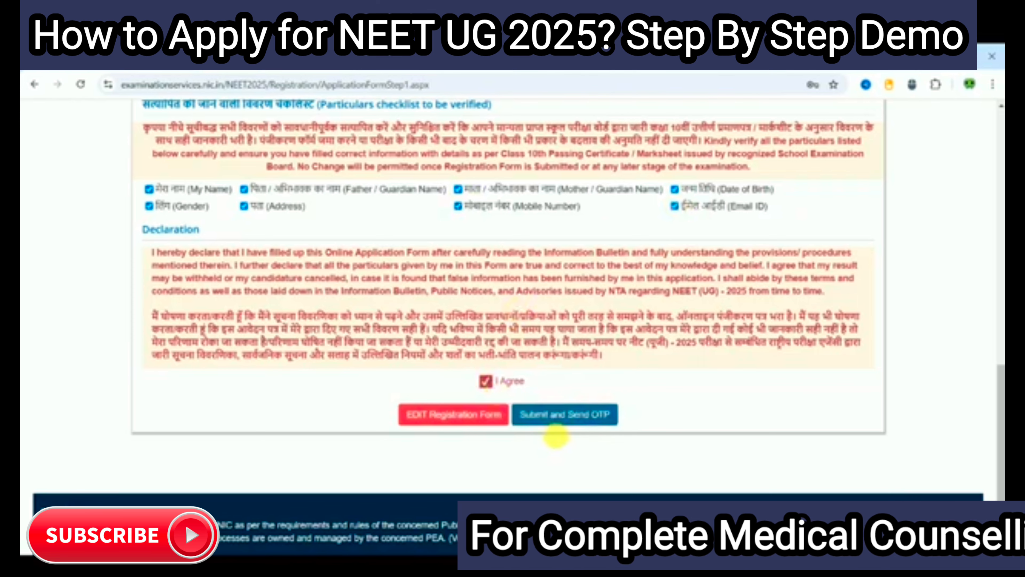
left_click(569, 419)
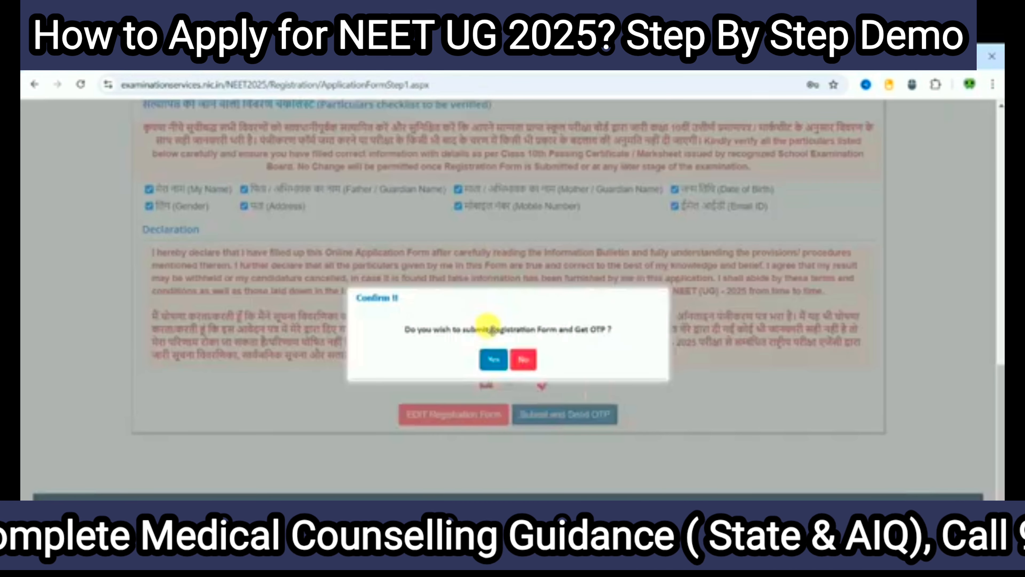
left_click(495, 362)
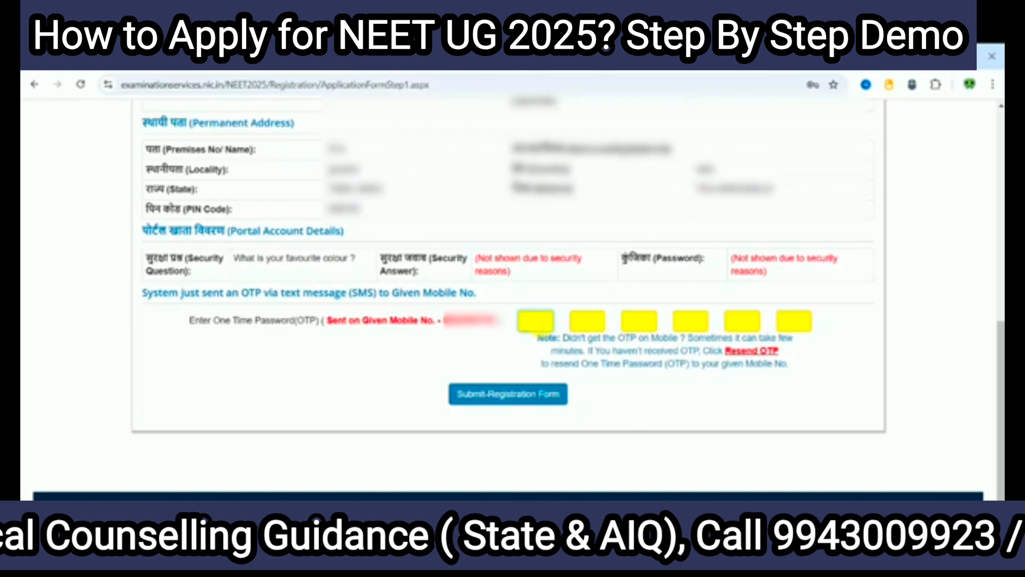
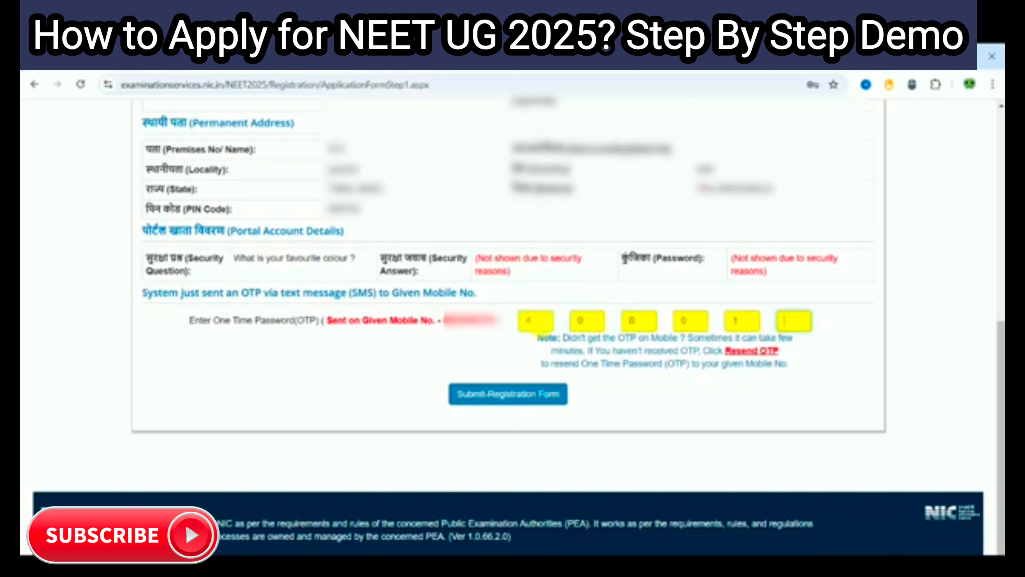
- Enter the SMS OTP to complete registration and decline saving the password in Chrome
left_click(490, 399)
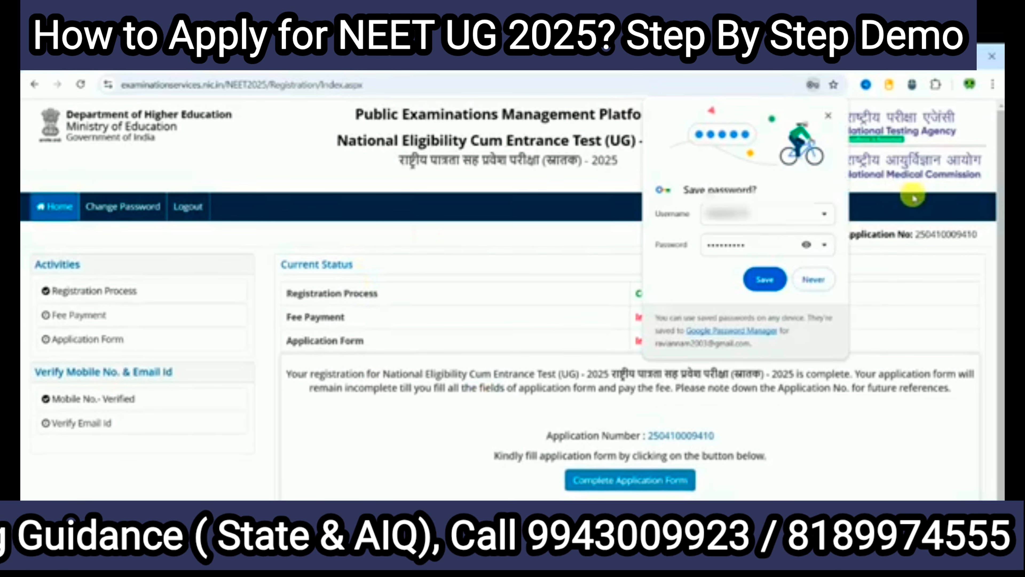
left_click(821, 280)
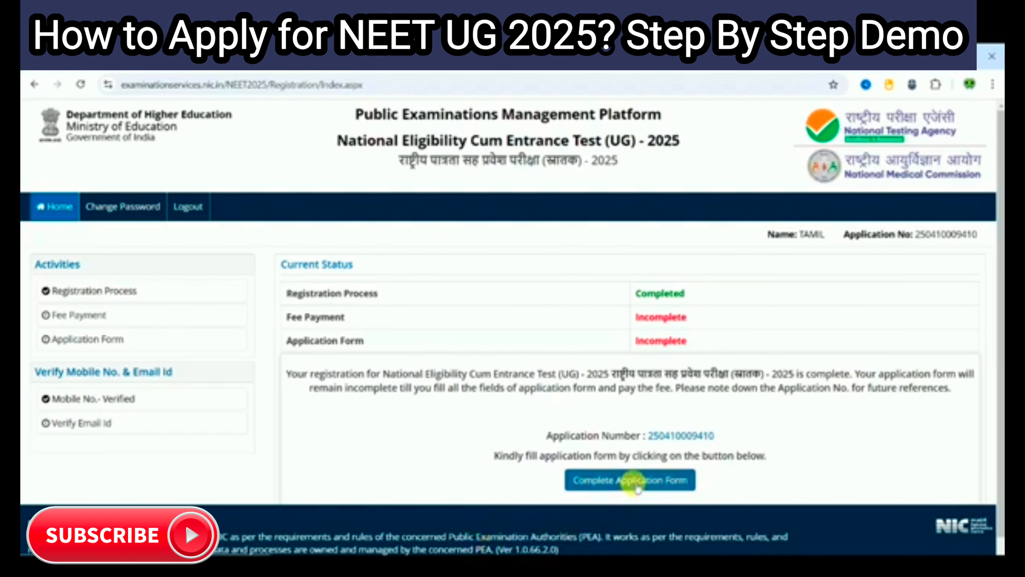
- Continue to the full application form and open the Register Personal Detail form to choose nationality
left_click(636, 486)
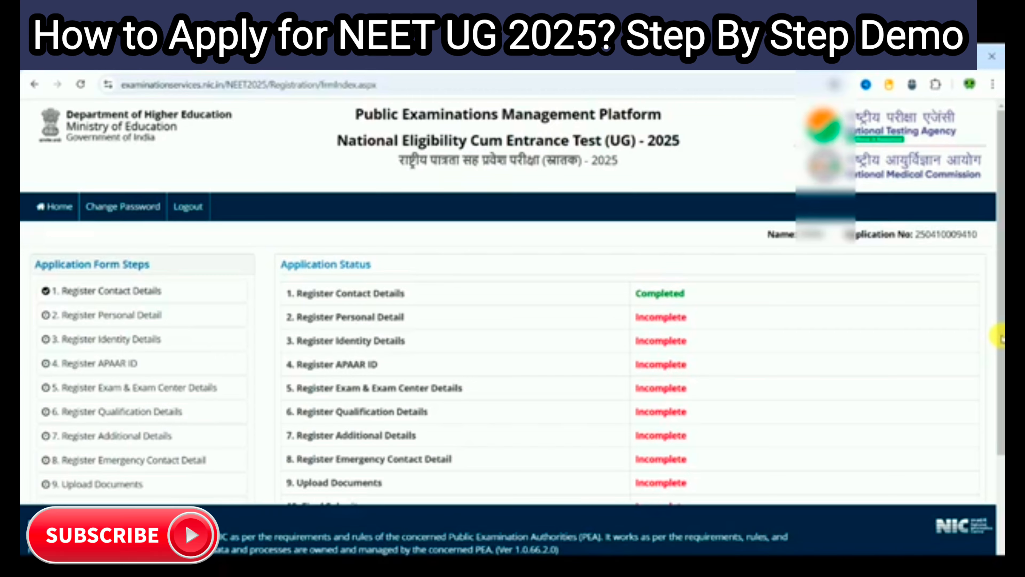
left_click_drag(1000, 335, 999, 434)
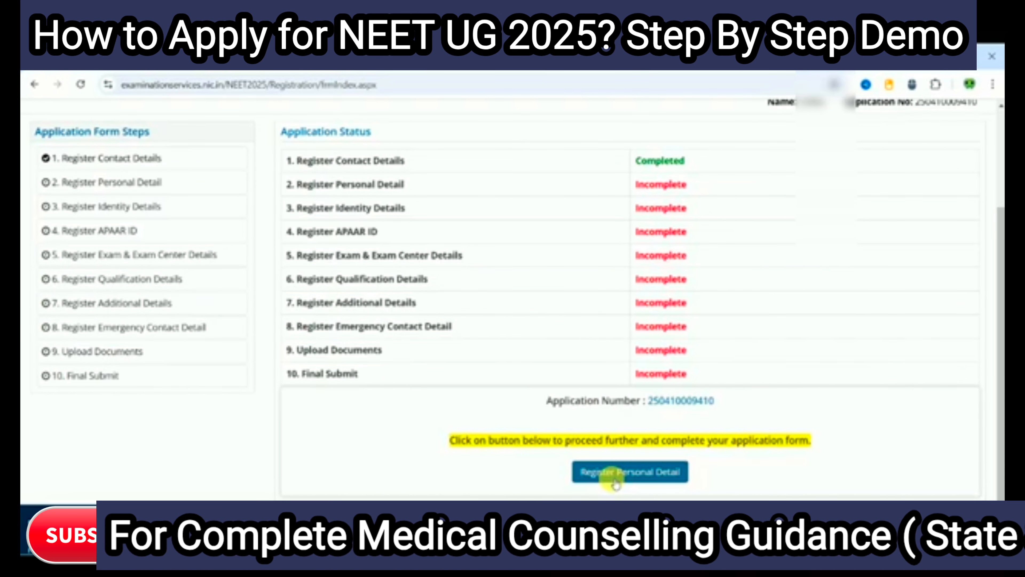
left_click(614, 481)
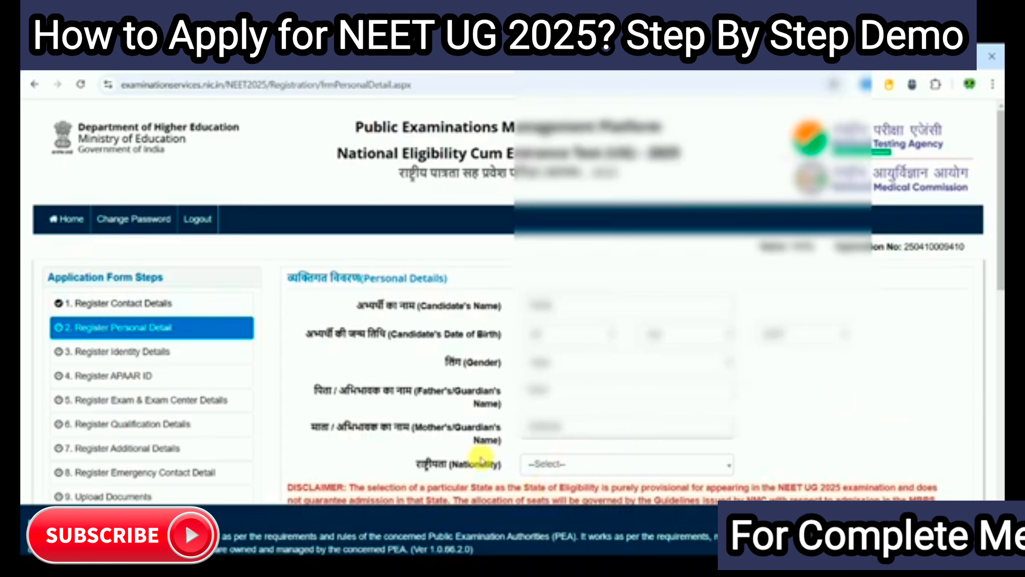
left_click(577, 469)
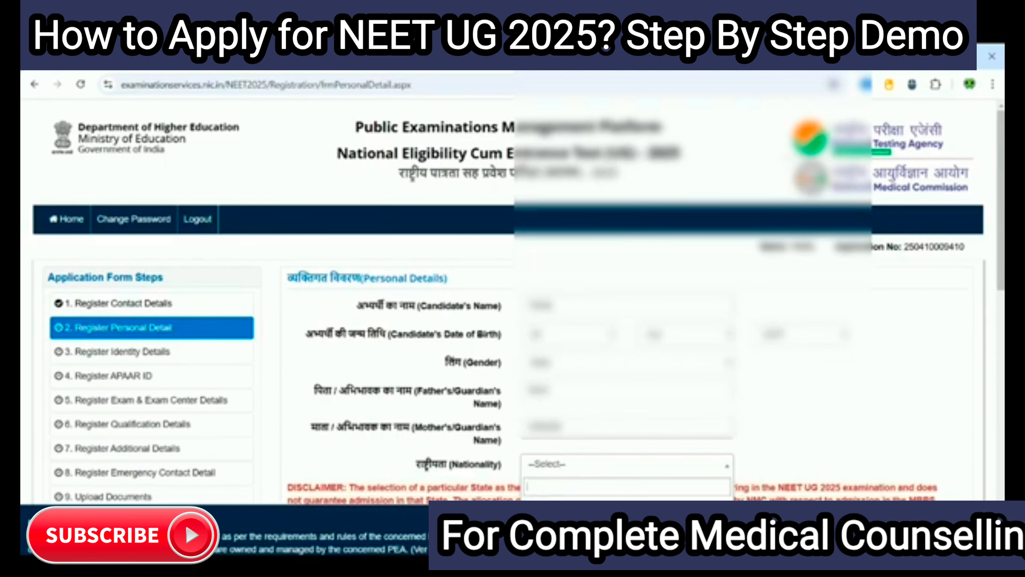
- Set Nationality to Indian and State of Eligibility to TAMIL NADU
left_click(565, 526)
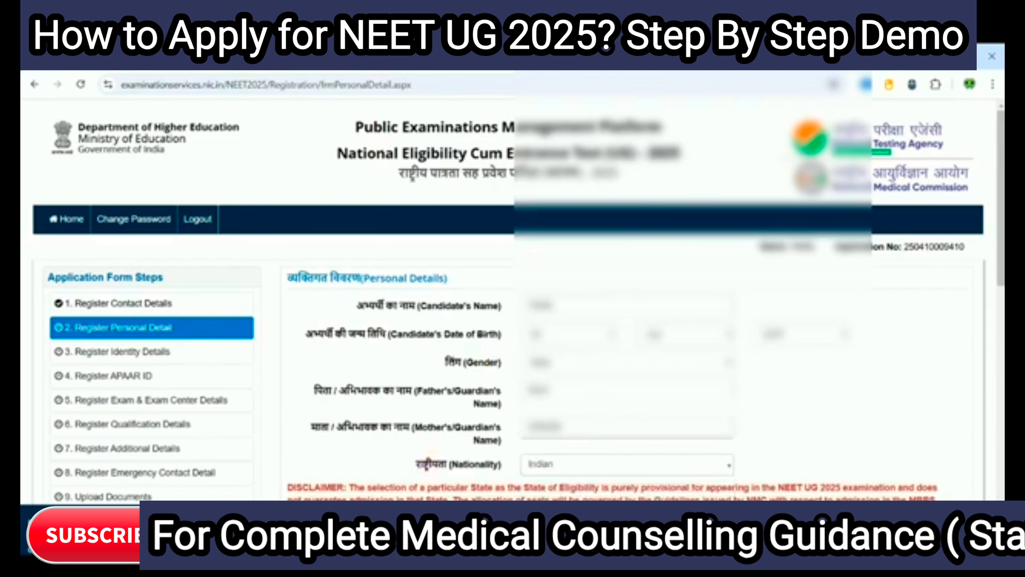
scroll(488, 358, "down", 5)
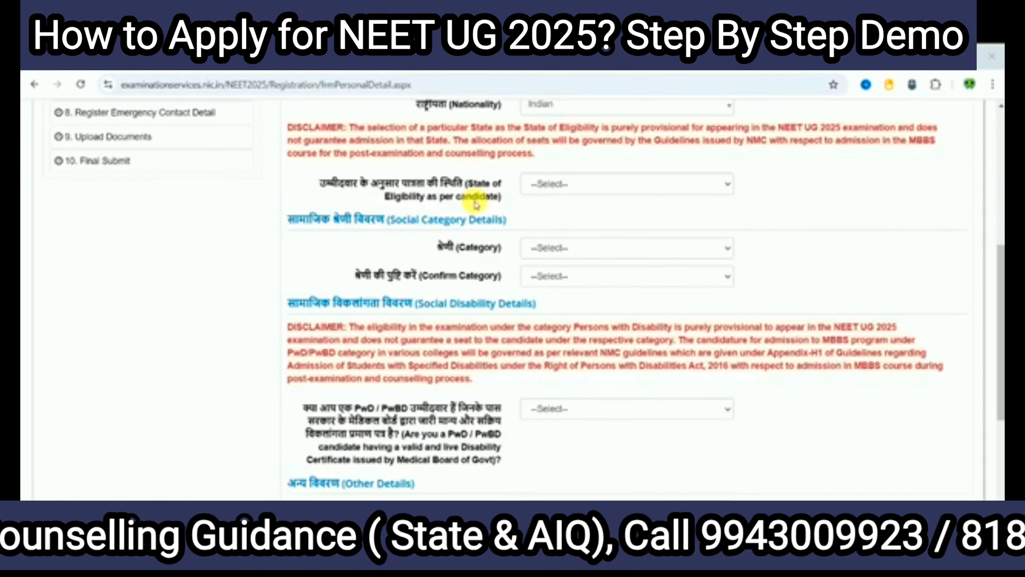
left_click(581, 188)
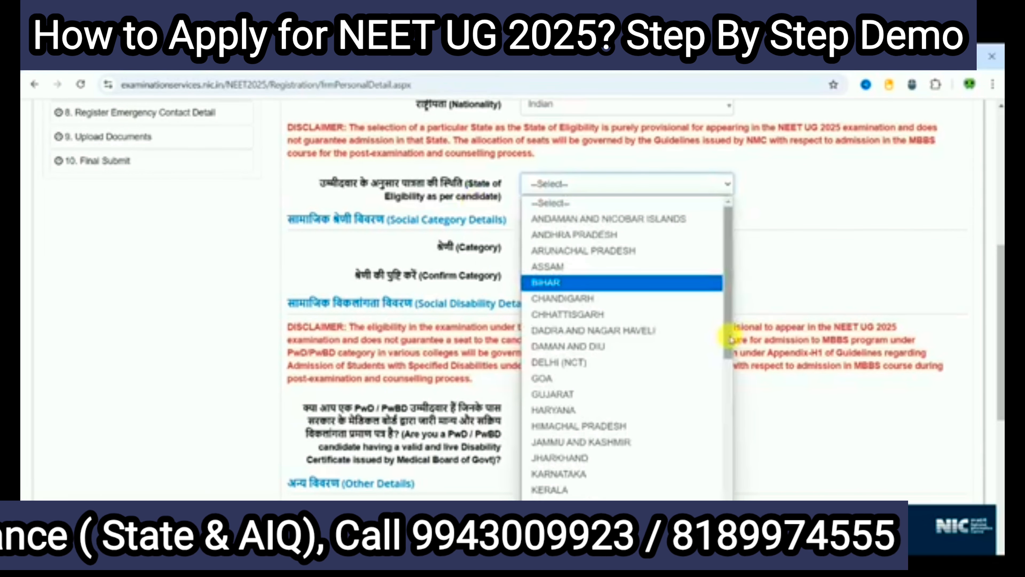
left_click_drag(730, 339, 744, 464)
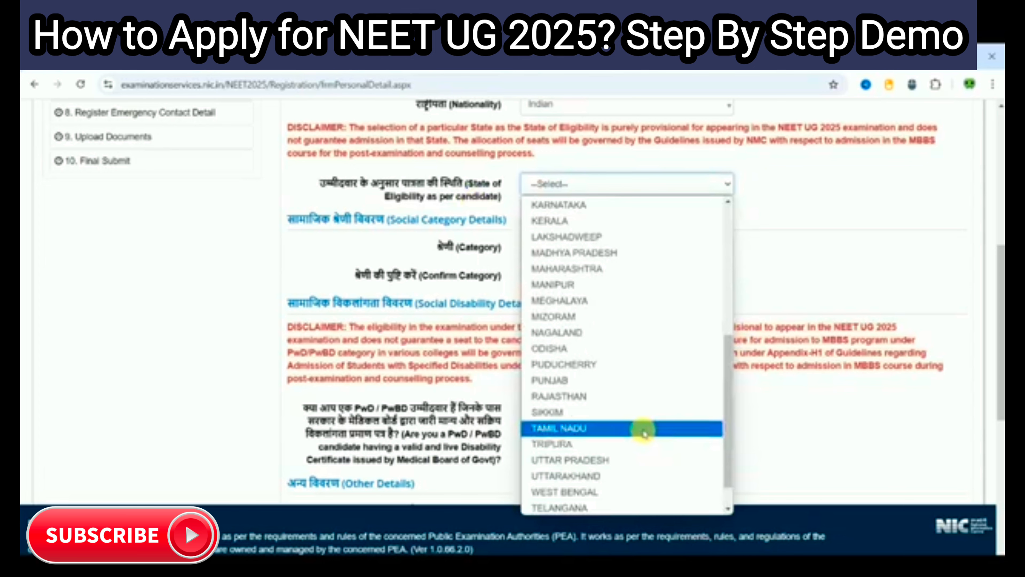
left_click(643, 429)
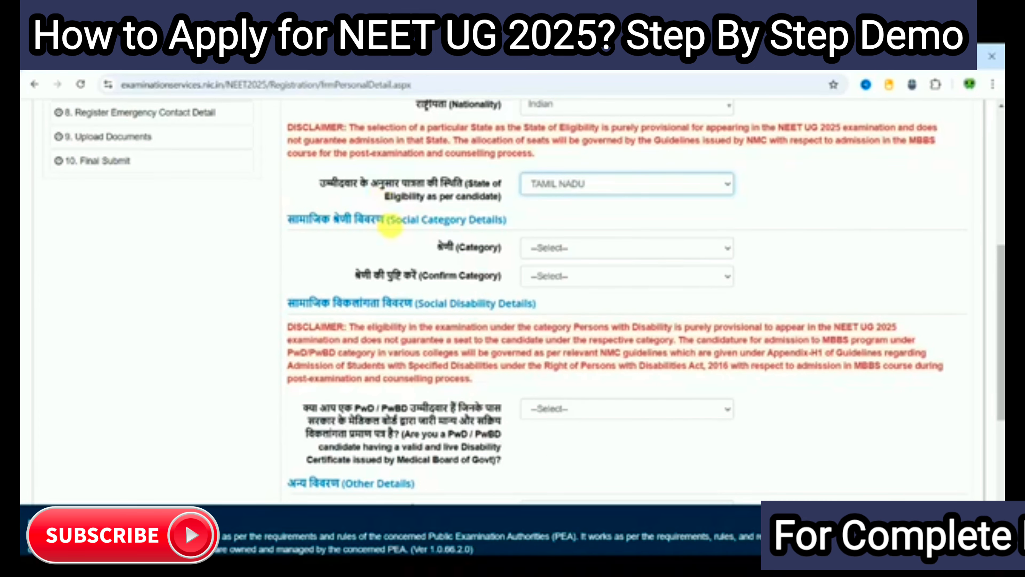
left_click(580, 249)
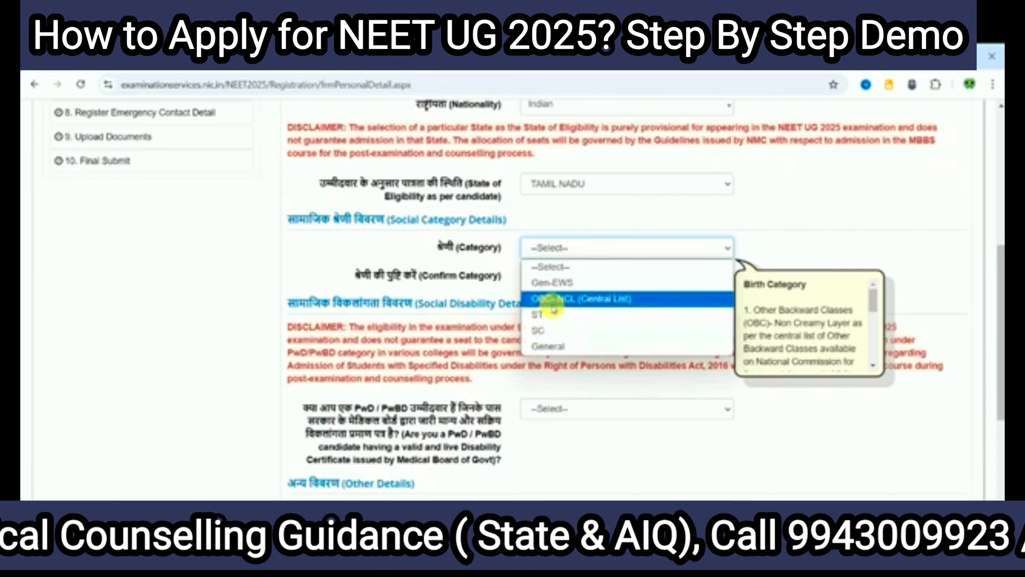
- Set both Category and Confirm Category to OBC- NCL (Central List)
left_click(554, 299)
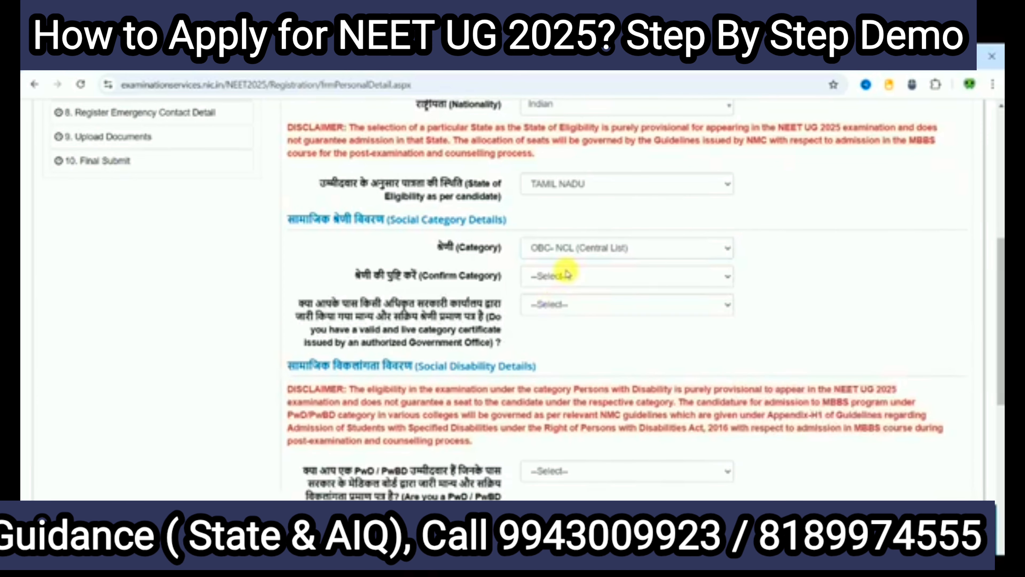
left_click(567, 275)
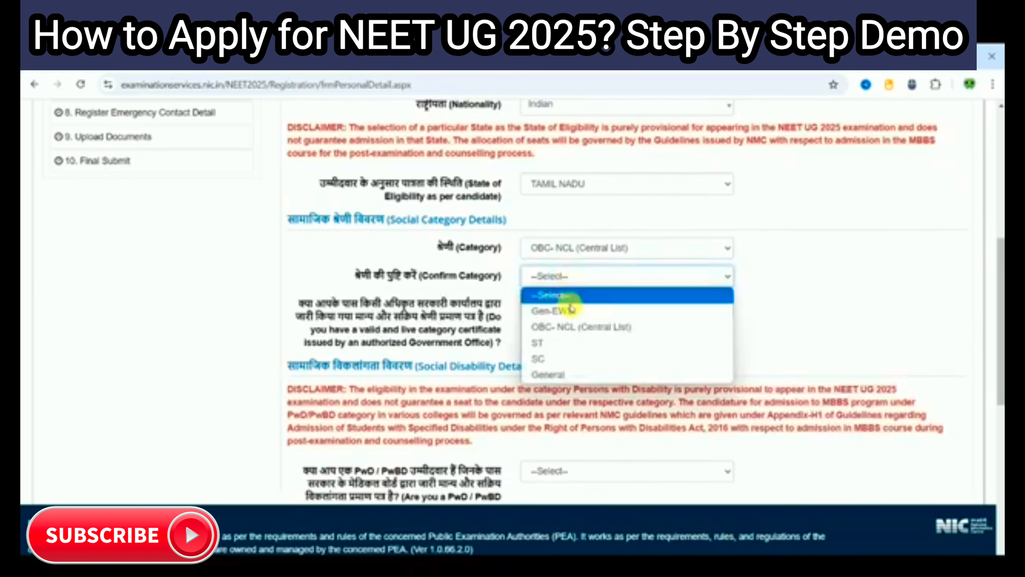
left_click(578, 328)
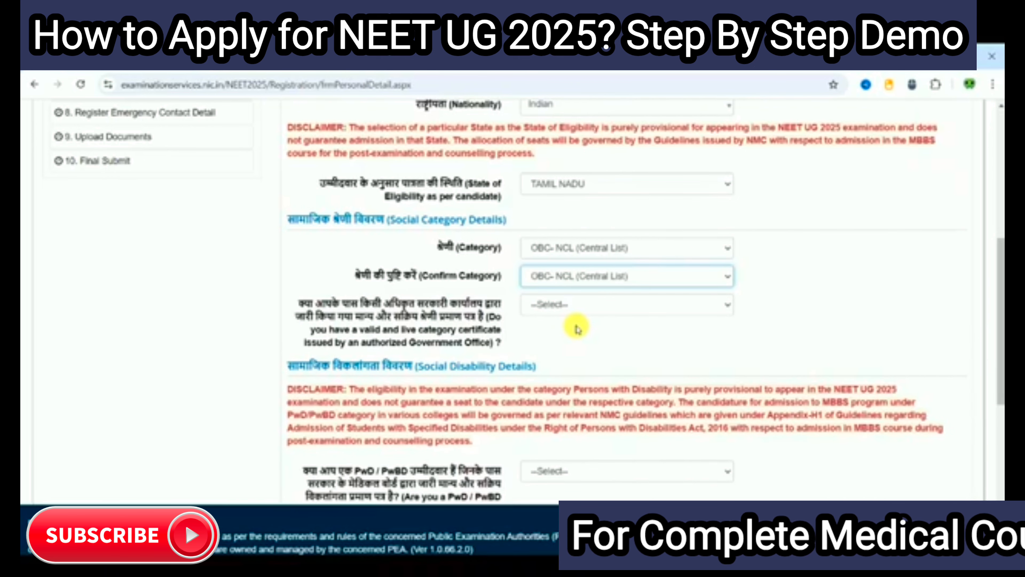
left_click(586, 283)
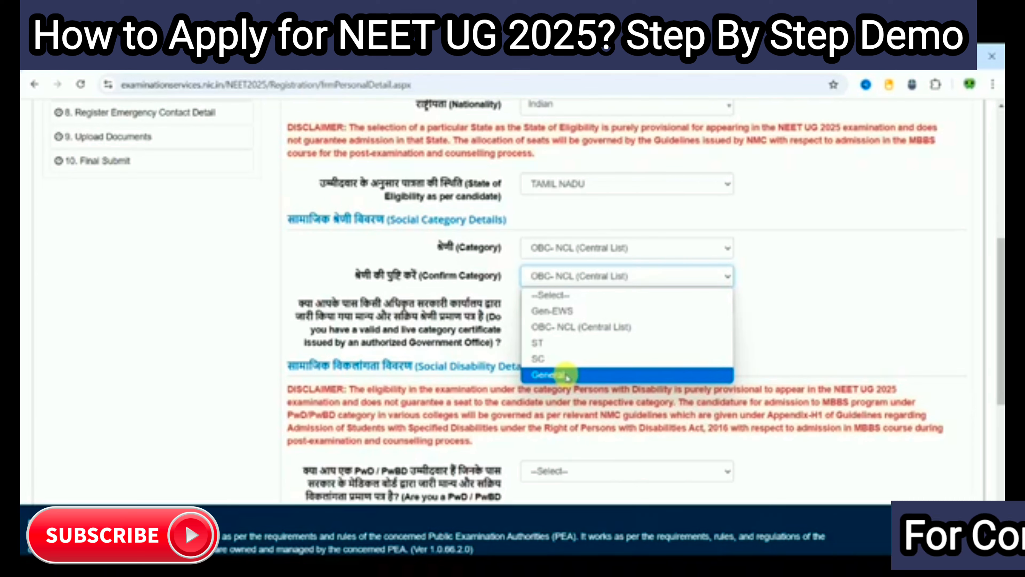
left_click(800, 312)
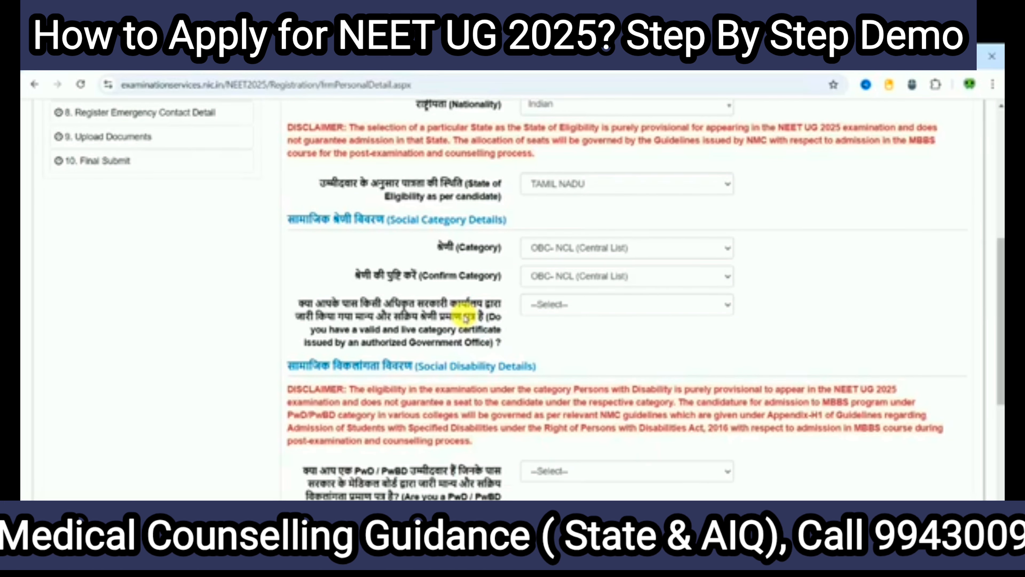
- Answer the category certificate question with 'No - I have applied but awaiting the certificate'
left_click(549, 311)
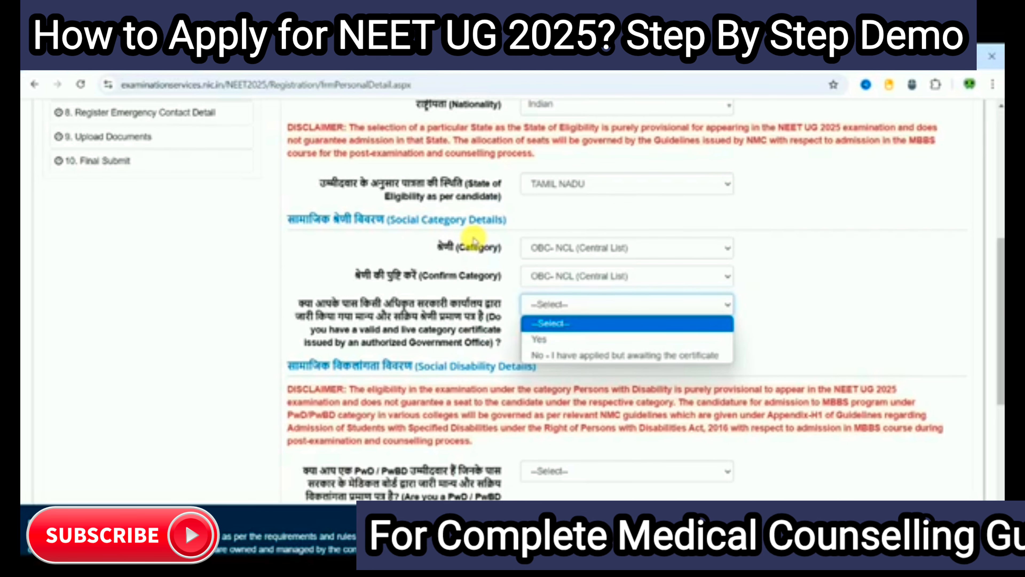
left_click(580, 340)
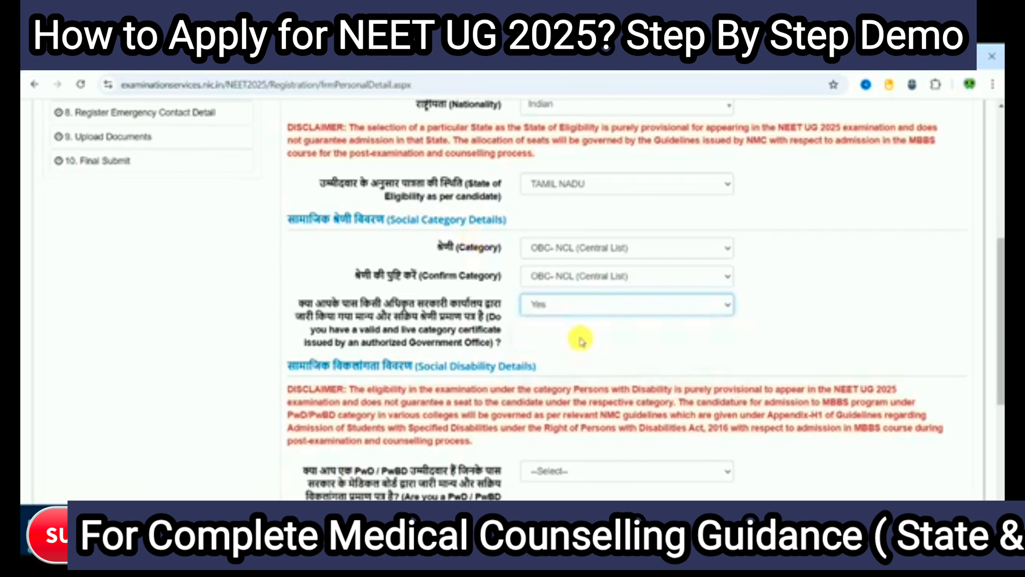
left_click(570, 312)
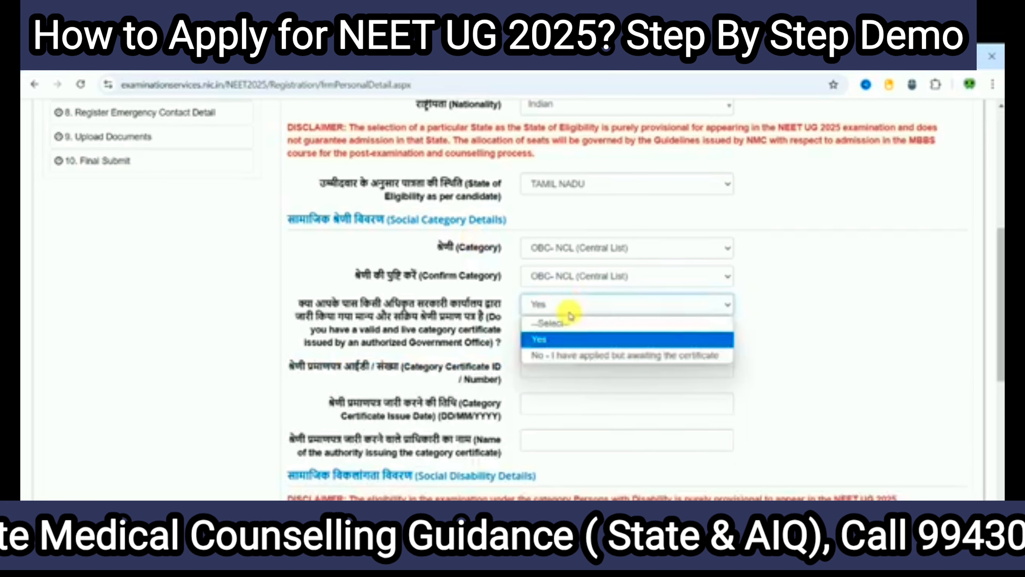
left_click(620, 361)
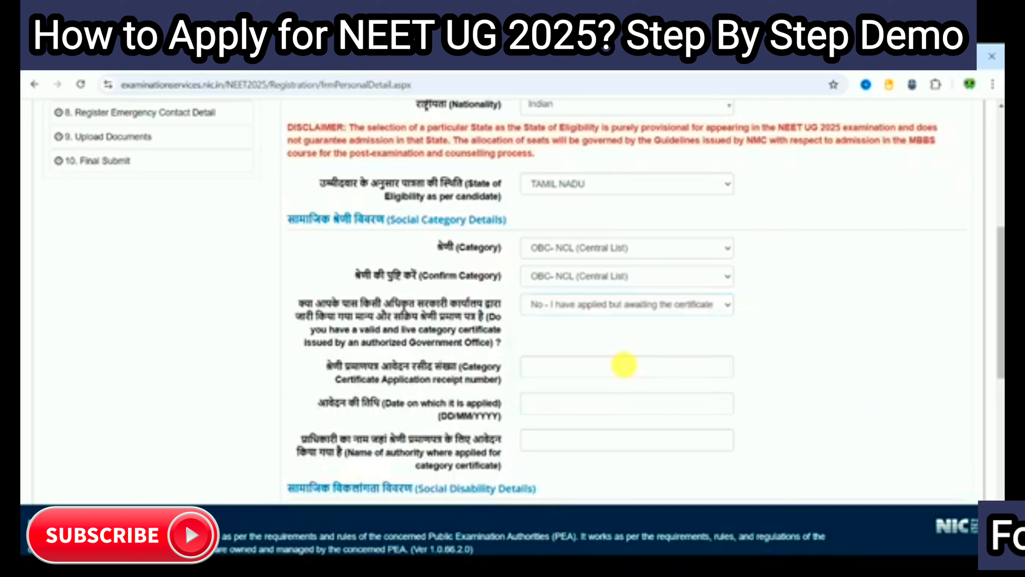
left_click(603, 309)
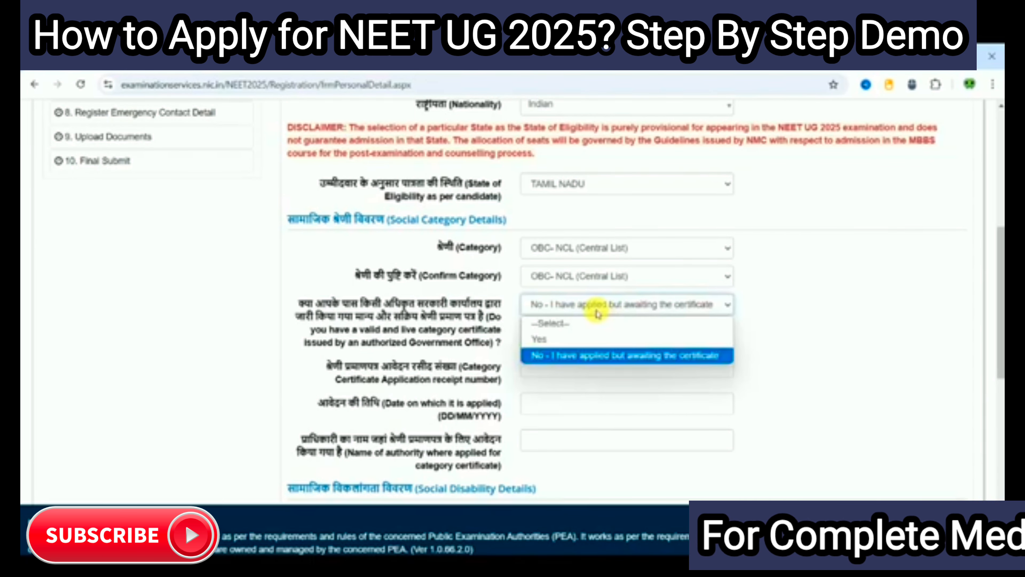
left_click(565, 337)
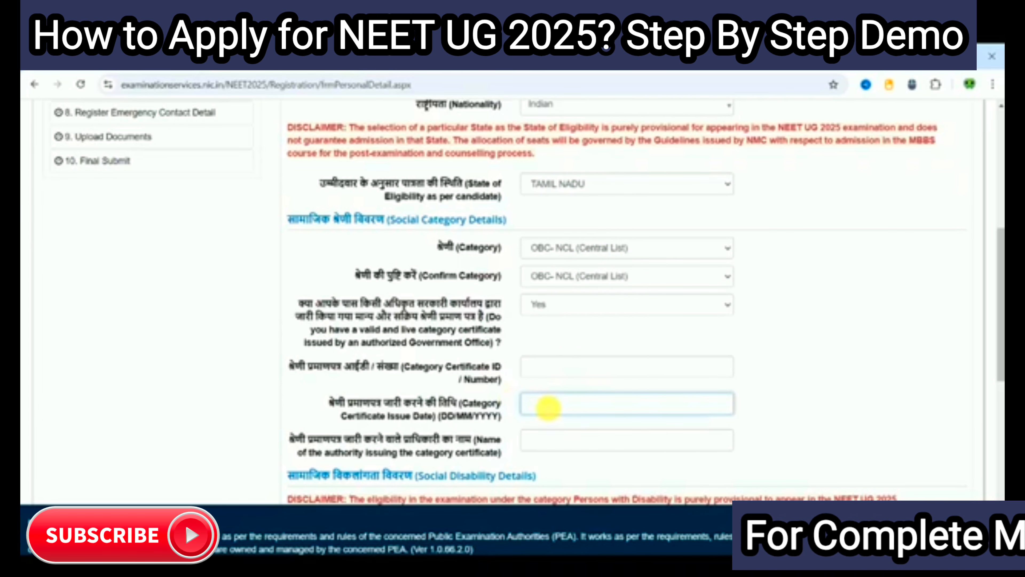
left_click(551, 438)
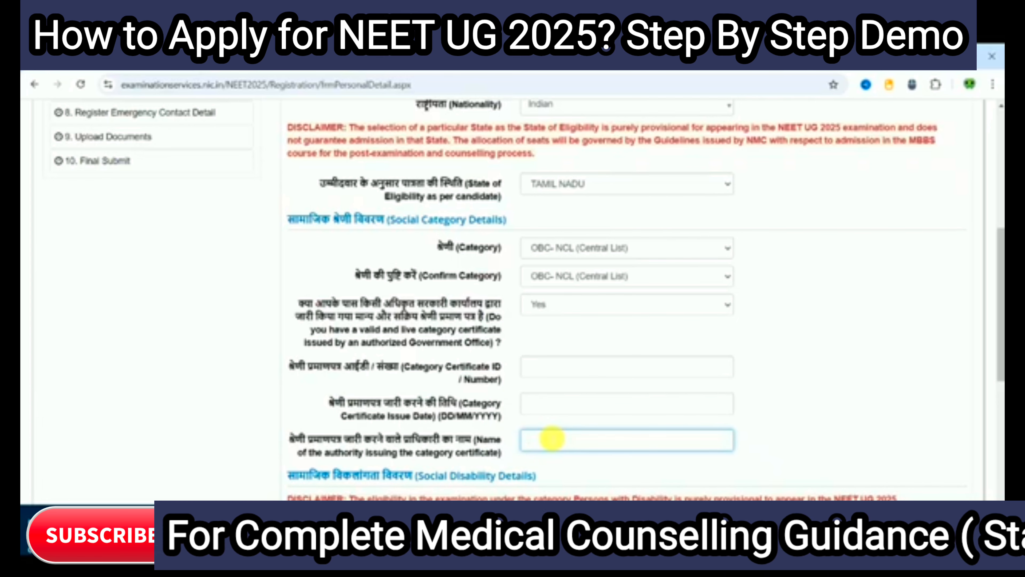
left_click(579, 305)
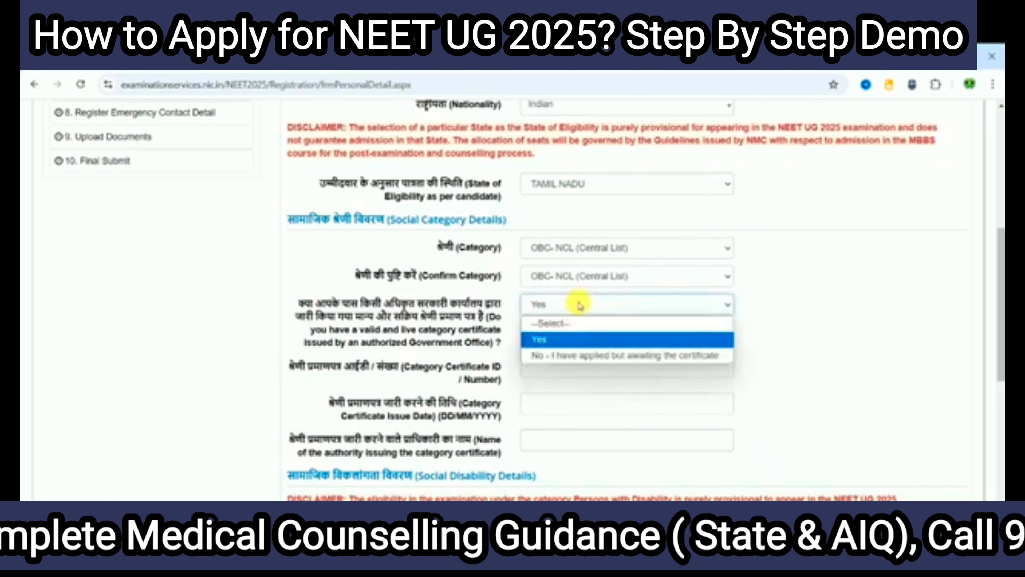
left_click(593, 356)
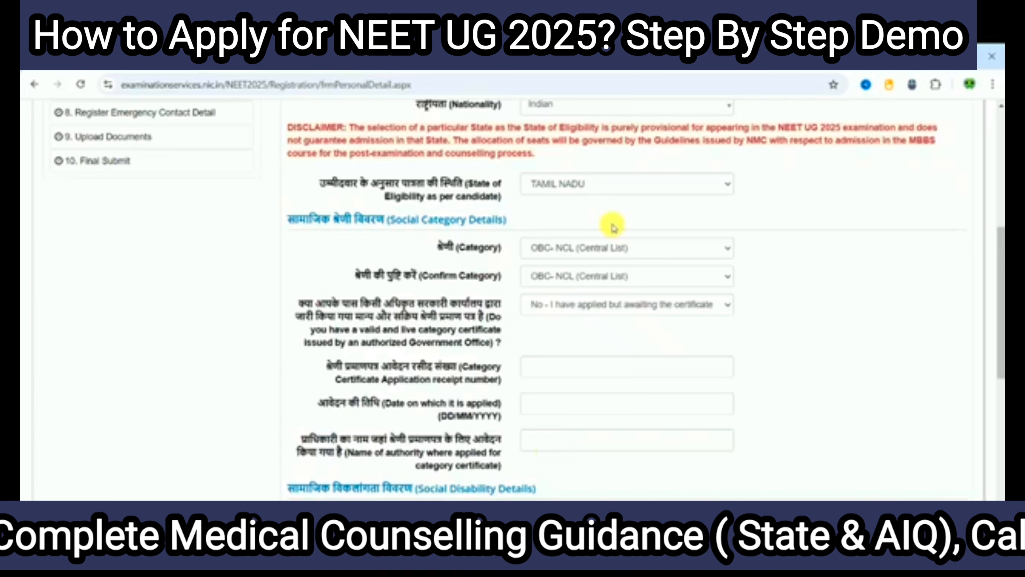
- Change Category and Confirm Category from OBC- NCL to General, briefly trying SC in between
left_click(598, 255)
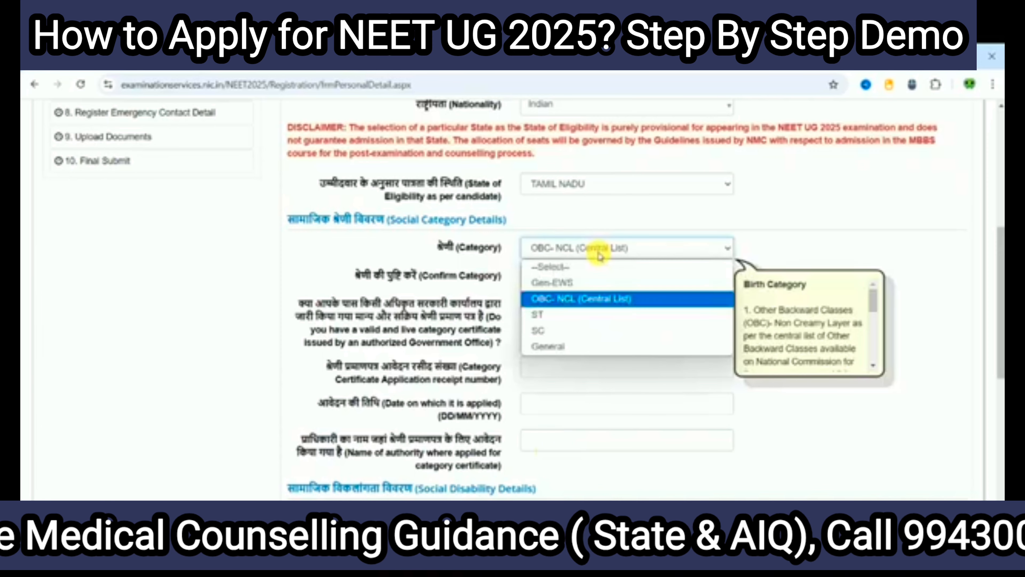
left_click(570, 344)
left_click(590, 276)
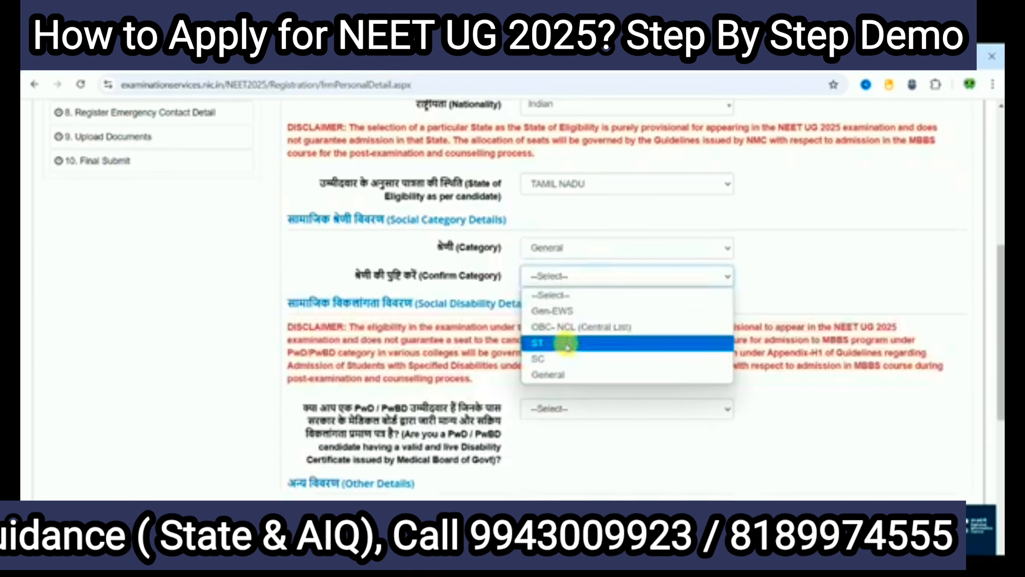
left_click(561, 373)
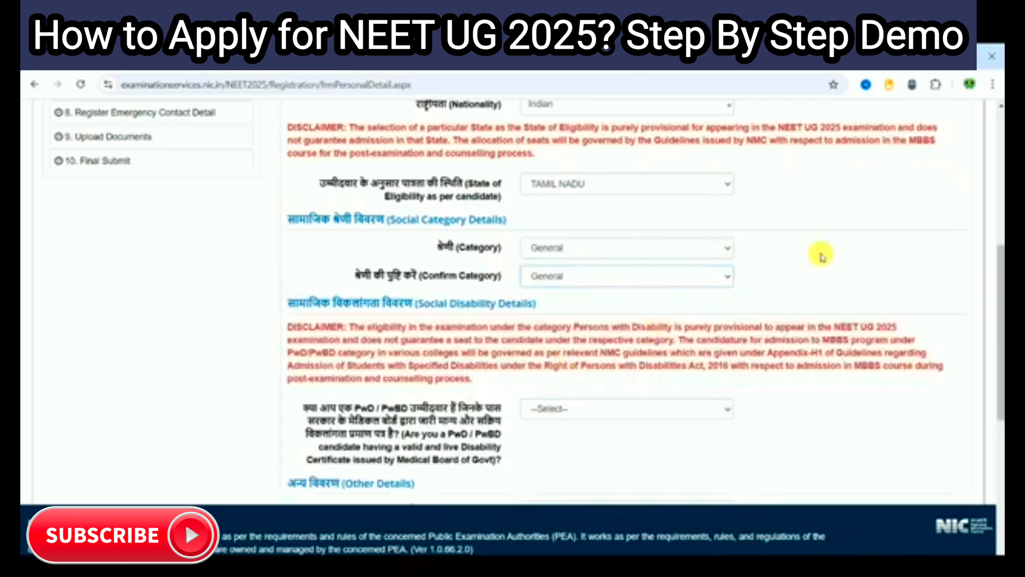
left_click(641, 248)
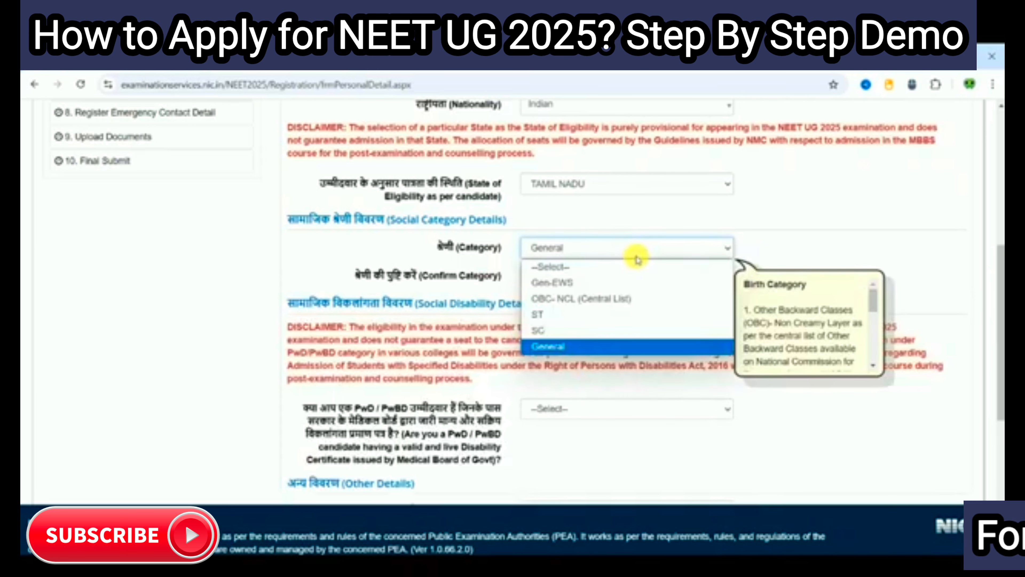
left_click(573, 329)
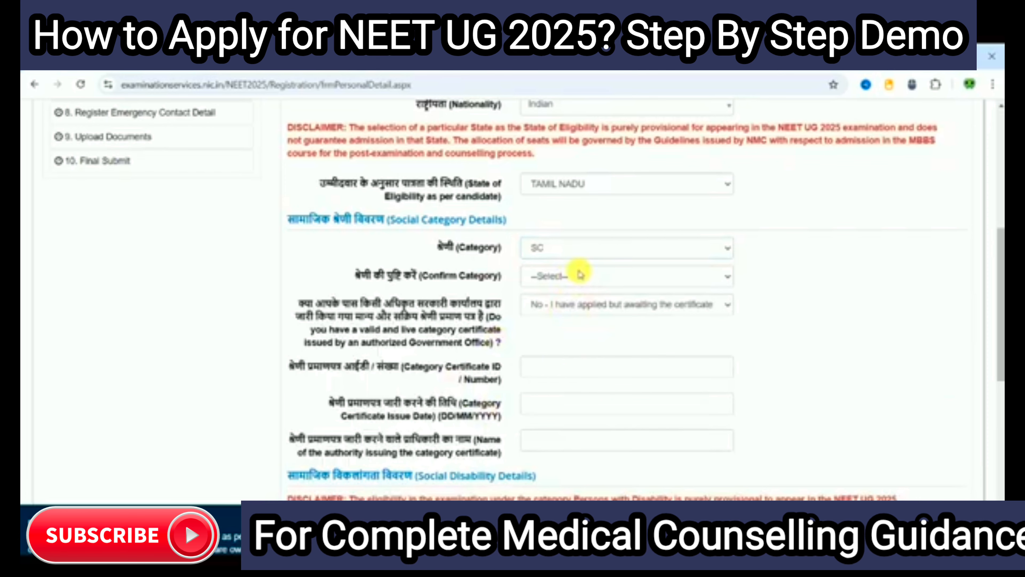
left_click(575, 248)
left_click(555, 347)
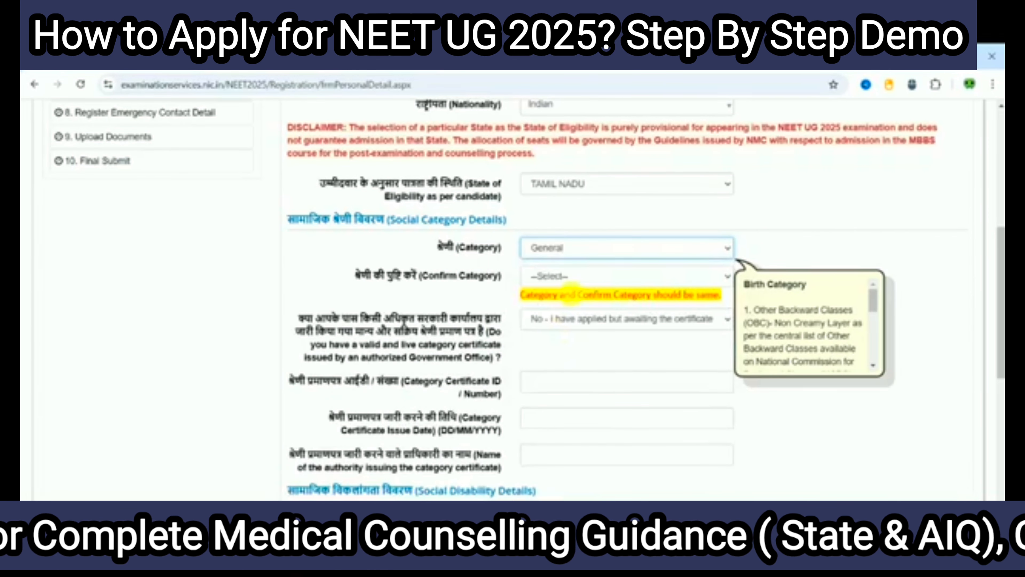
left_click(573, 279)
left_click(581, 282)
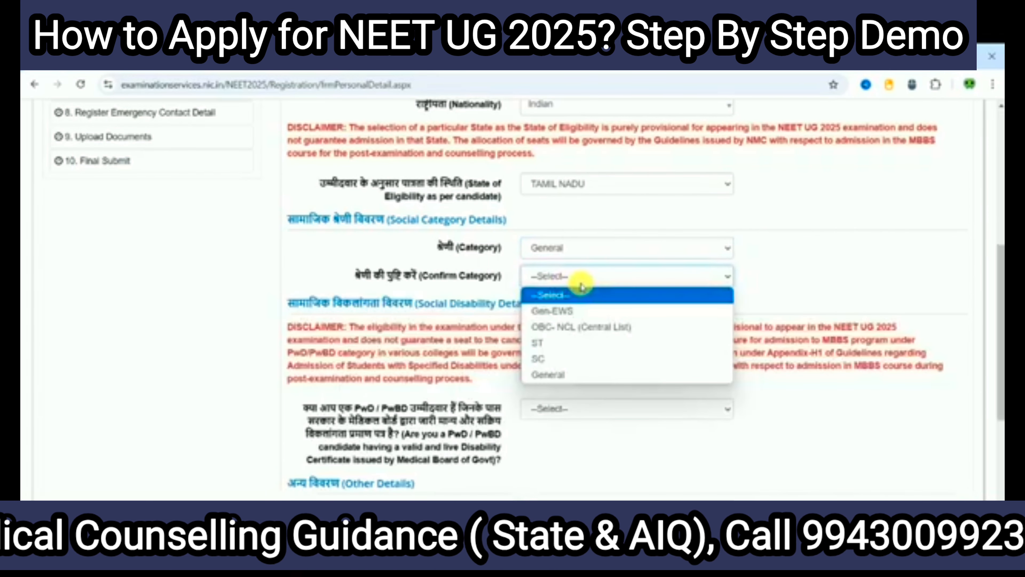
left_click(584, 374)
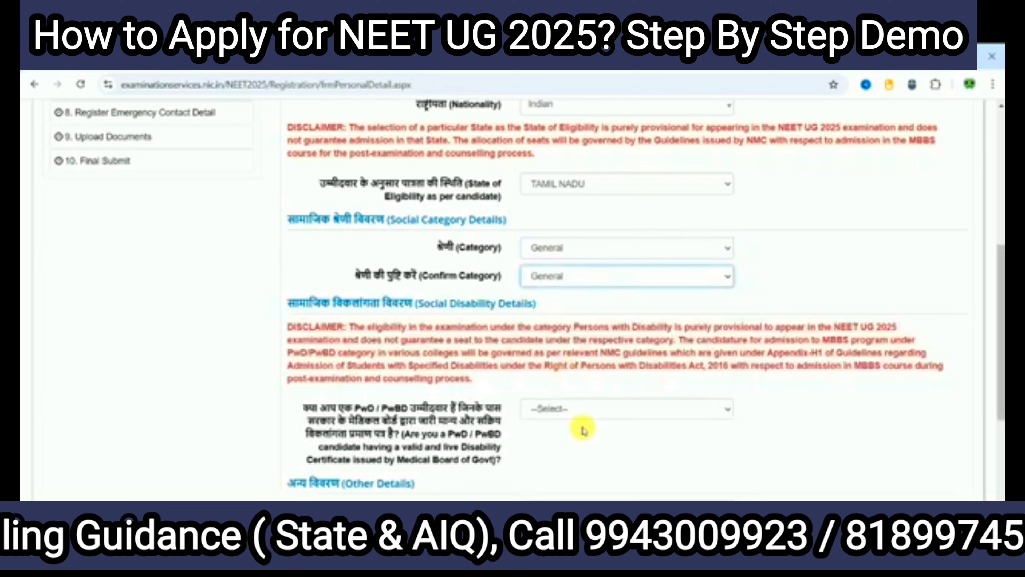
left_click(586, 443)
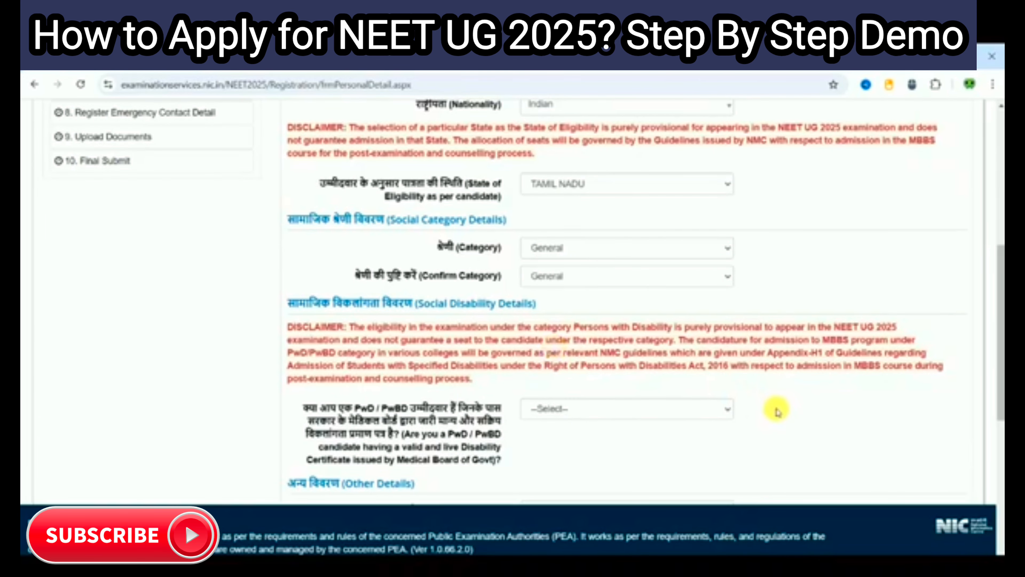
- Answer No for PwD / PwBD and Diabetic, and set Place of Residence to Rural
scroll(778, 411, "down", 5)
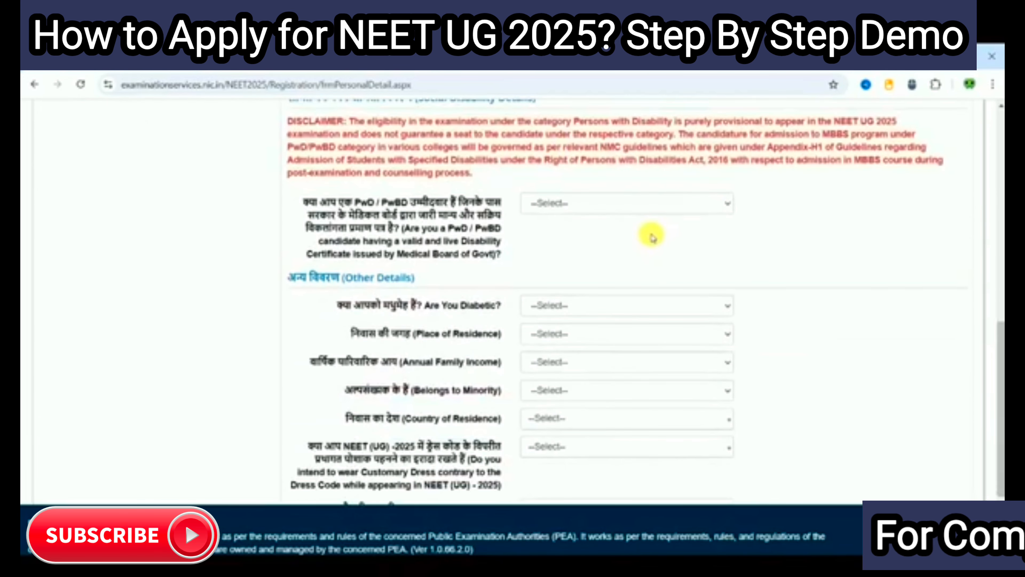
left_click(621, 205)
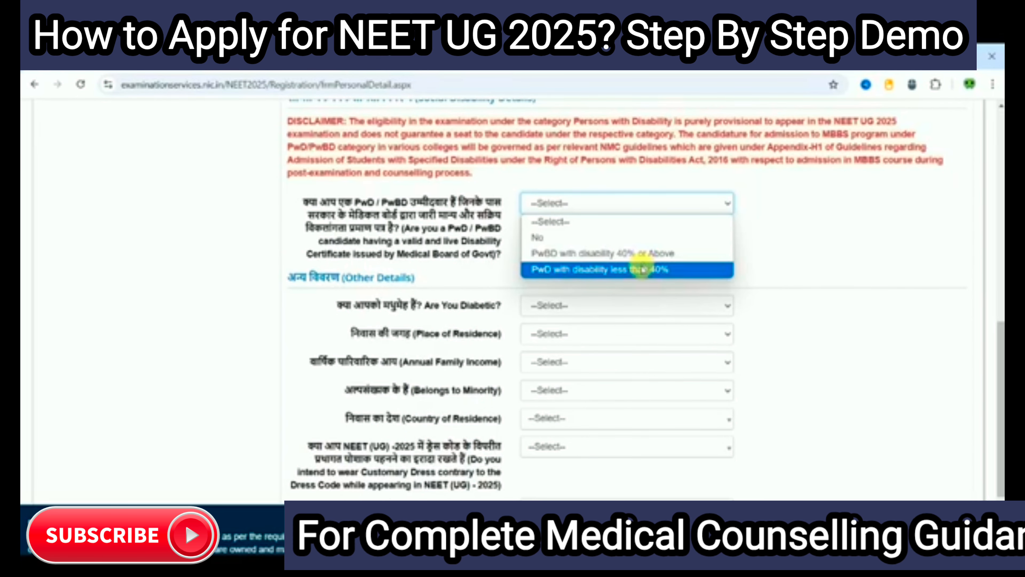
left_click(561, 236)
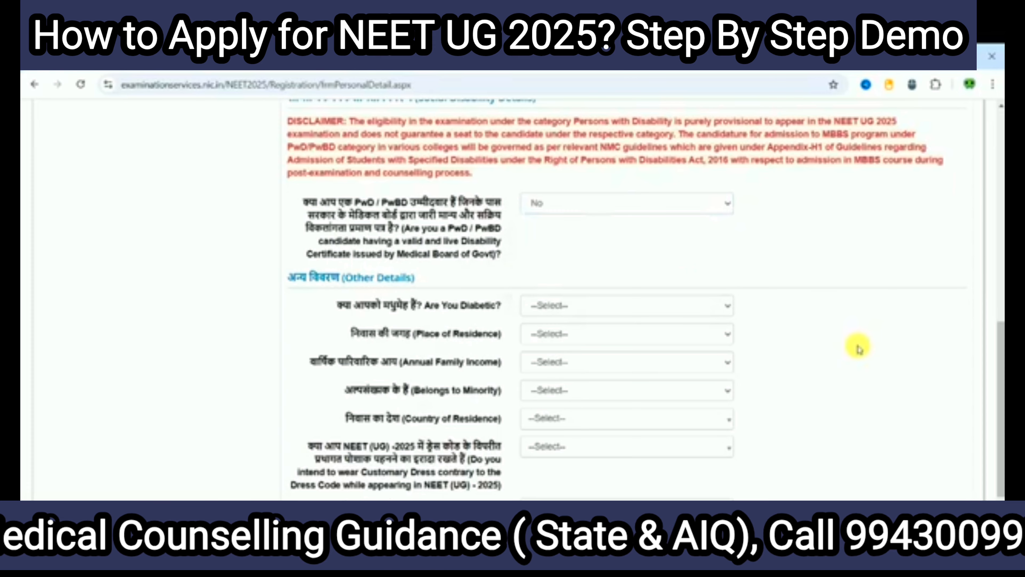
scroll(858, 348, "down", 2)
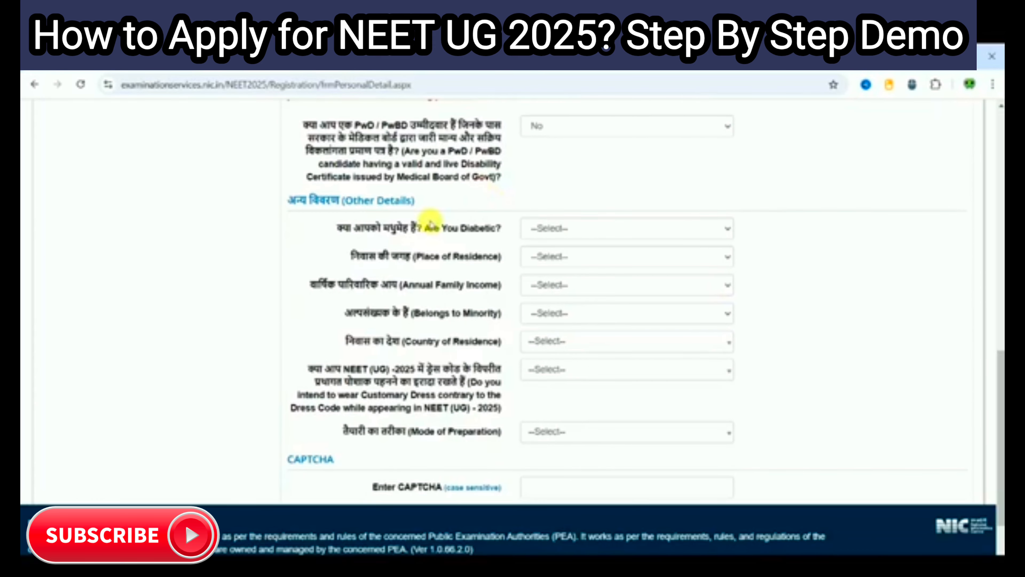
left_click(560, 228)
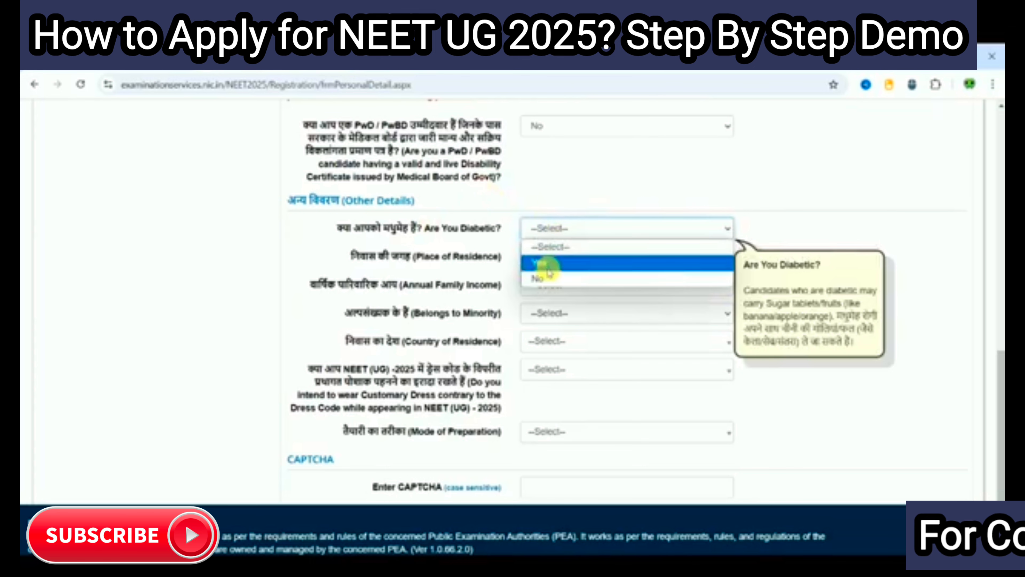
left_click(547, 279)
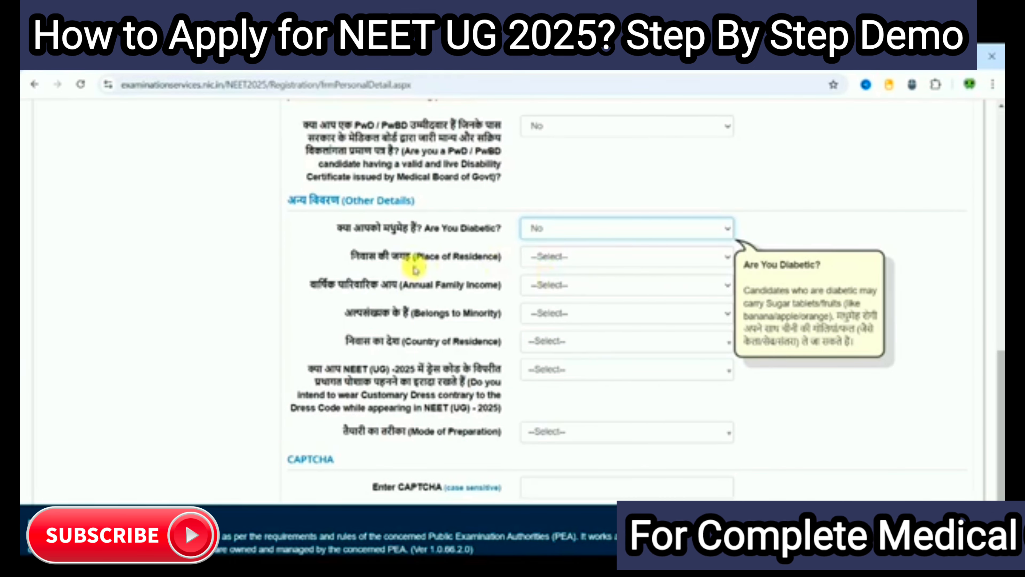
left_click(550, 257)
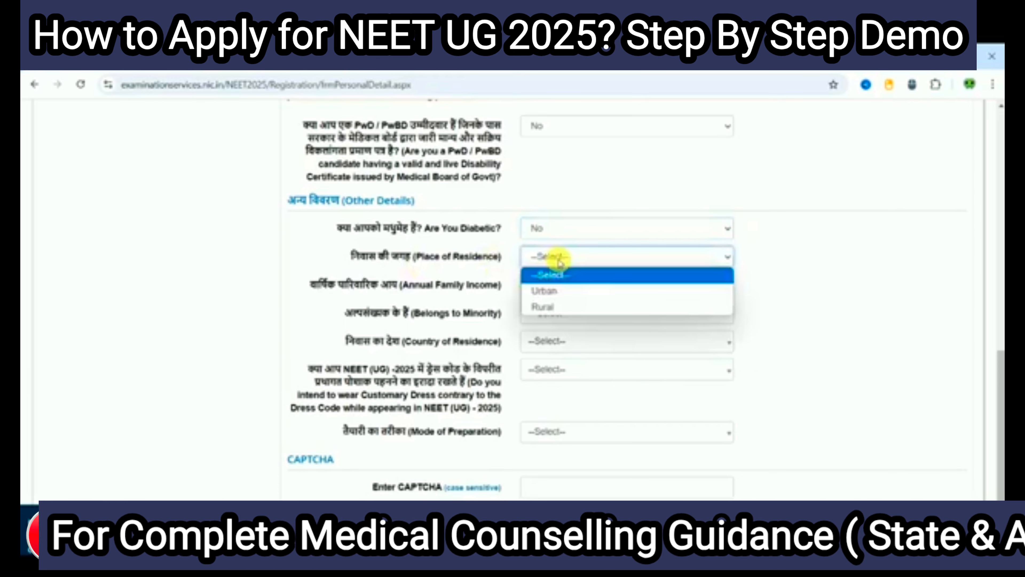
left_click(543, 306)
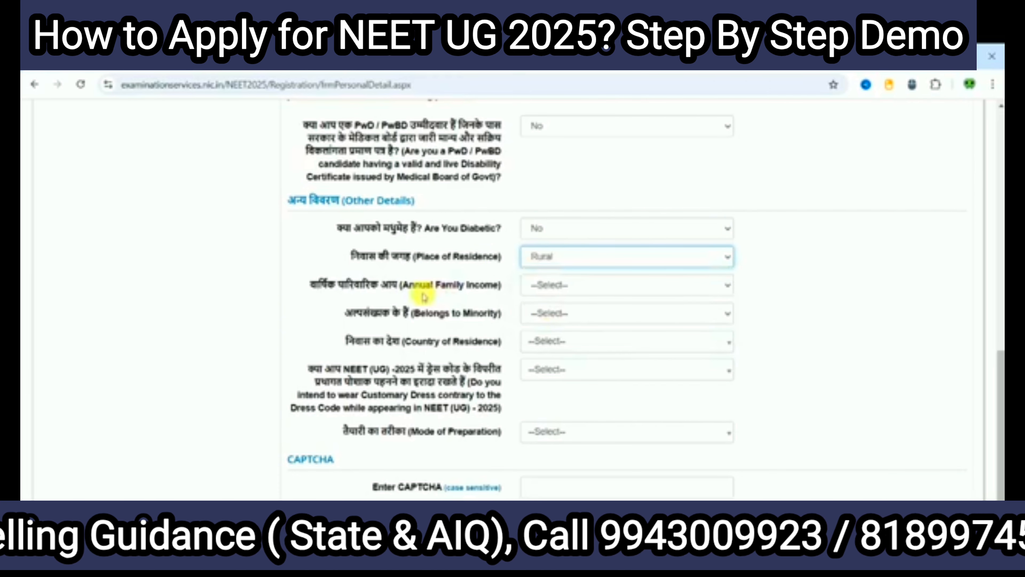
- Set Annual Family Income to UPTO 100000 and Belongs to Minority to No
left_click(565, 285)
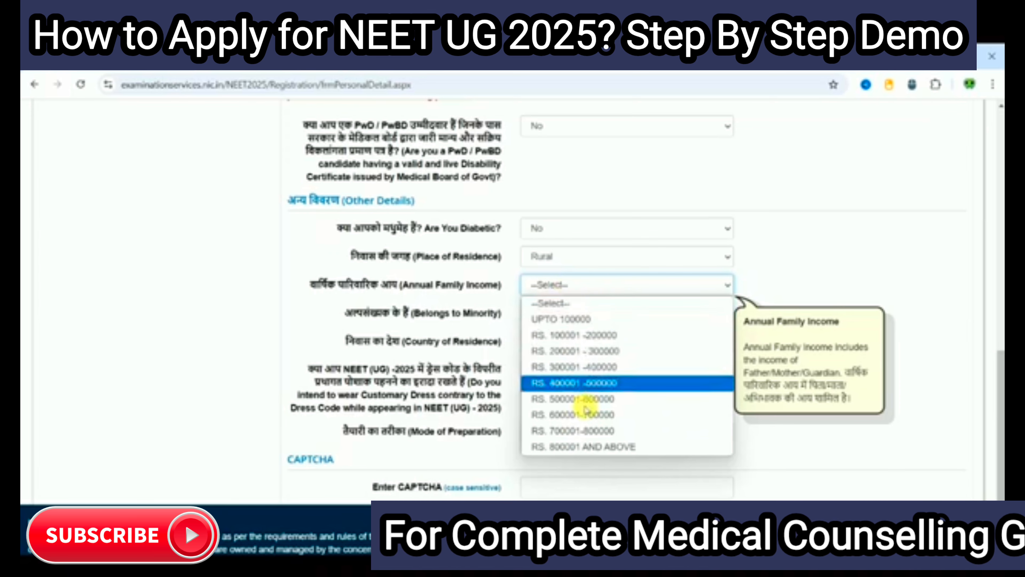
left_click(590, 321)
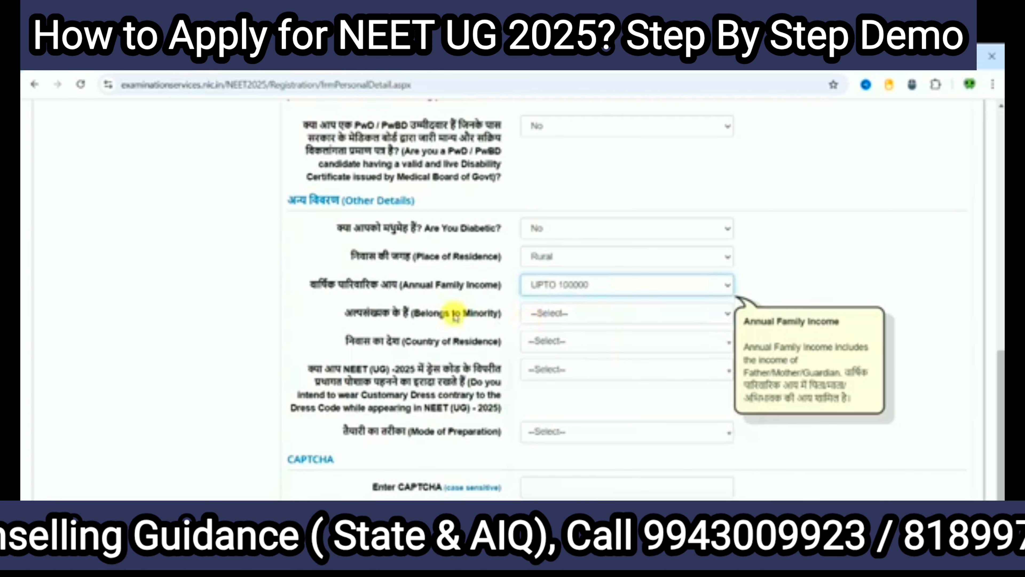
left_click(568, 315)
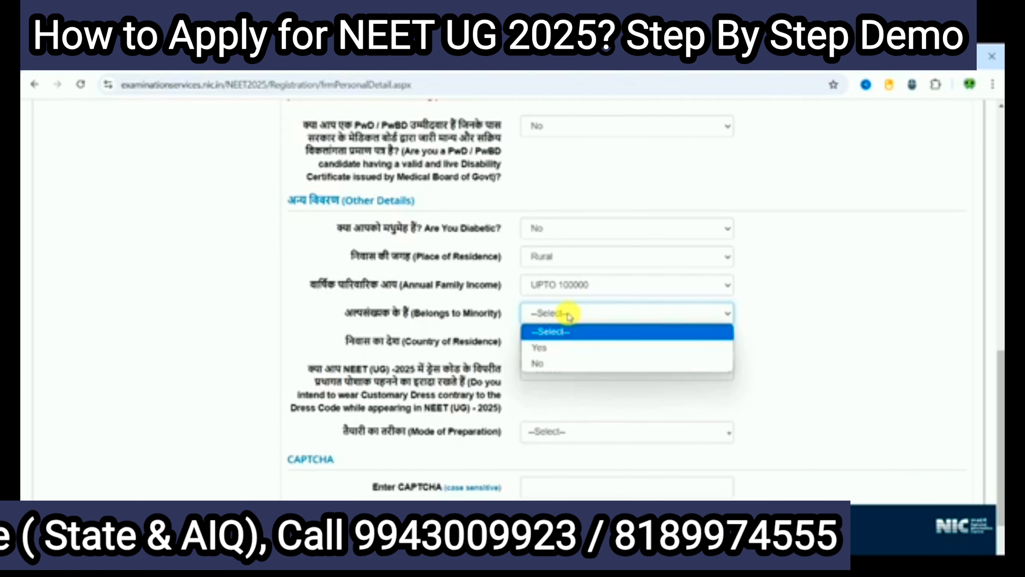
left_click(558, 347)
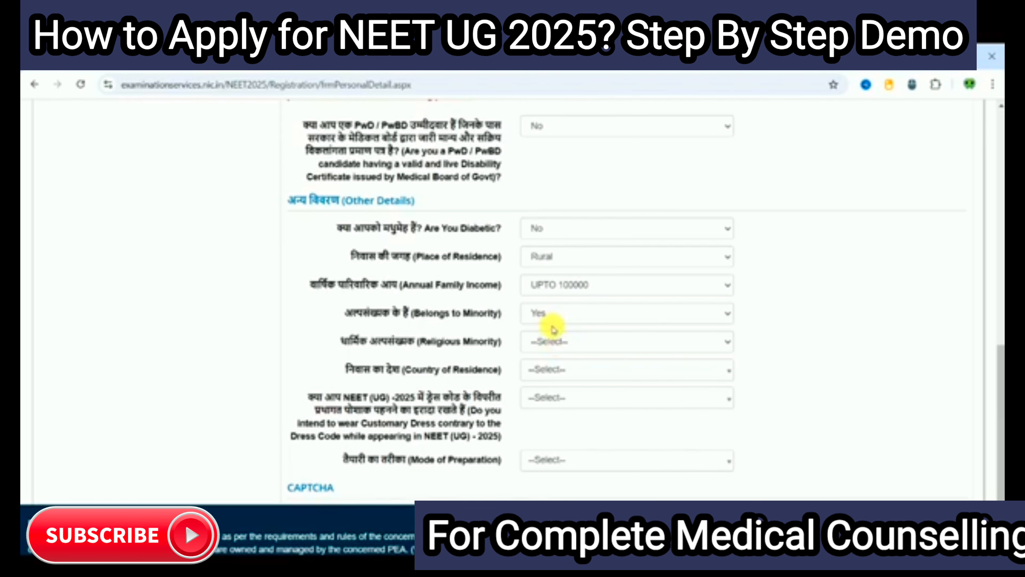
left_click(546, 343)
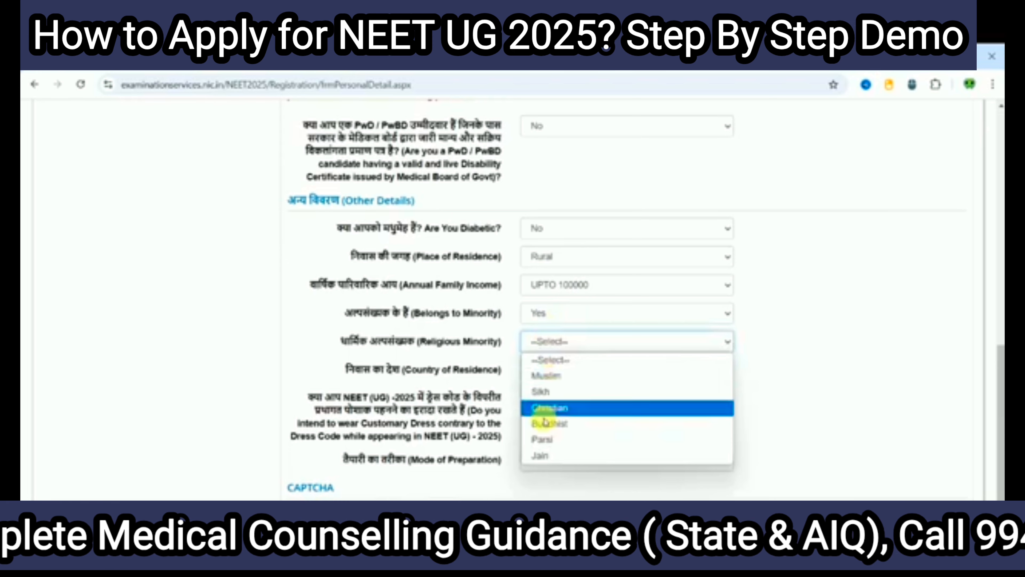
left_click(577, 319)
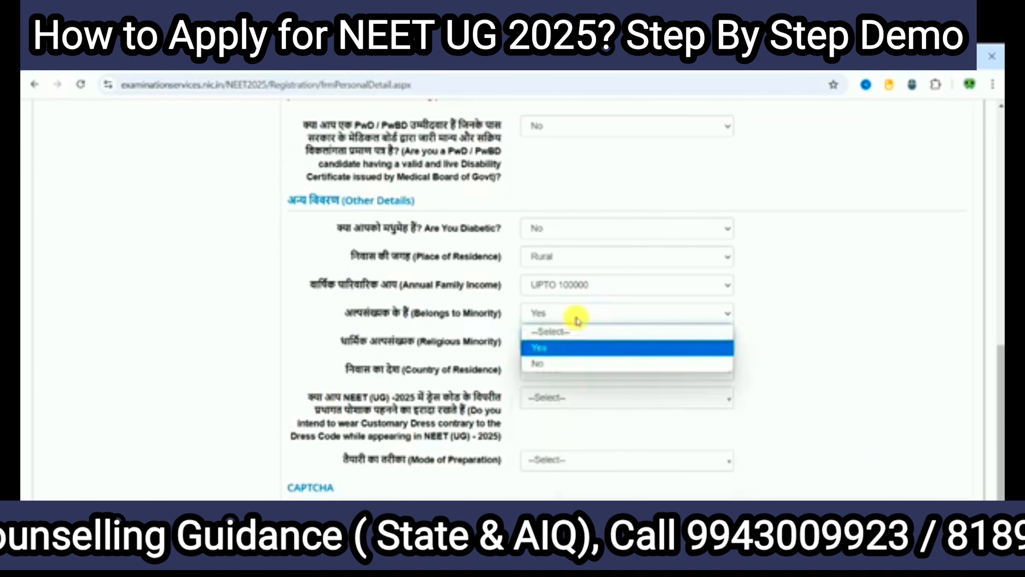
left_click(551, 363)
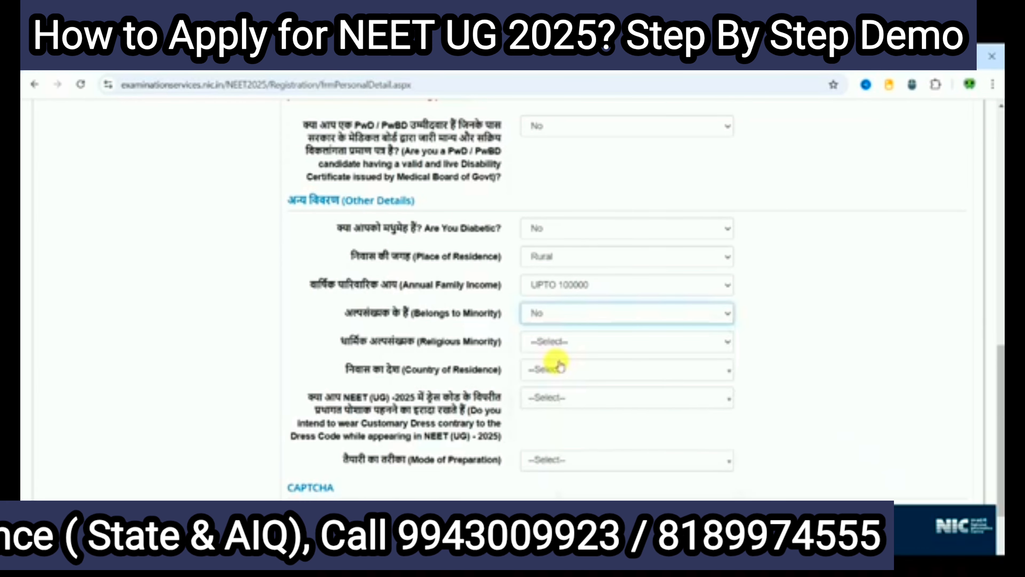
left_click(556, 340)
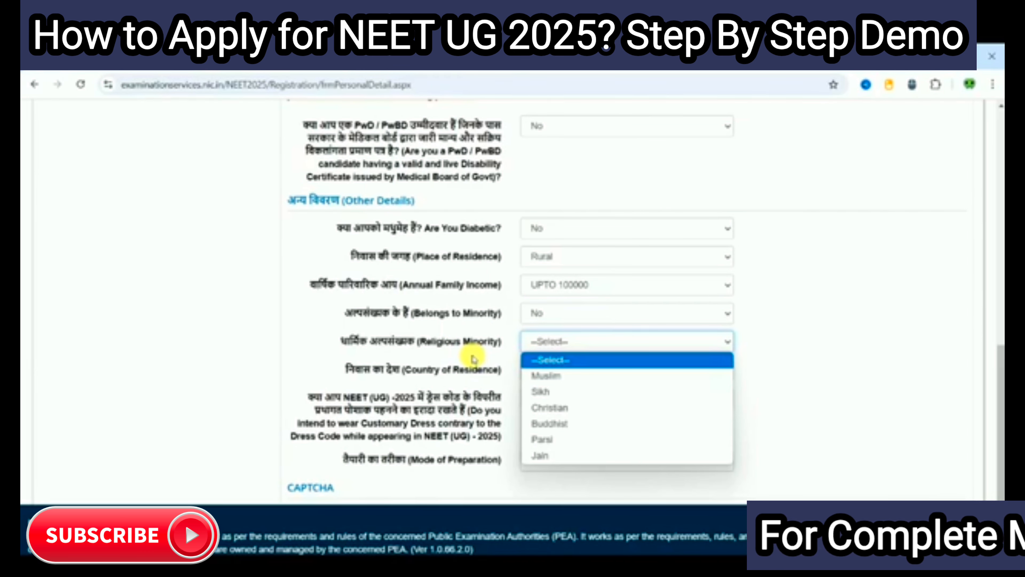
left_click(884, 411)
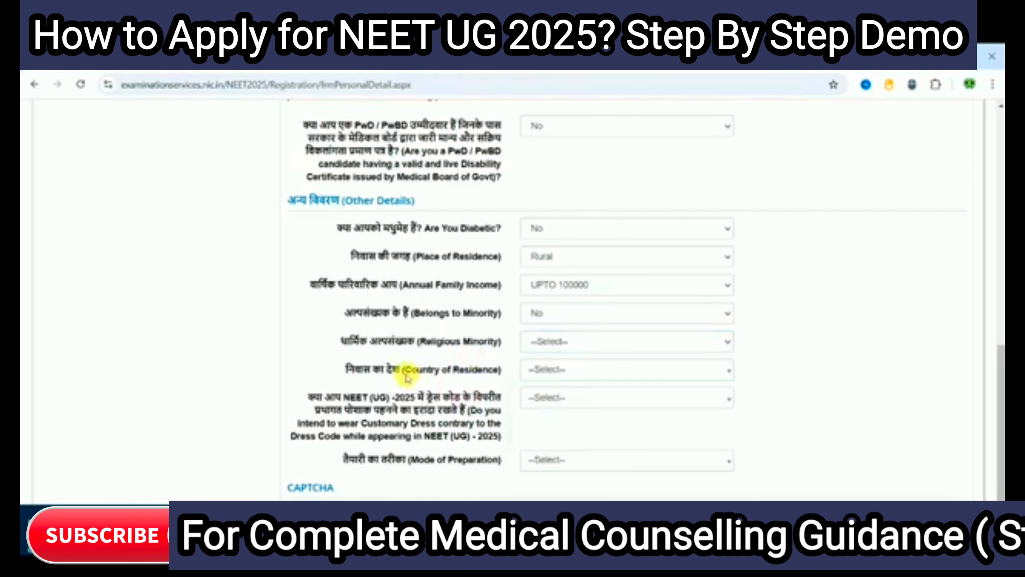
- Set Country of Residence to India
left_click(550, 372)
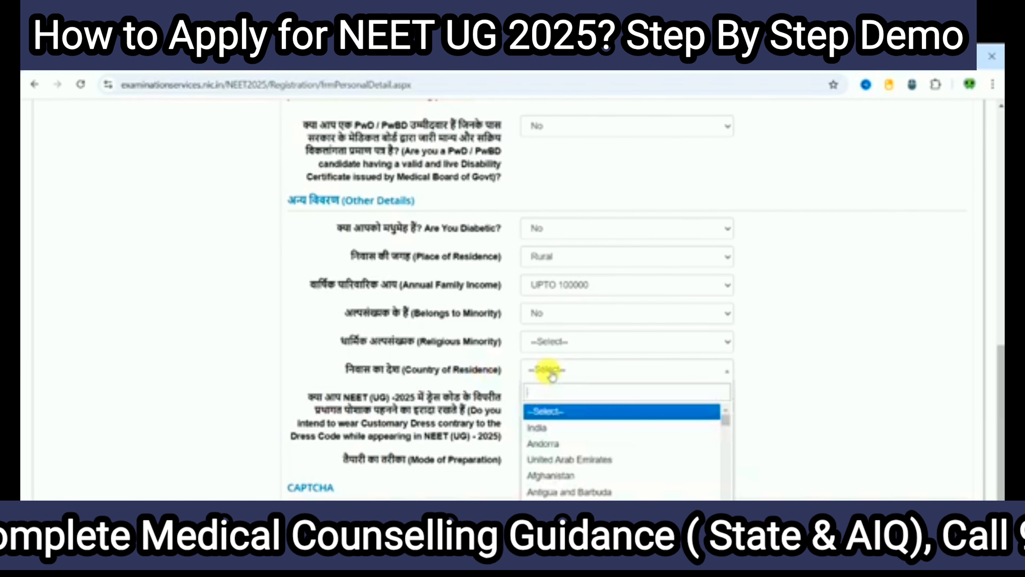
left_click(545, 371)
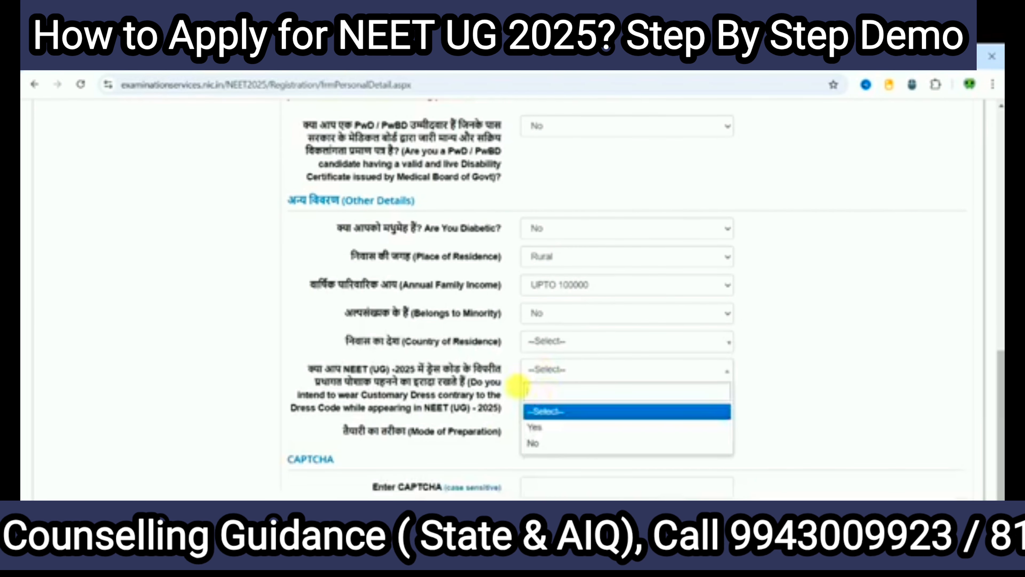
left_click(568, 341)
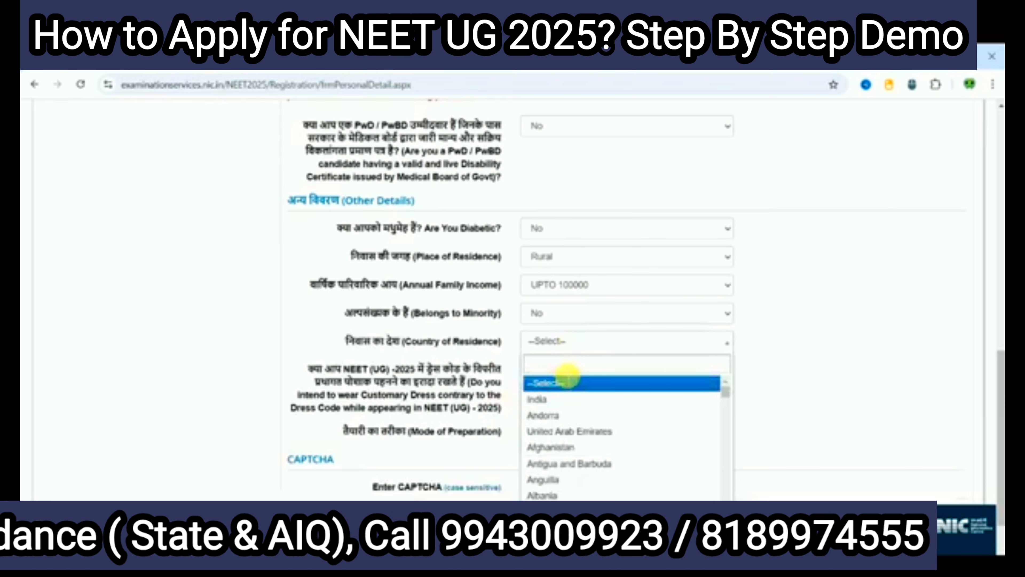
left_click(557, 400)
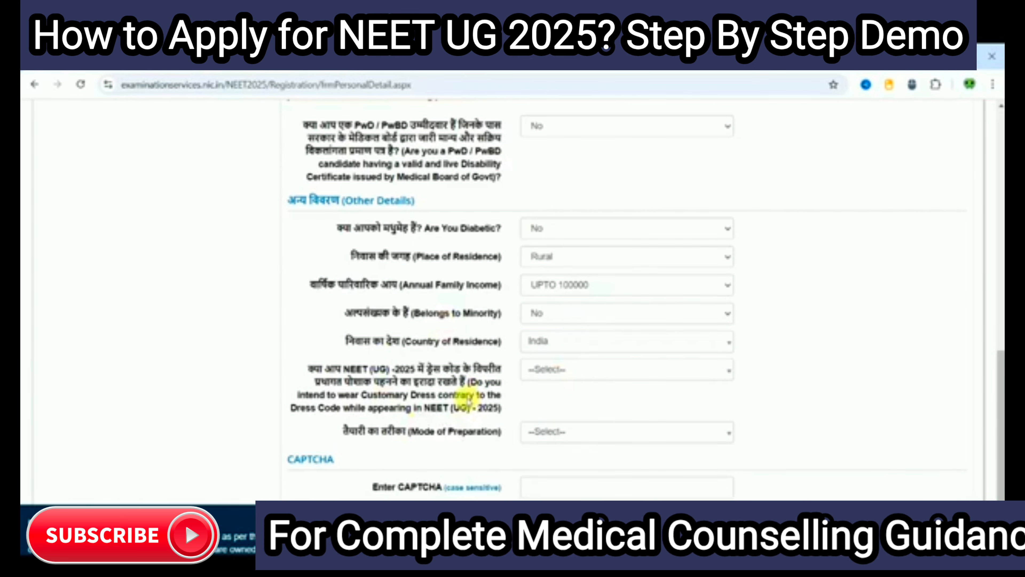
- Answer No to the customary dress question after briefly choosing Yes
left_click(565, 371)
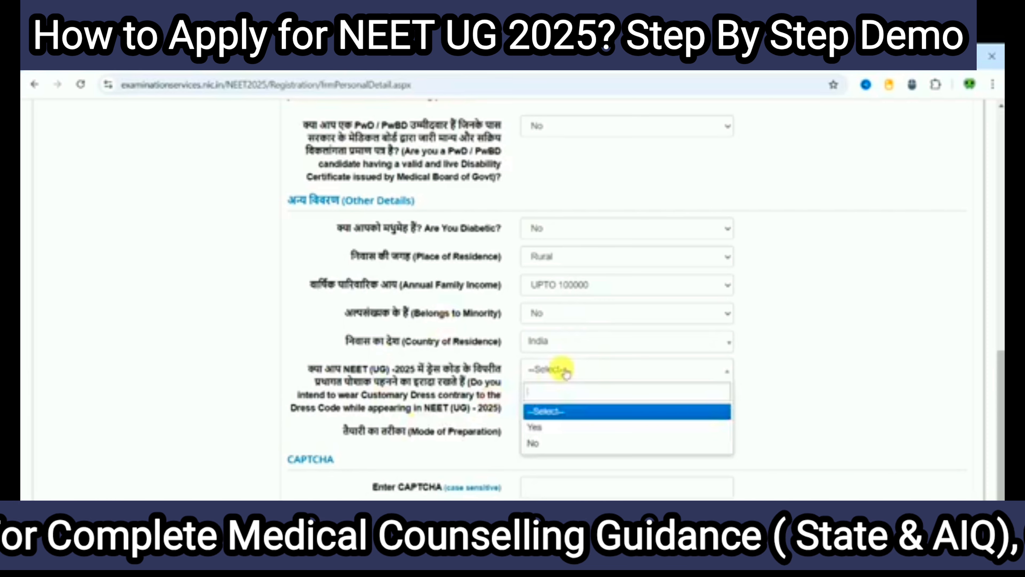
left_click(813, 401)
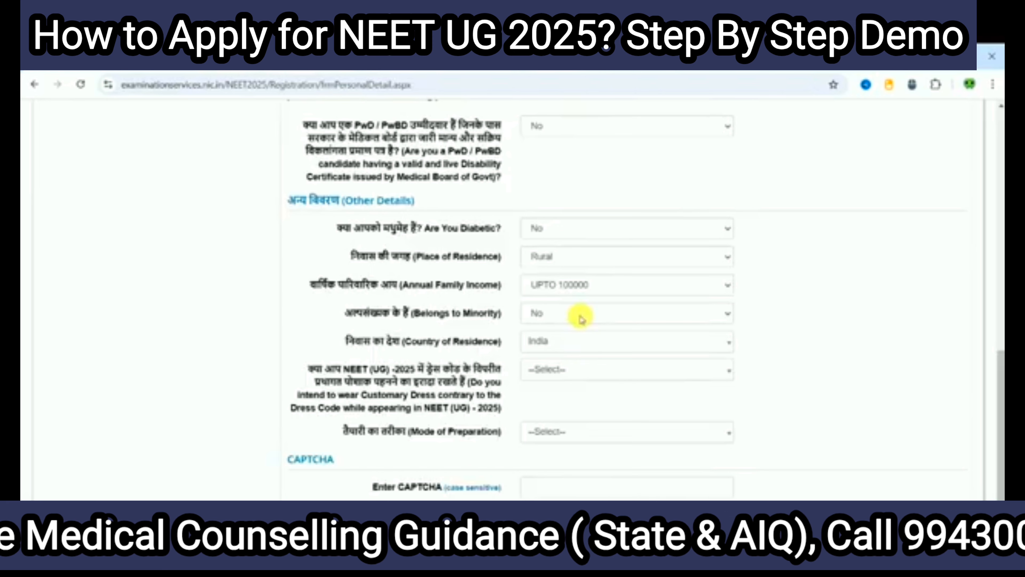
left_click(542, 381)
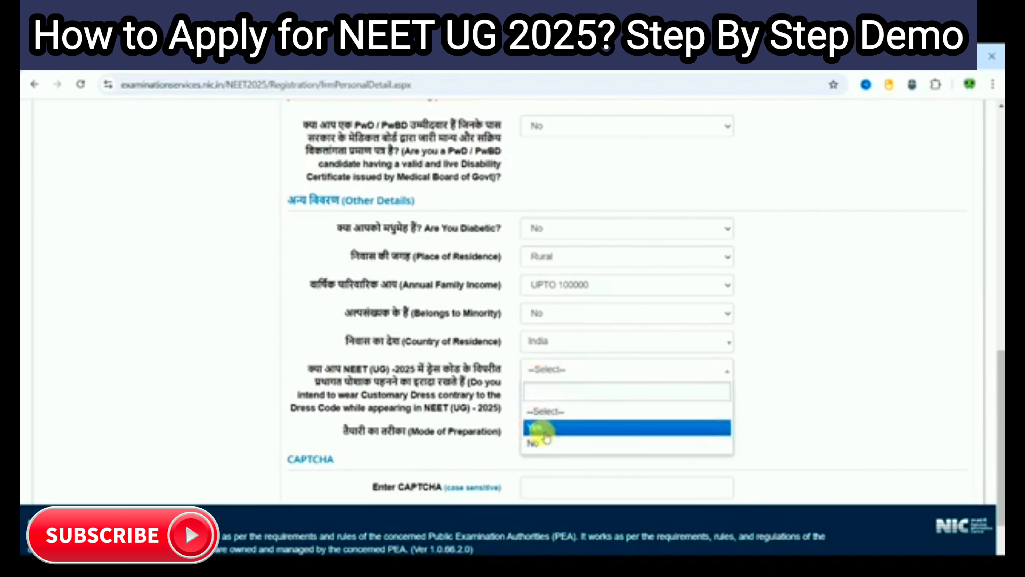
left_click(538, 427)
left_click(564, 378)
left_click(564, 378)
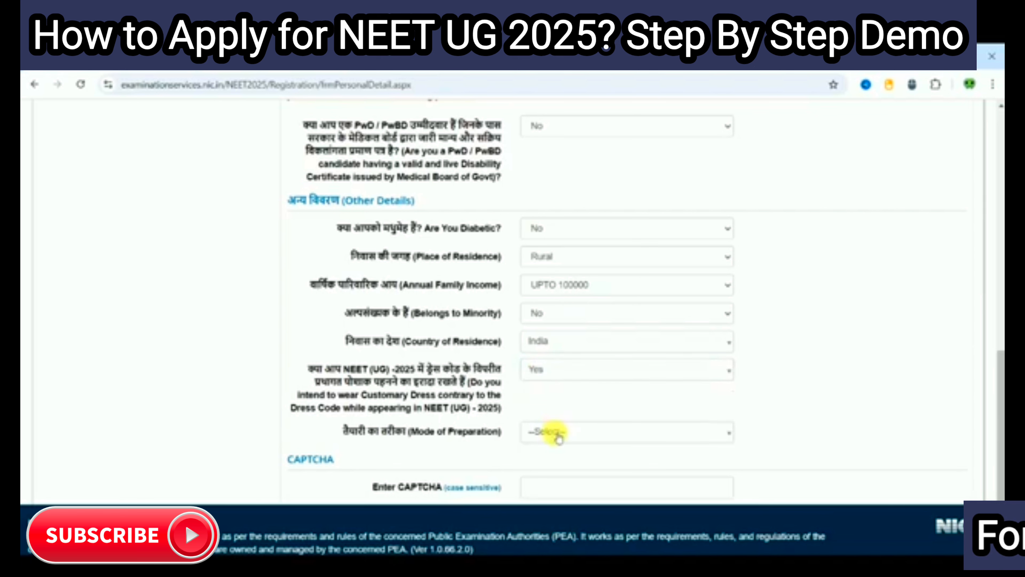
left_click(559, 379)
left_click(556, 443)
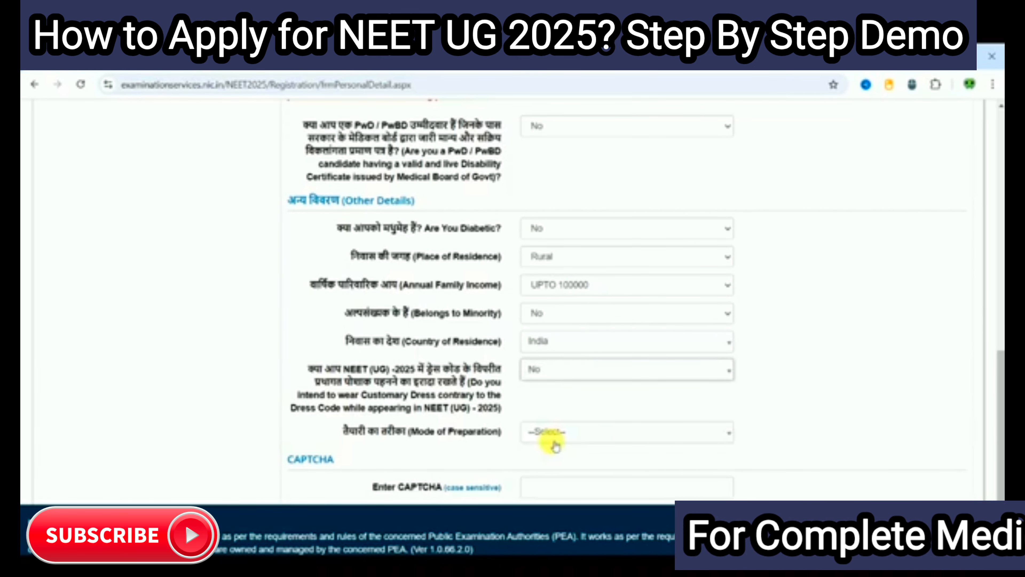
left_click(450, 446)
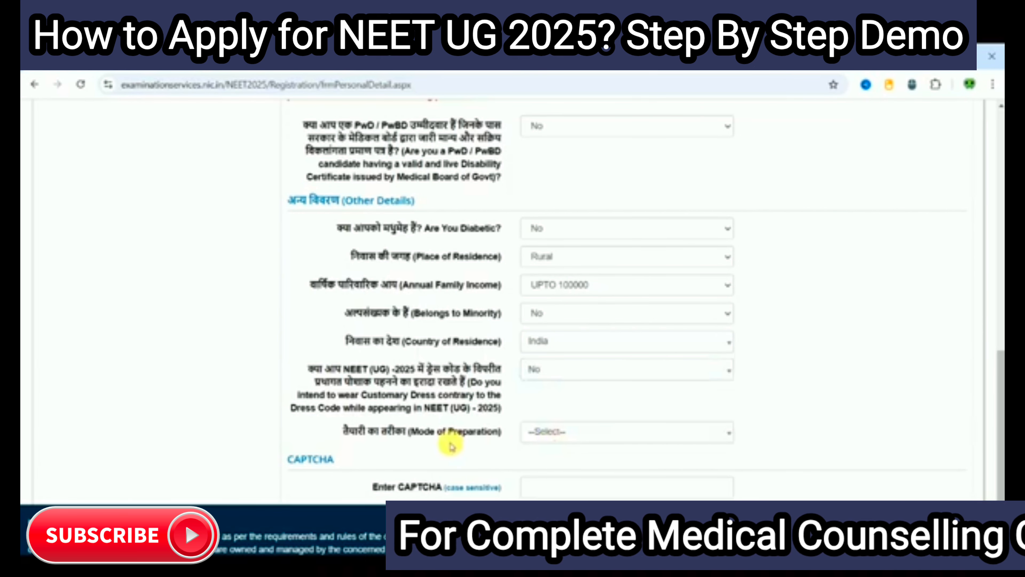
left_click(556, 433)
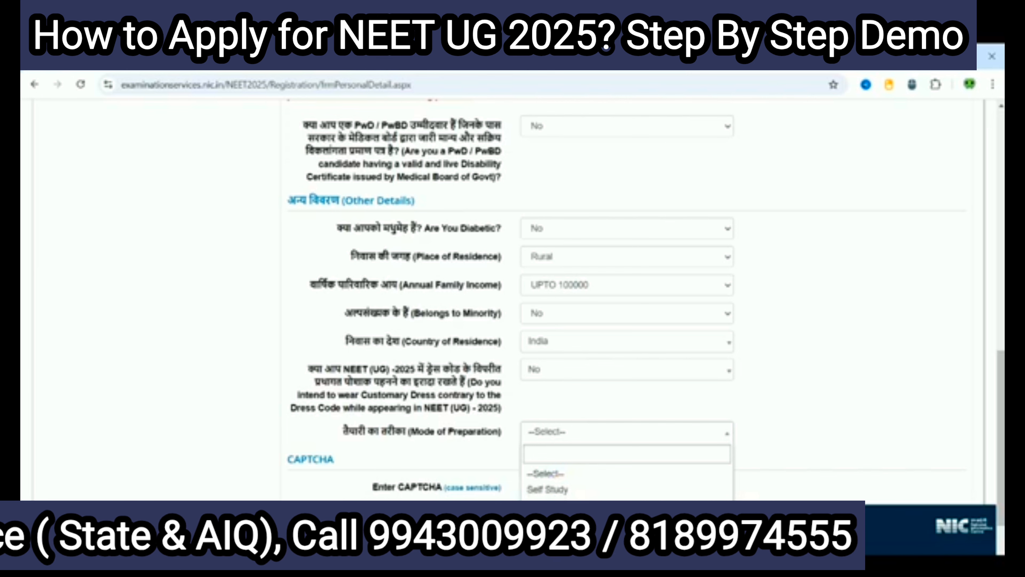
- Set Mode of Preparation to Self Study after trying Individual Tuition and Online Coaching
left_click(578, 489)
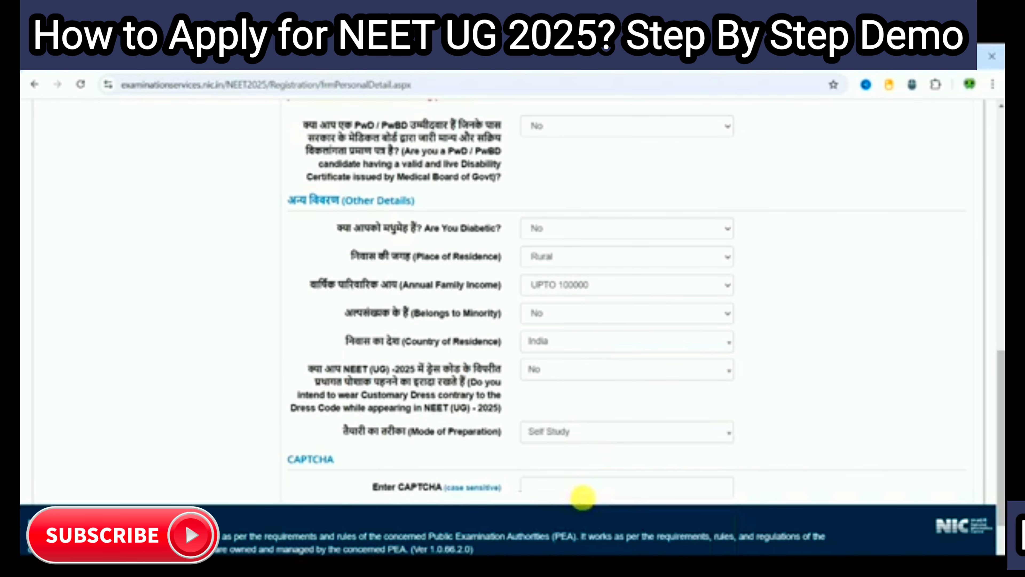
left_click(573, 431)
left_click(573, 505)
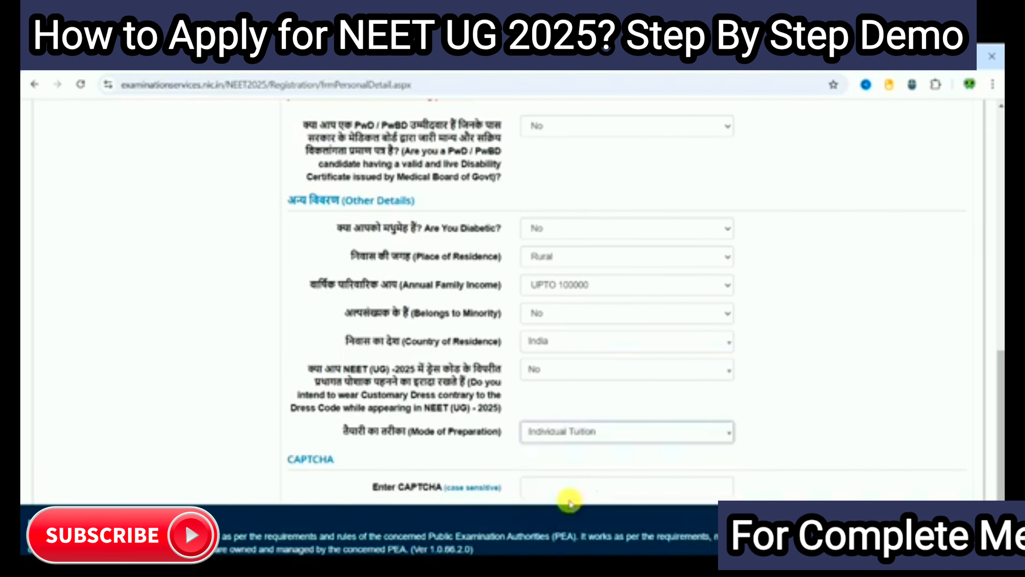
left_click(587, 432)
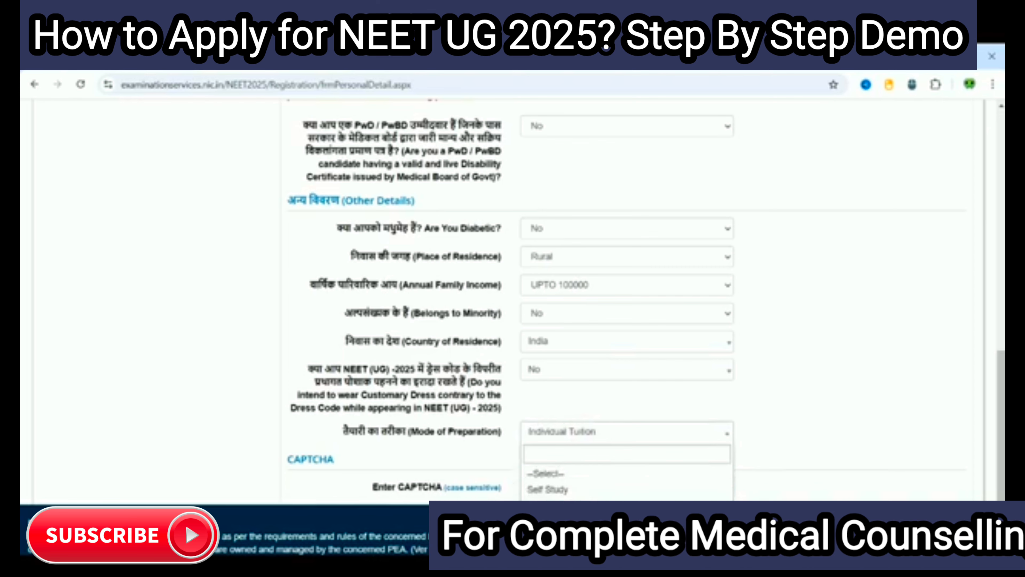
left_click(581, 522)
left_click(590, 431)
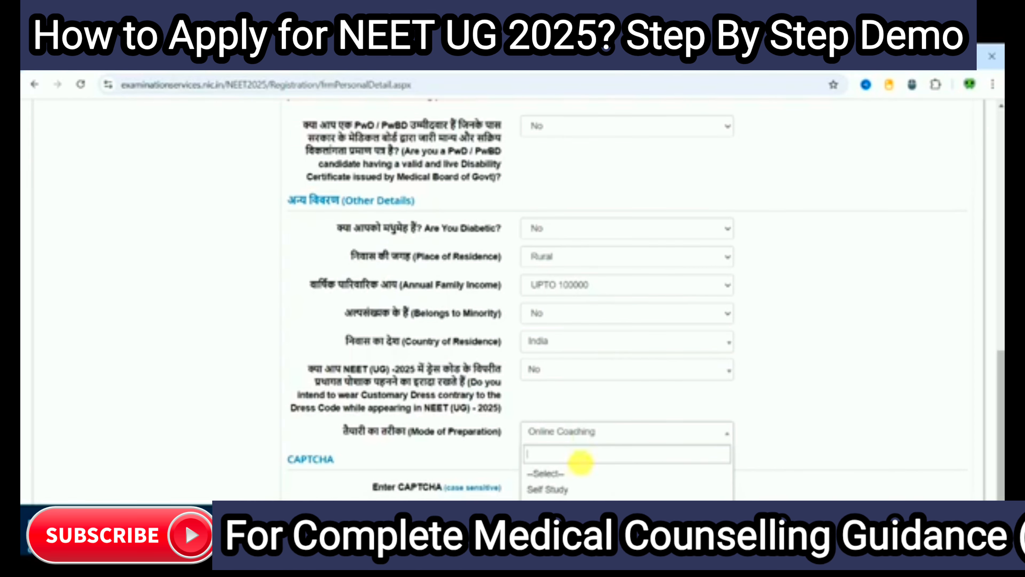
left_click(565, 489)
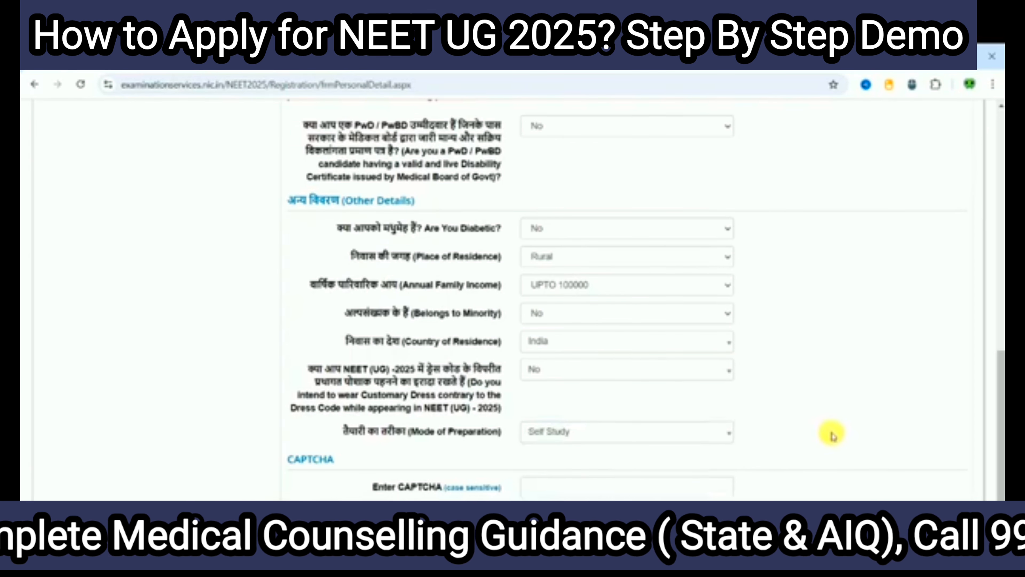
- Enter the CAPTCHA code to save the personal details
scroll(831, 432, "down", 2)
left_click(611, 404)
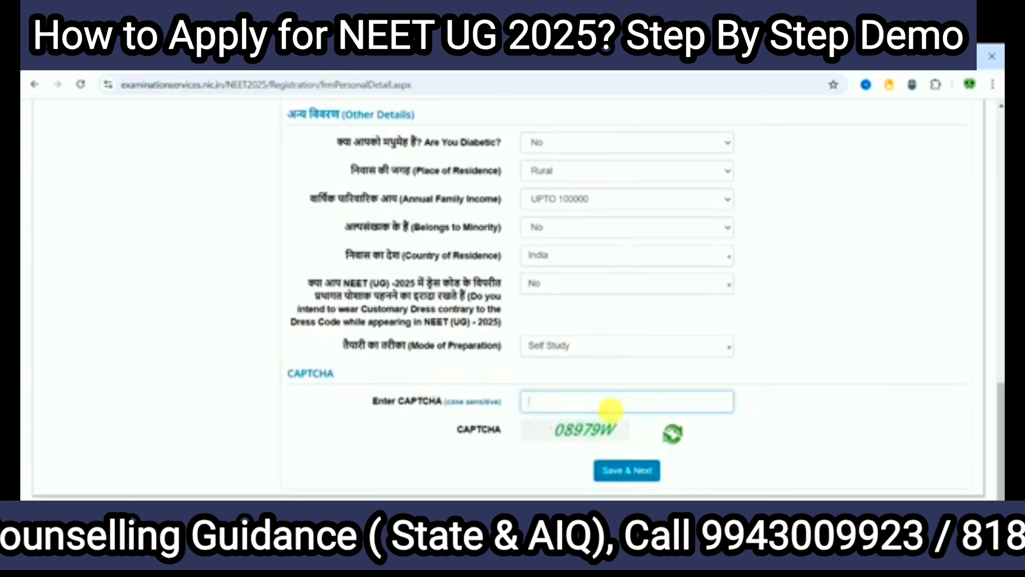
type("0897")
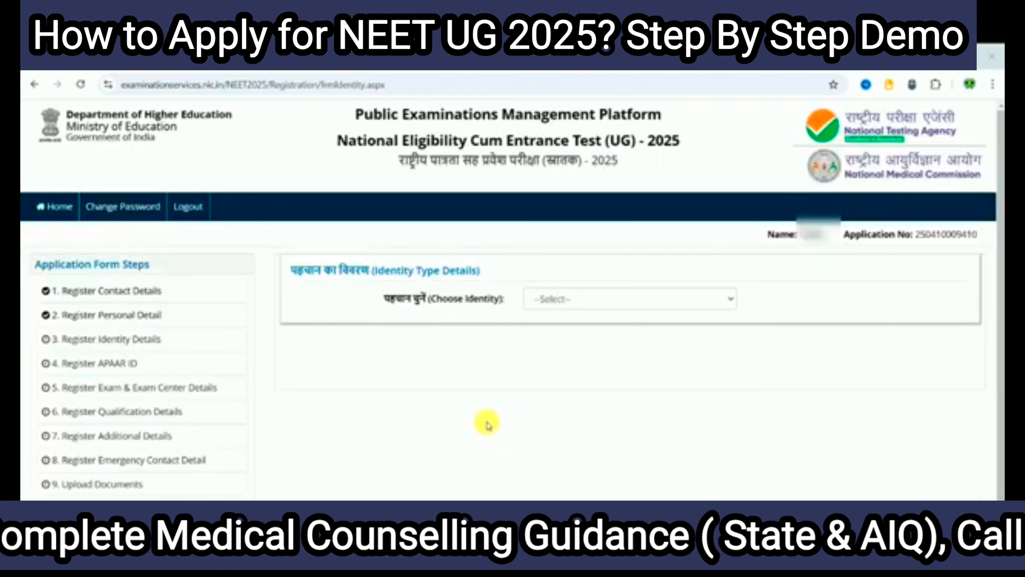
- Choose Aadhaar as the identity type and agree to share the Aadhaar number
left_click(592, 300)
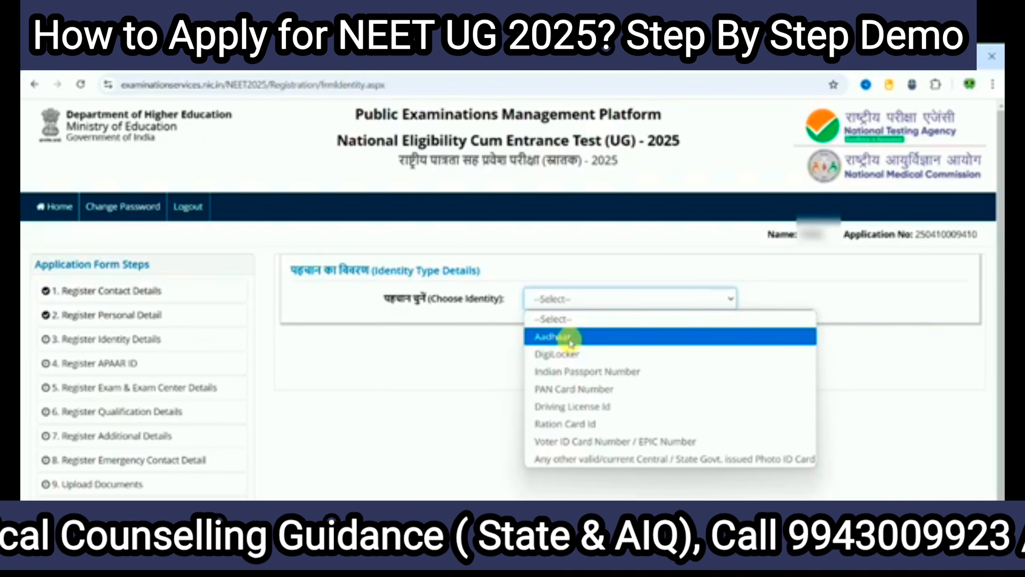
left_click(570, 339)
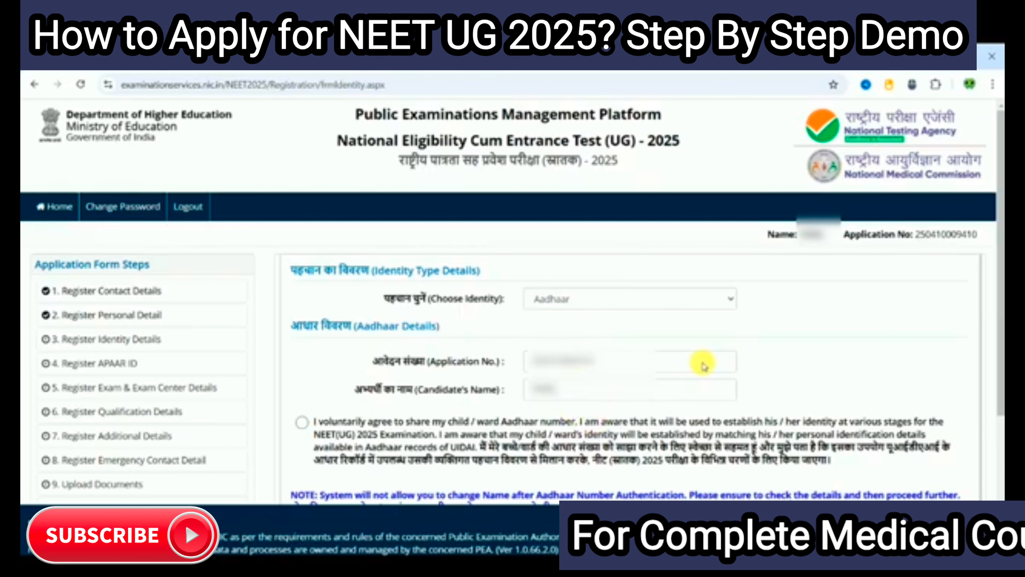
scroll(504, 339, "down", 3)
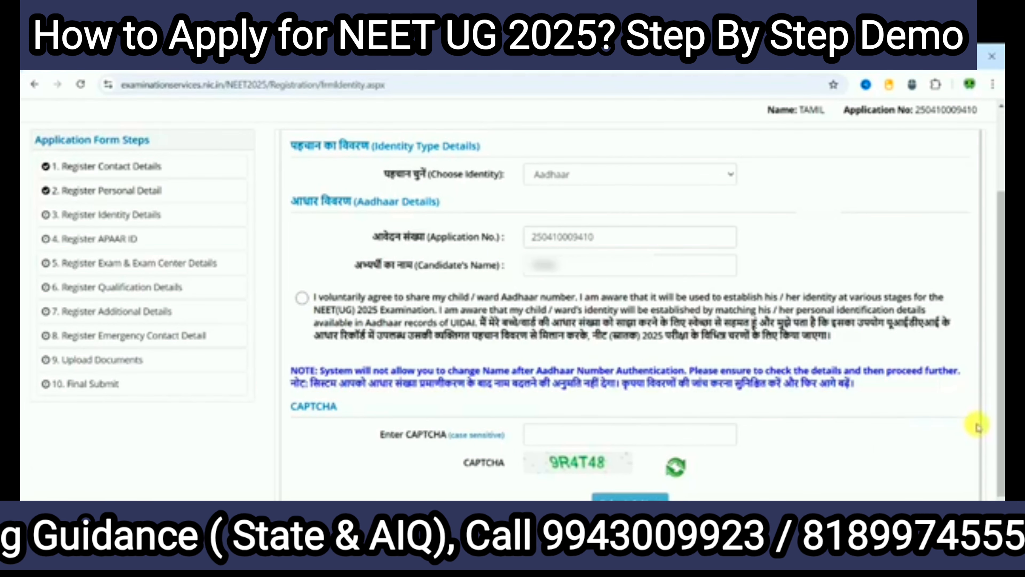
left_click_drag(1001, 458, 1000, 484)
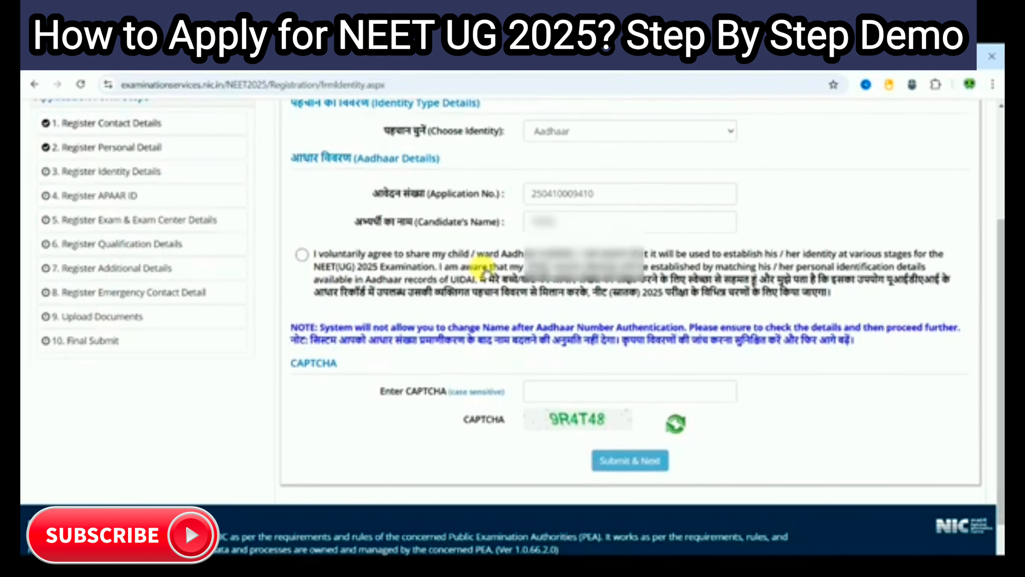
left_click(301, 255)
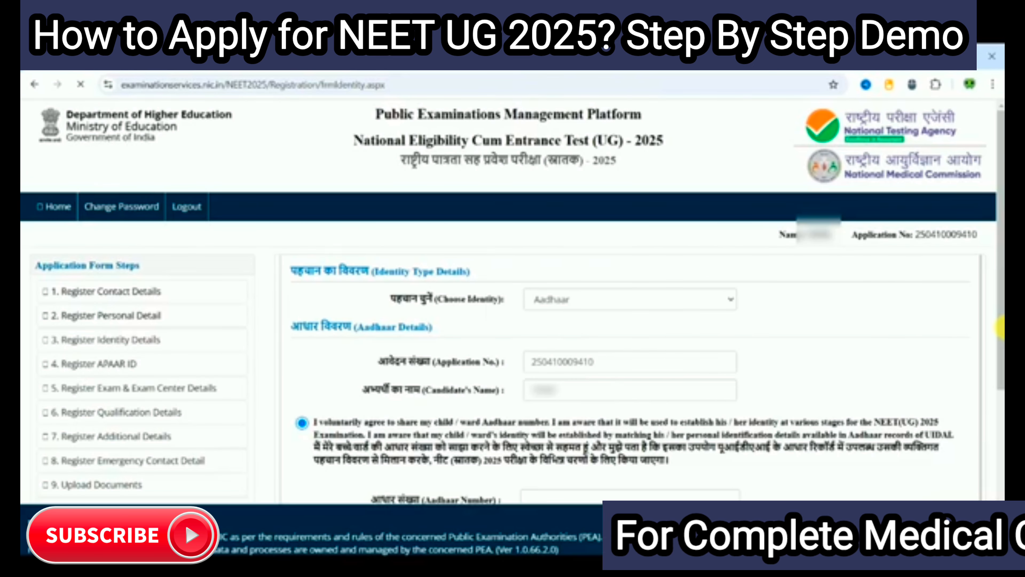
left_click_drag(1000, 340, 1001, 437)
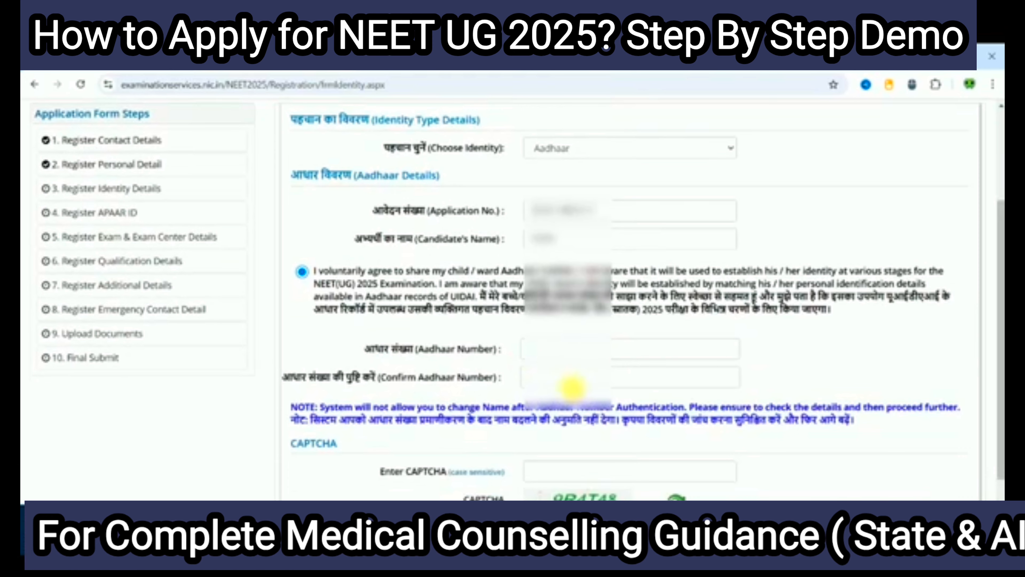
scroll(991, 450, "down", 1)
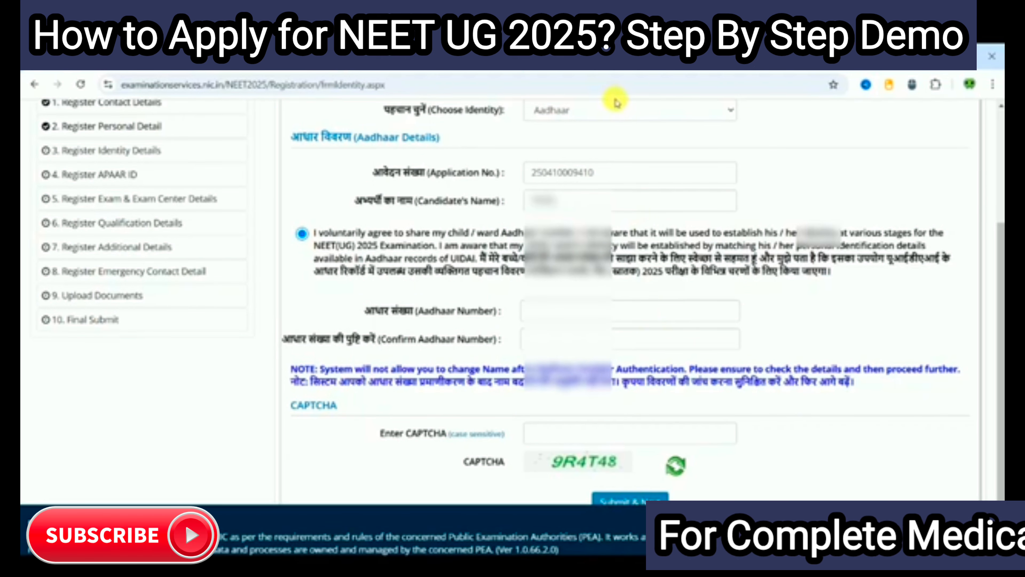
left_click(597, 115)
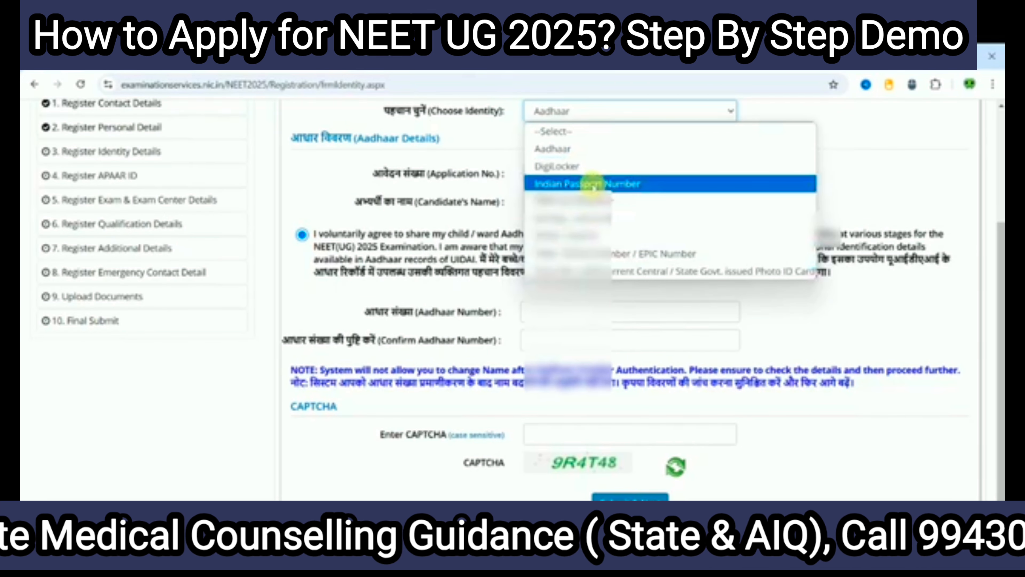
left_click(890, 489)
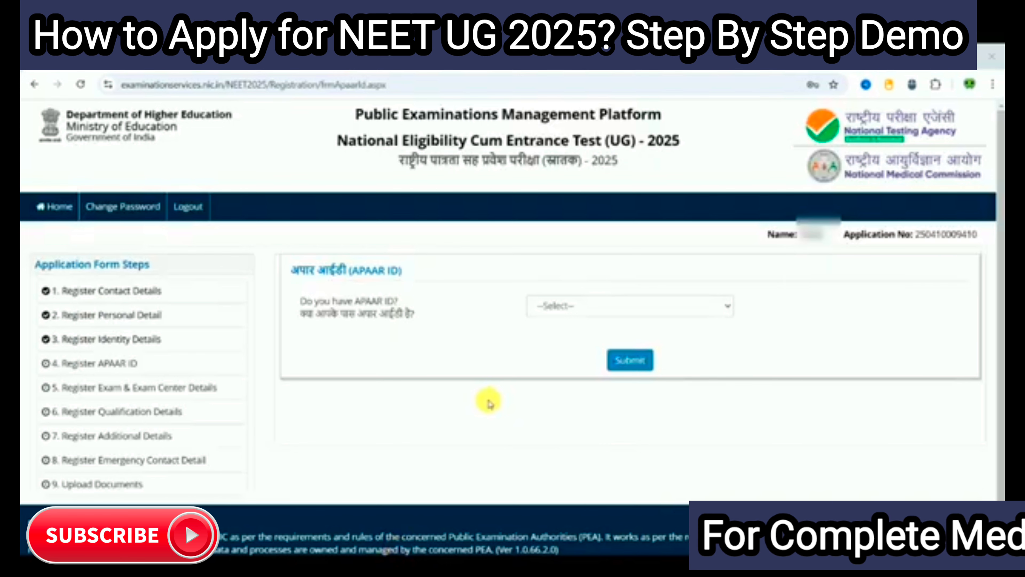
- Submit 'Do you have APAAR ID?' as No, correcting an initial Yes submission
left_click(619, 308)
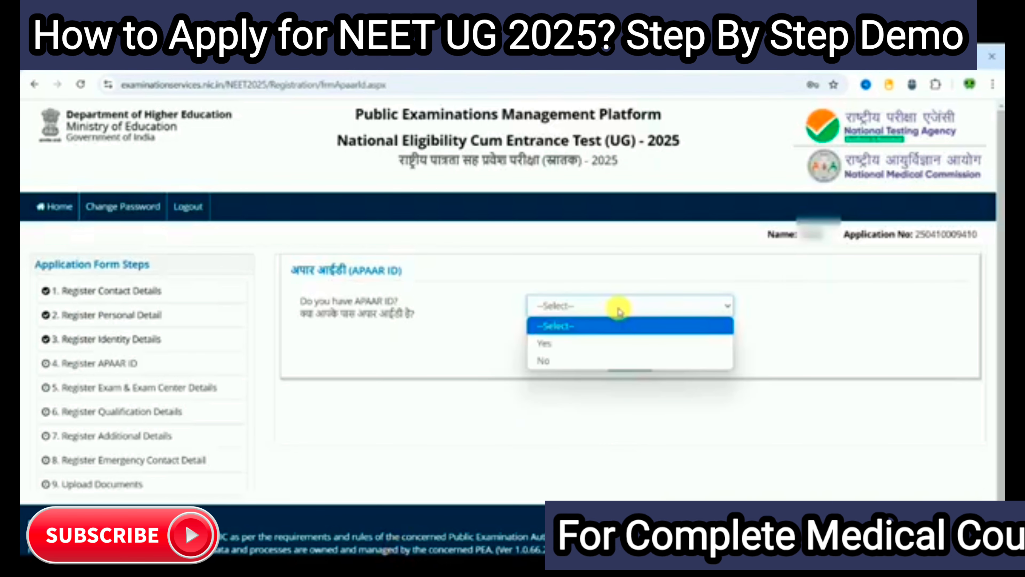
left_click(552, 344)
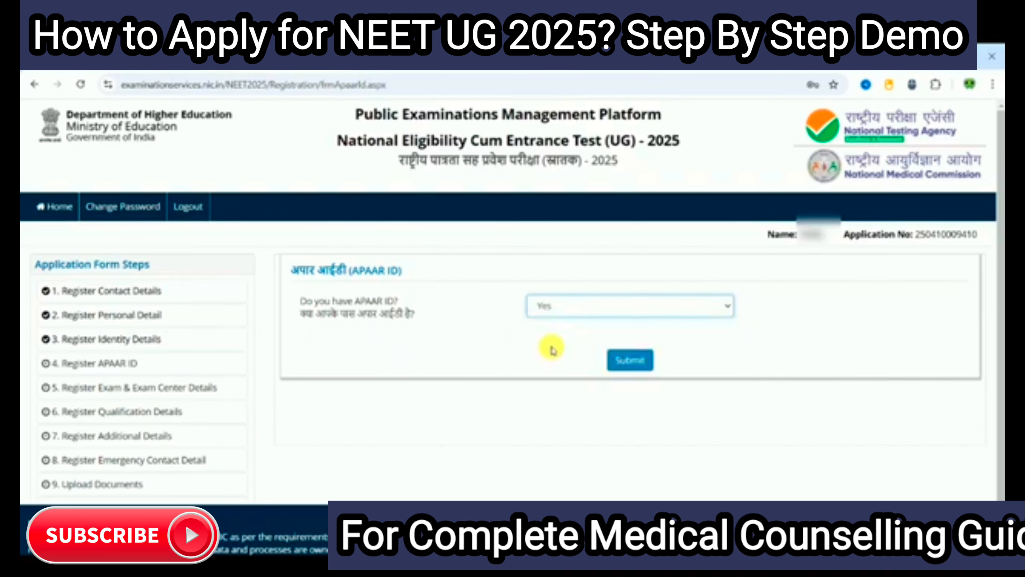
left_click(624, 363)
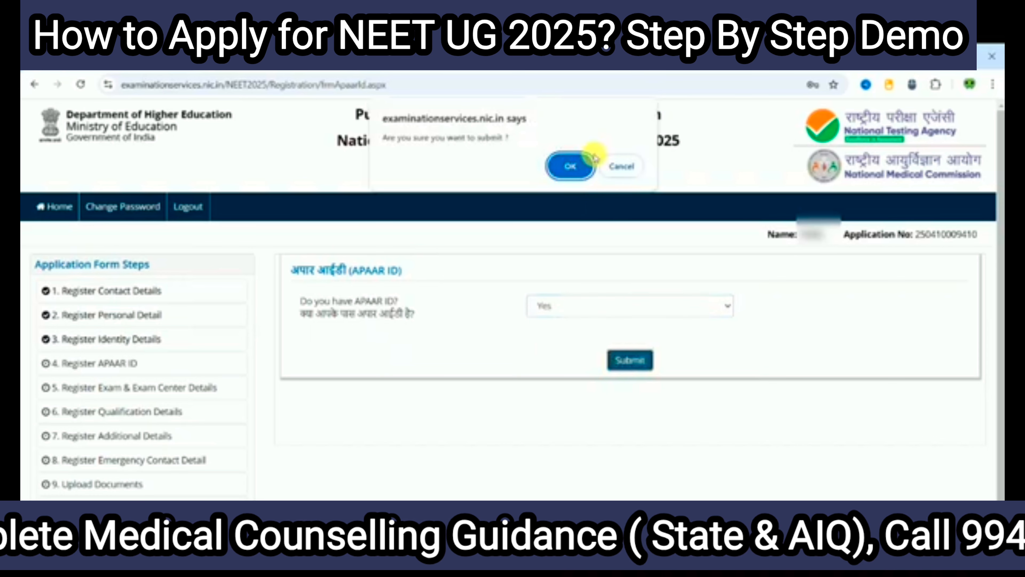
left_click(565, 167)
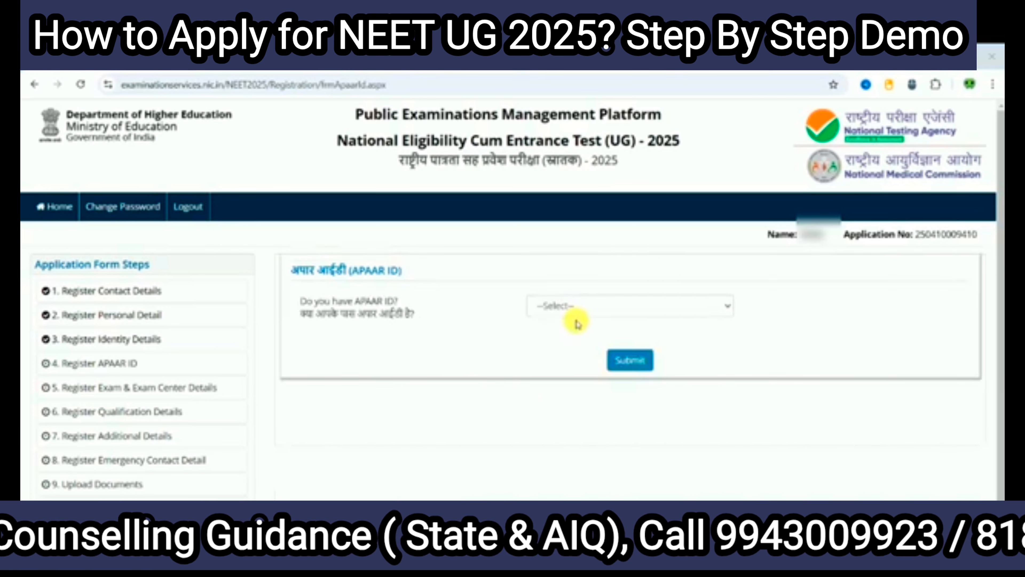
left_click(580, 310)
left_click(557, 360)
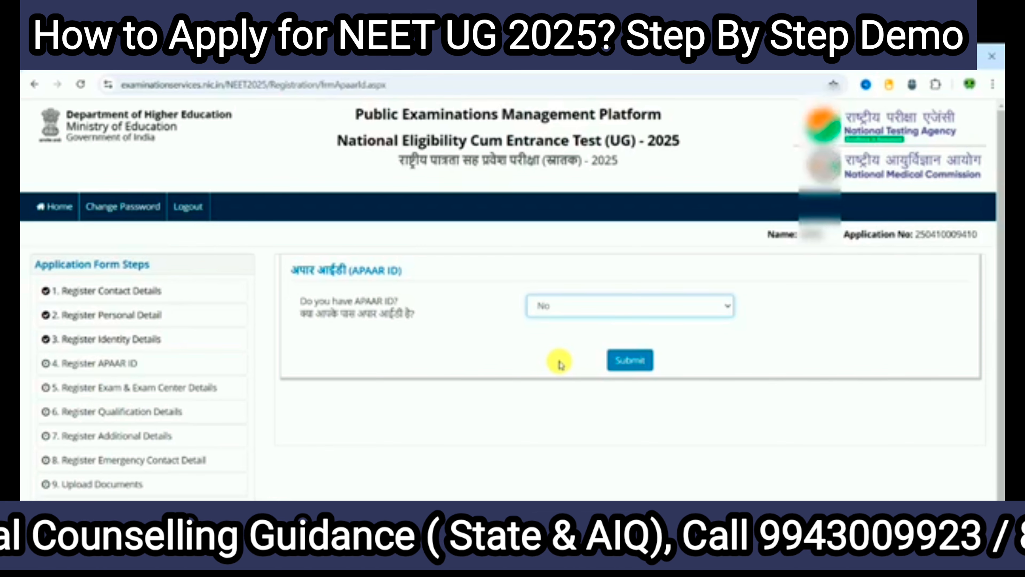
left_click(625, 361)
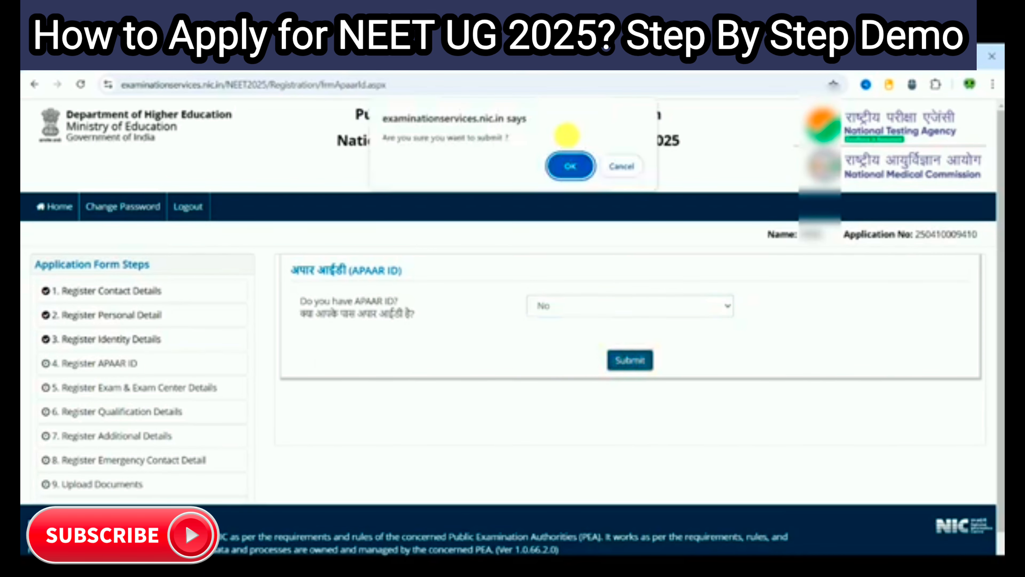
left_click(569, 162)
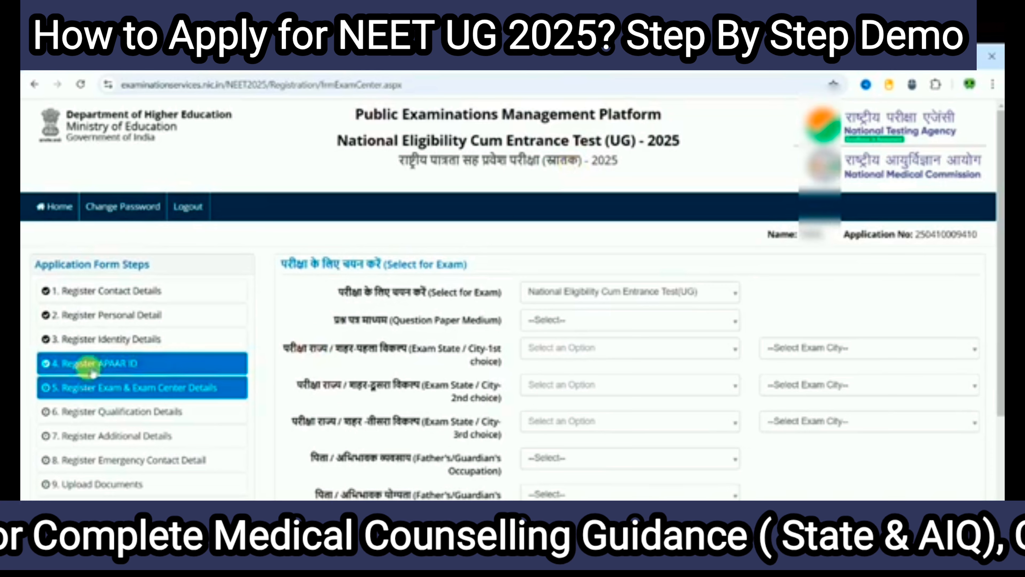
- Set the question paper medium to Tamil
left_click(142, 369)
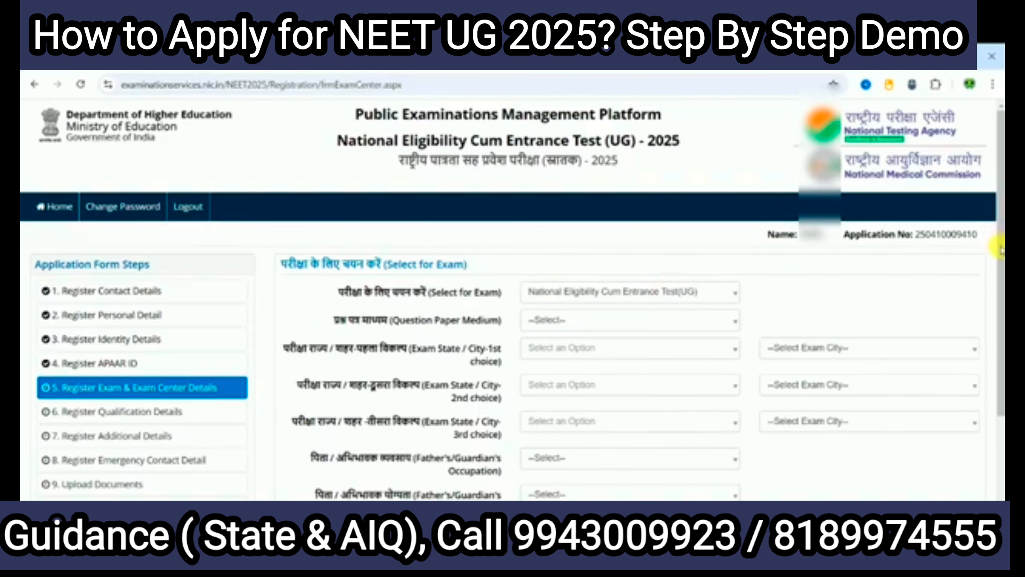
left_click_drag(999, 248, 999, 335)
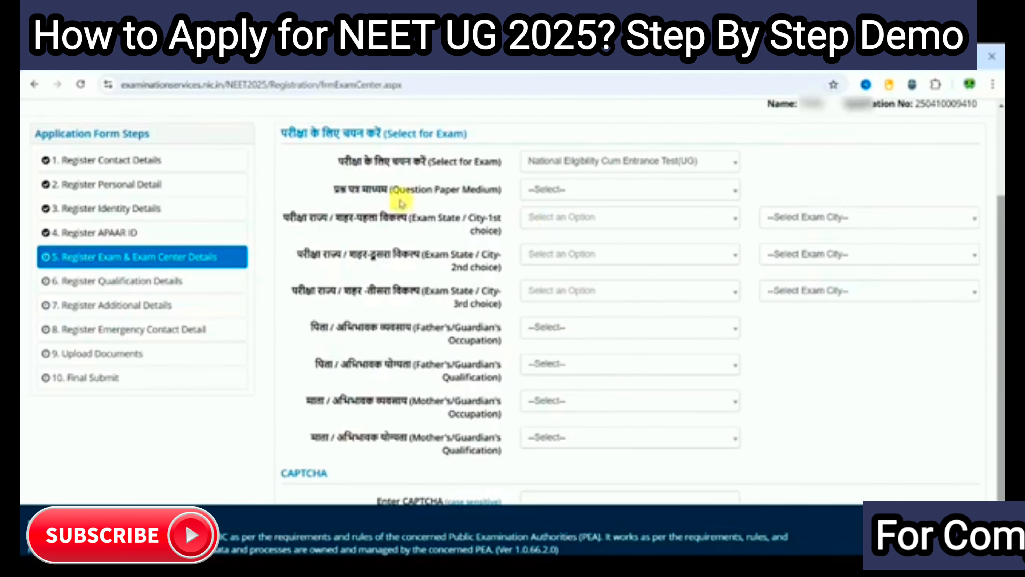
left_click(556, 192)
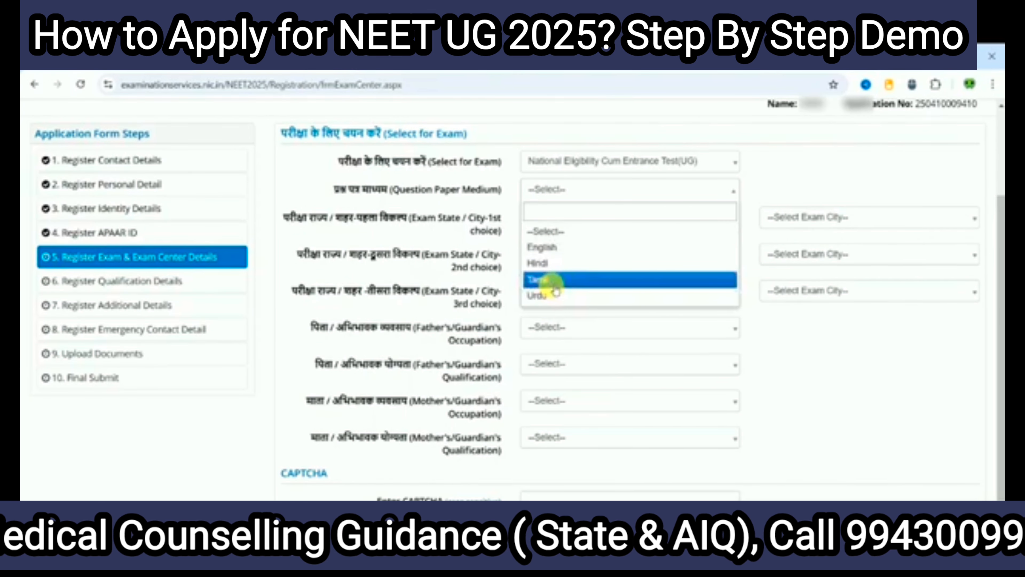
left_click(552, 283)
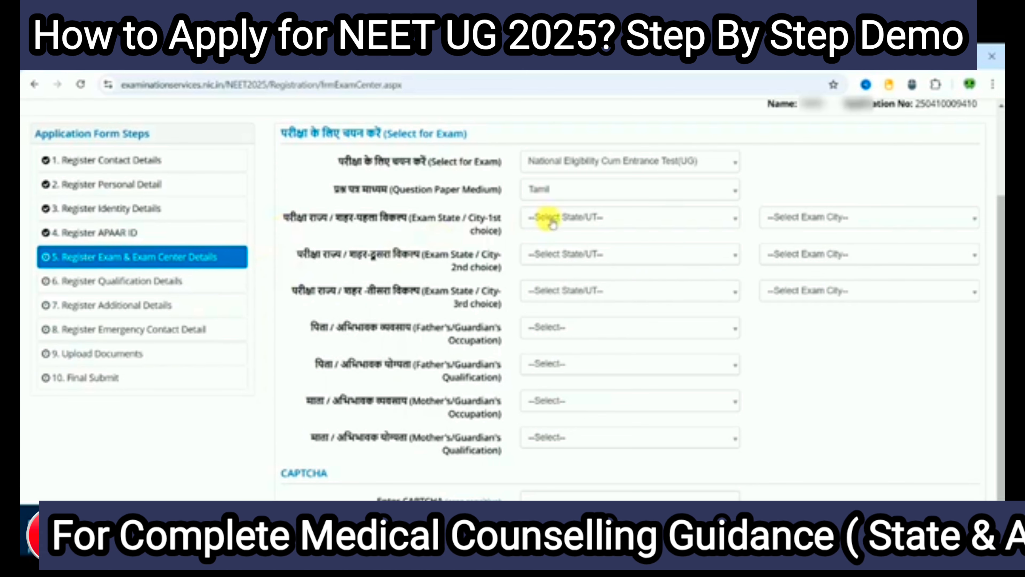
- Choose TAMIL NADU exam cities Tiruvannamalai as first choice and Viluppuram as second choice
left_click(569, 220)
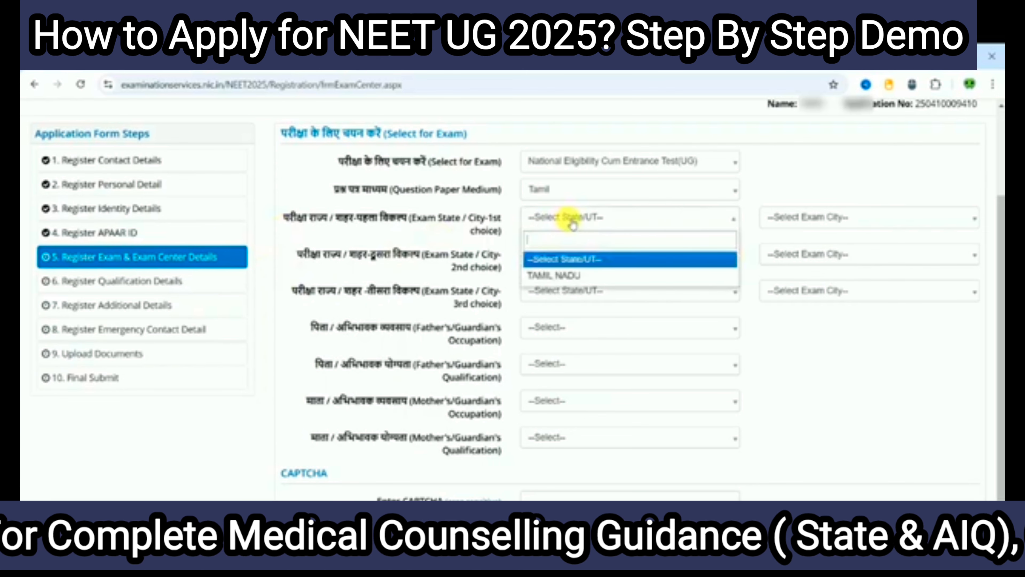
left_click(569, 275)
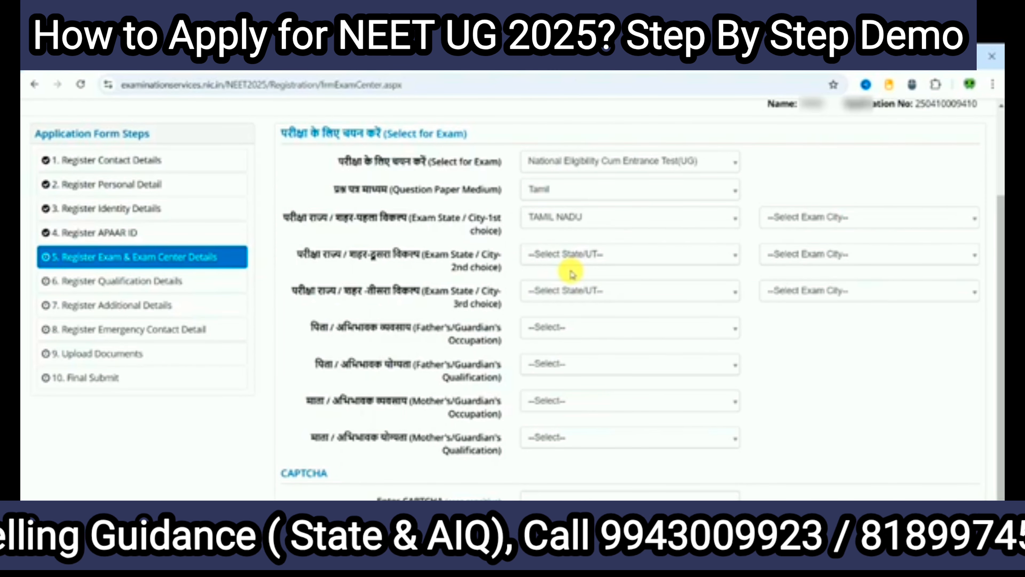
left_click(811, 220)
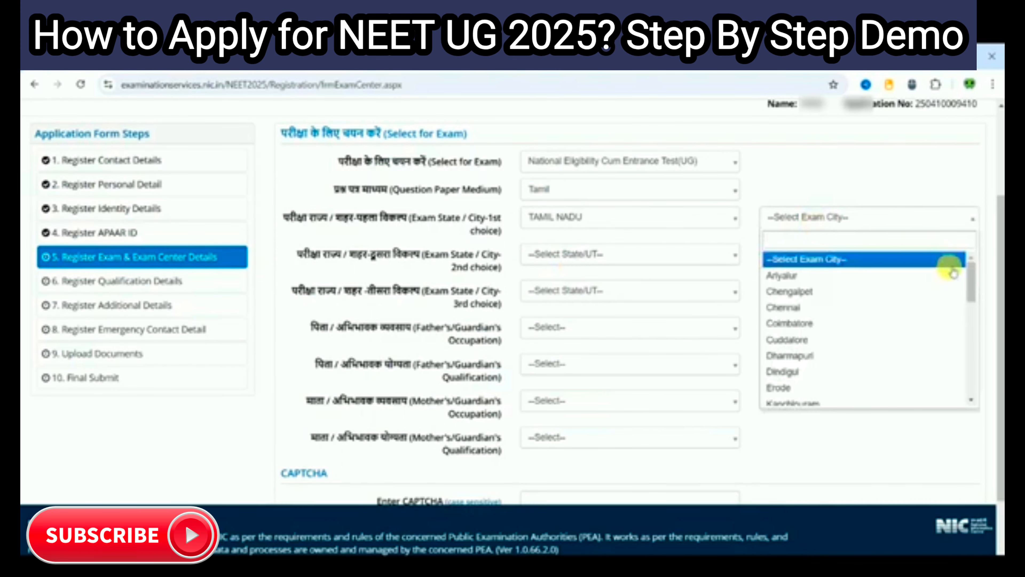
right_click(973, 411)
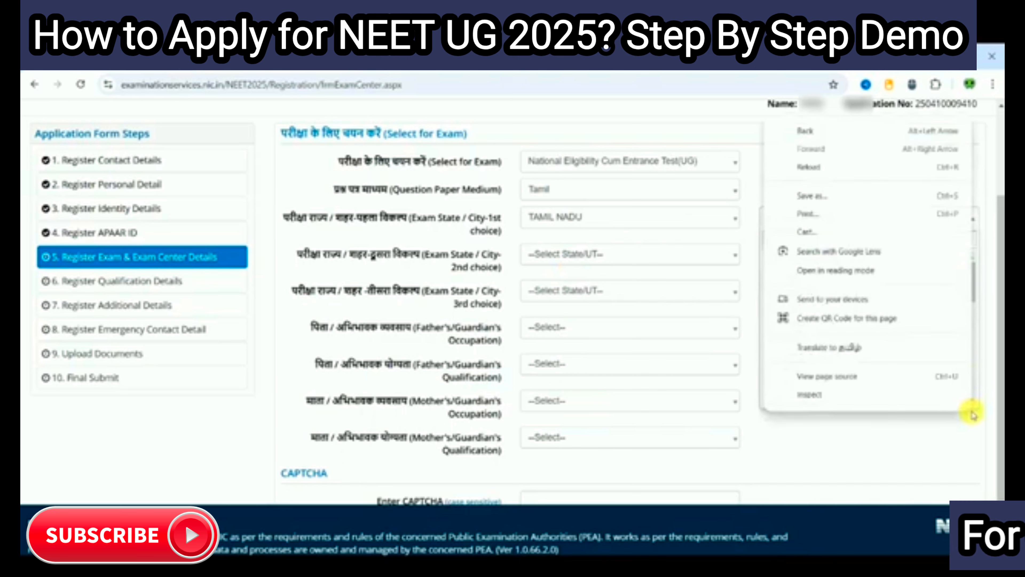
left_click(973, 379)
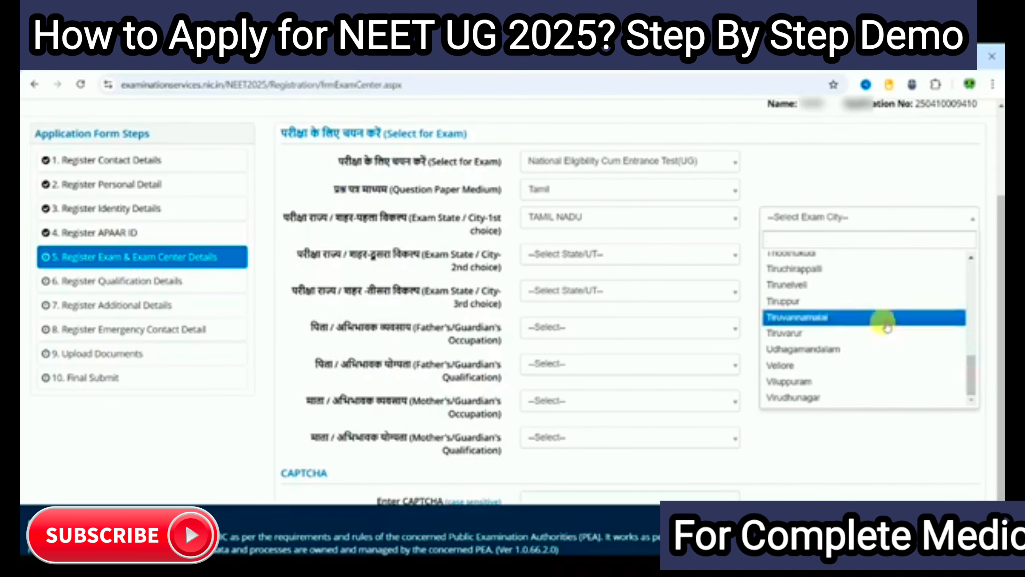
left_click(878, 323)
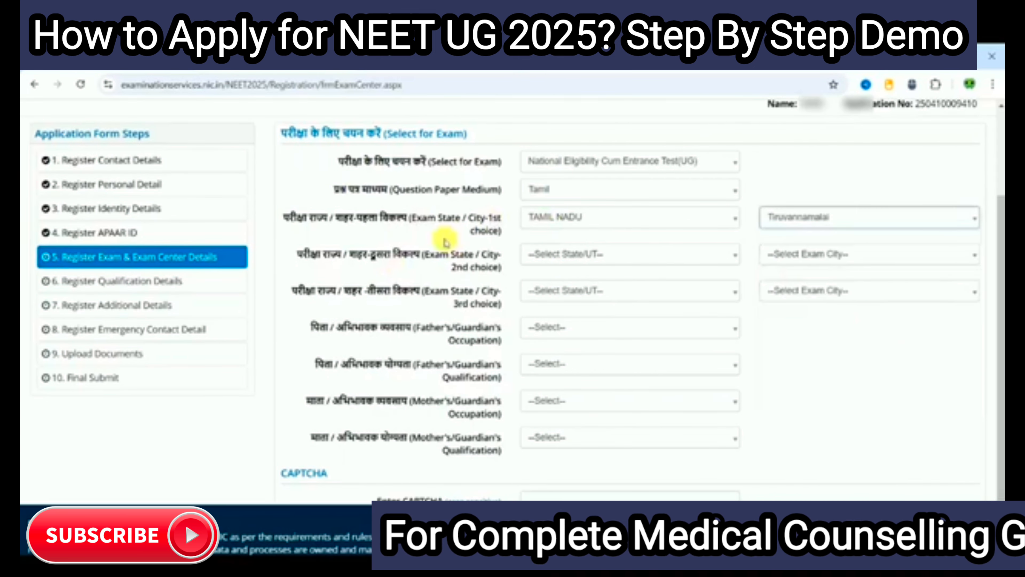
left_click(565, 254)
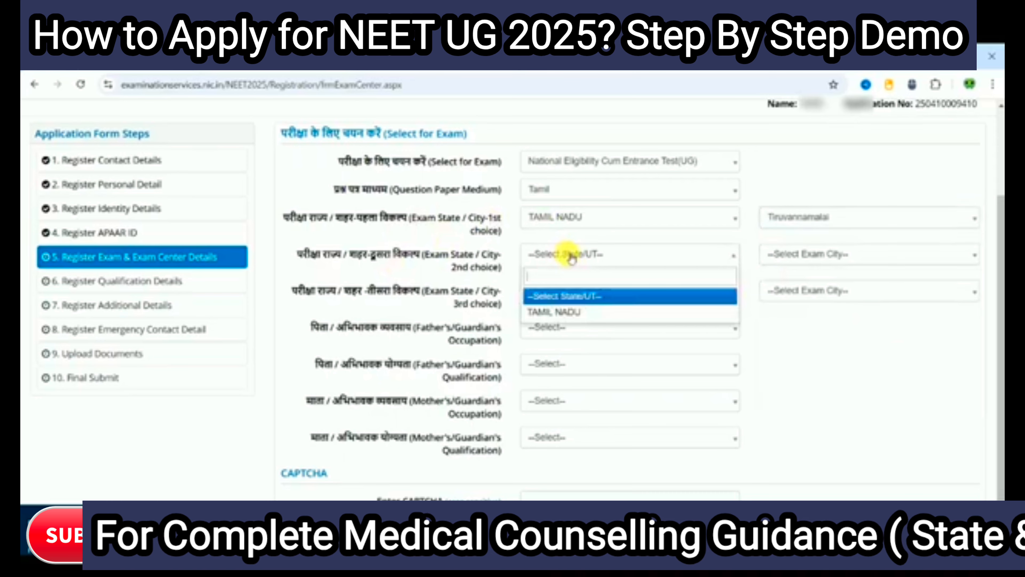
left_click(565, 312)
left_click(867, 255)
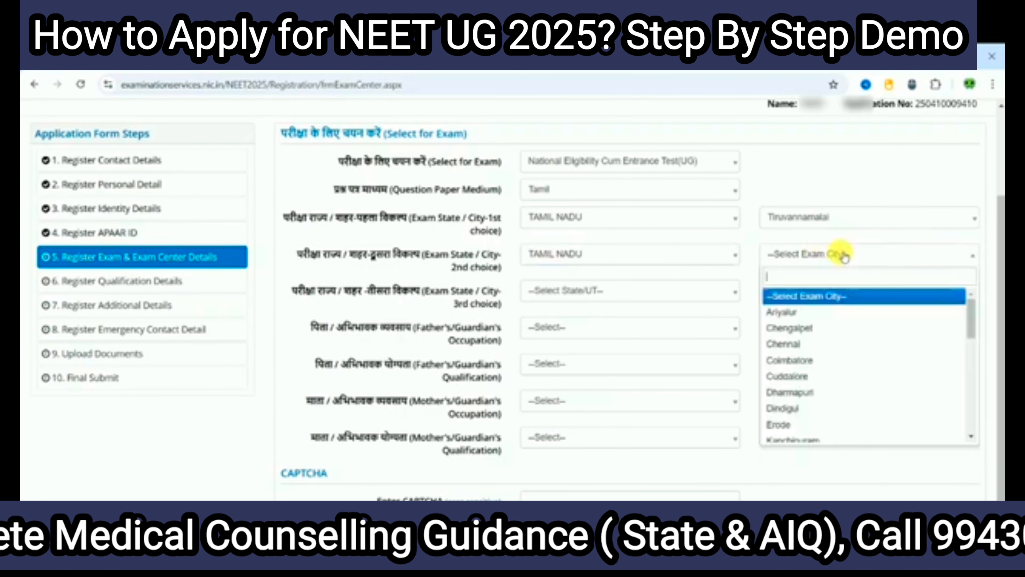
left_click_drag(970, 320, 970, 416)
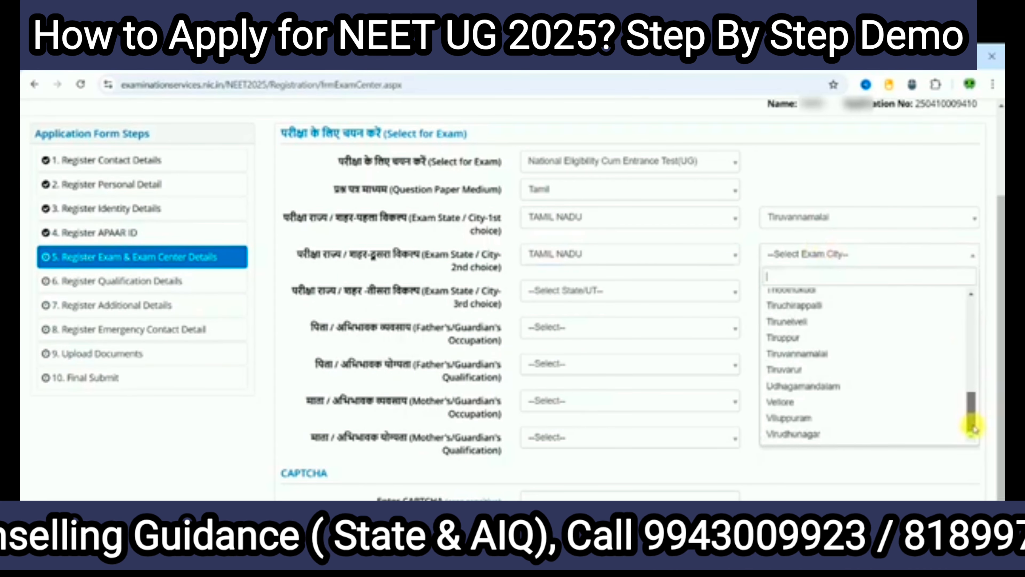
left_click(809, 417)
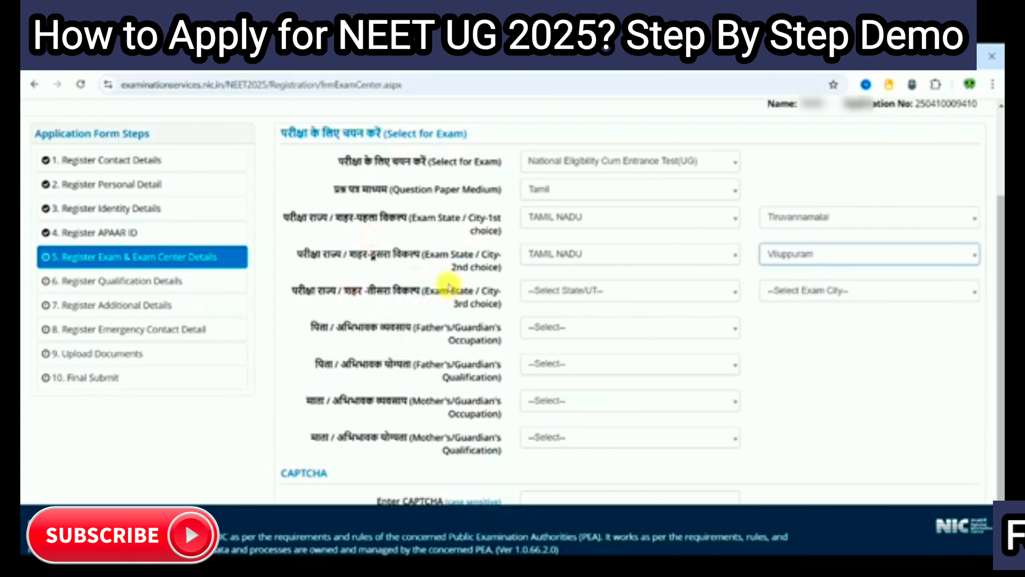
- Set the third-choice exam centre to TAMIL NADU, Vellore
left_click(573, 293)
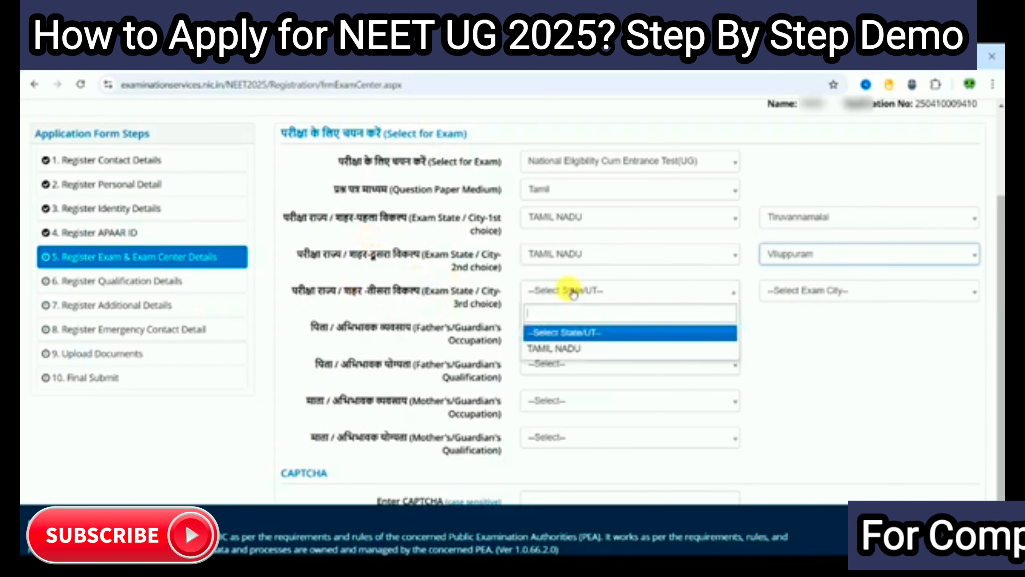
left_click(569, 348)
left_click(837, 291)
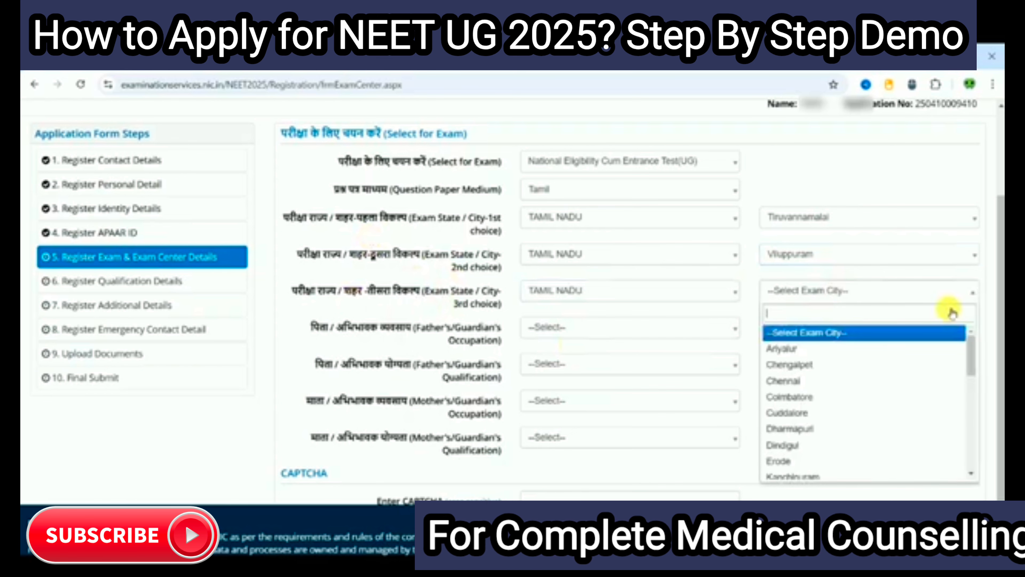
left_click_drag(972, 359, 972, 438)
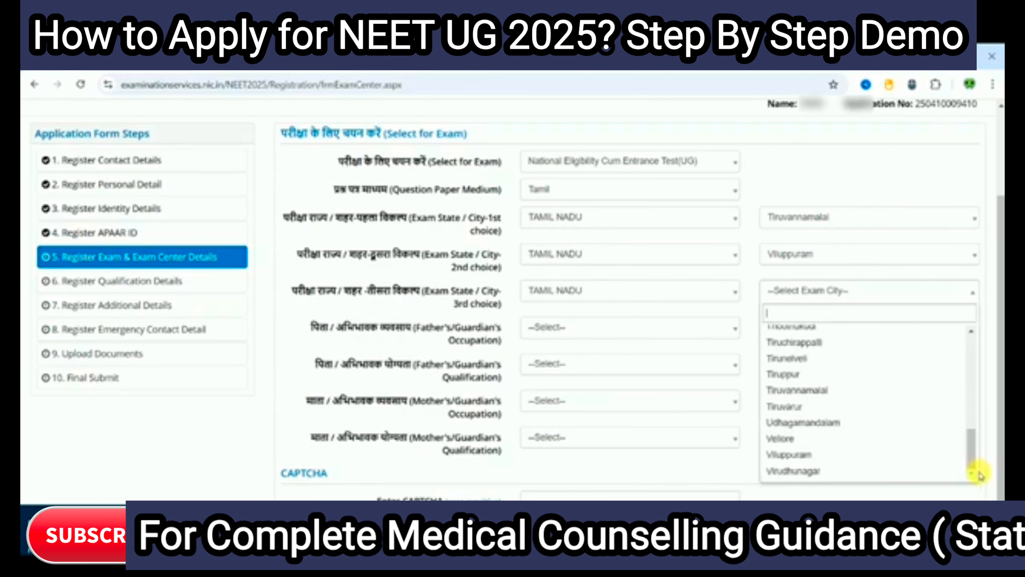
left_click(843, 440)
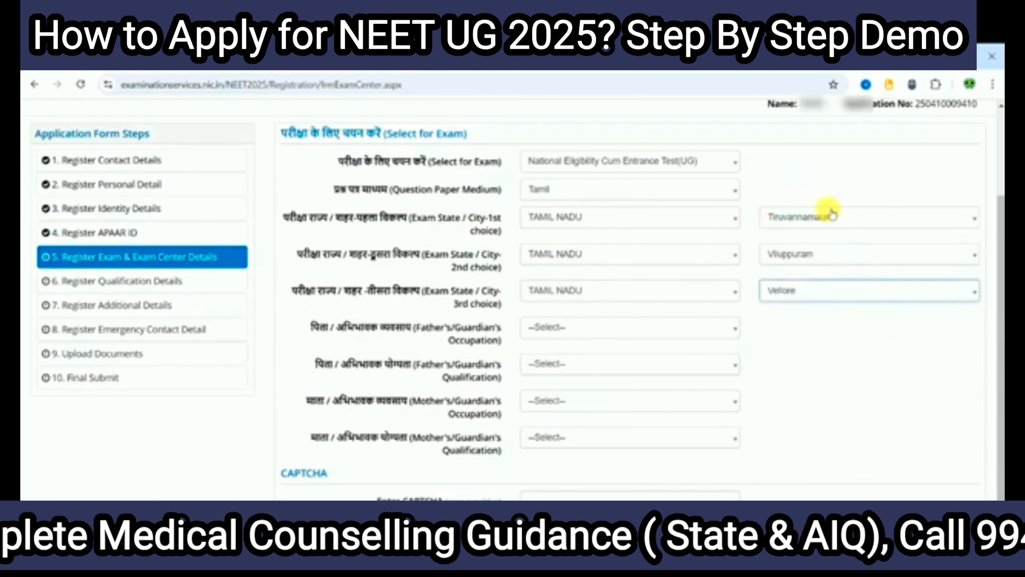
- Set the father's occupation to AGRICULTURE and qualification to ILLITERATE
left_click(825, 341)
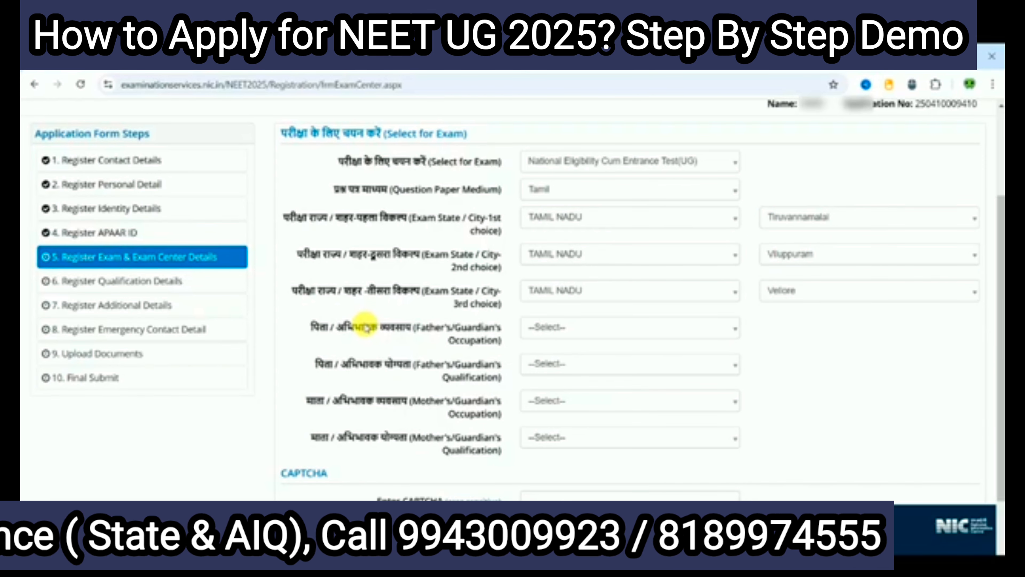
left_click(586, 336)
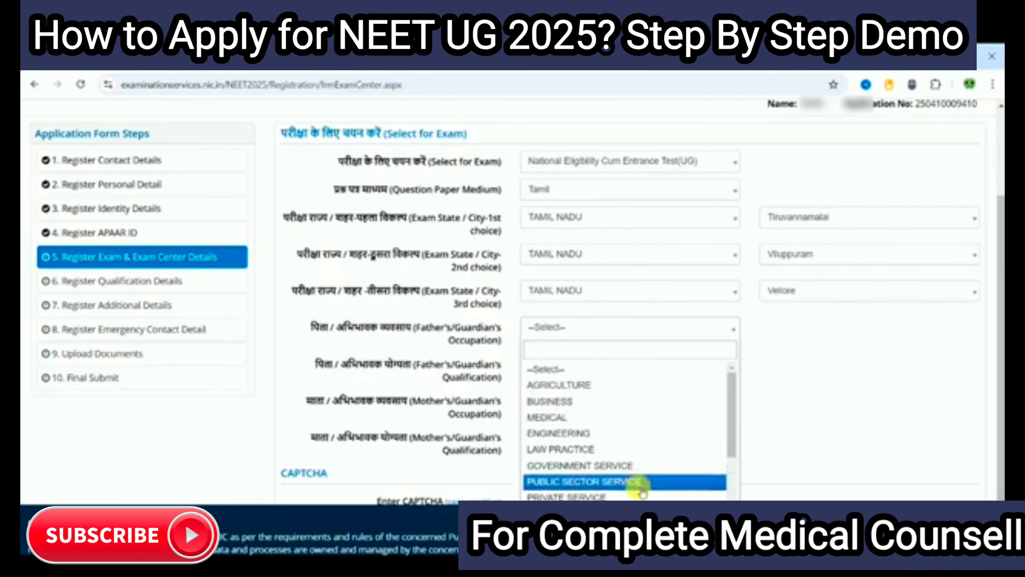
left_click(637, 387)
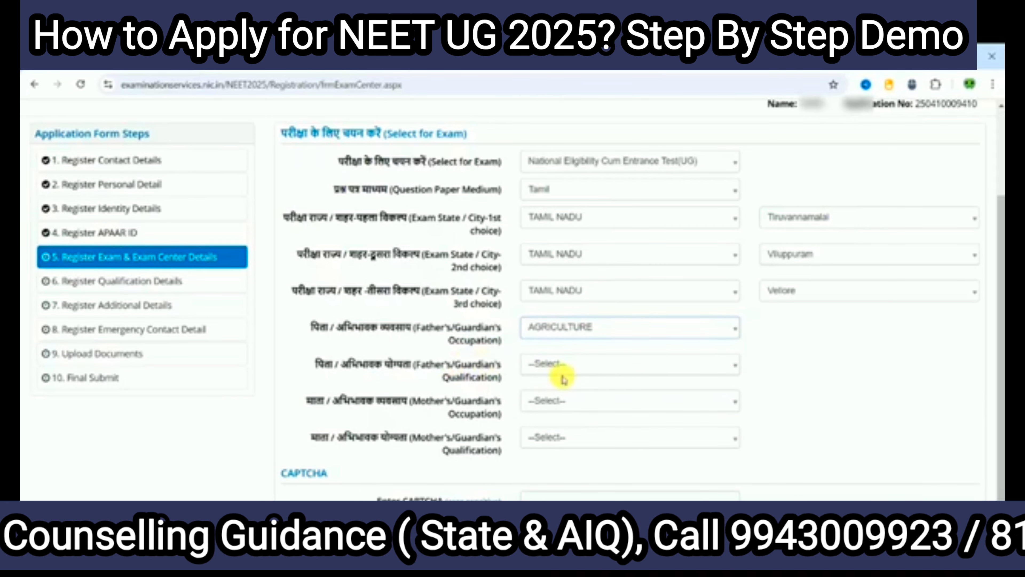
left_click(575, 372)
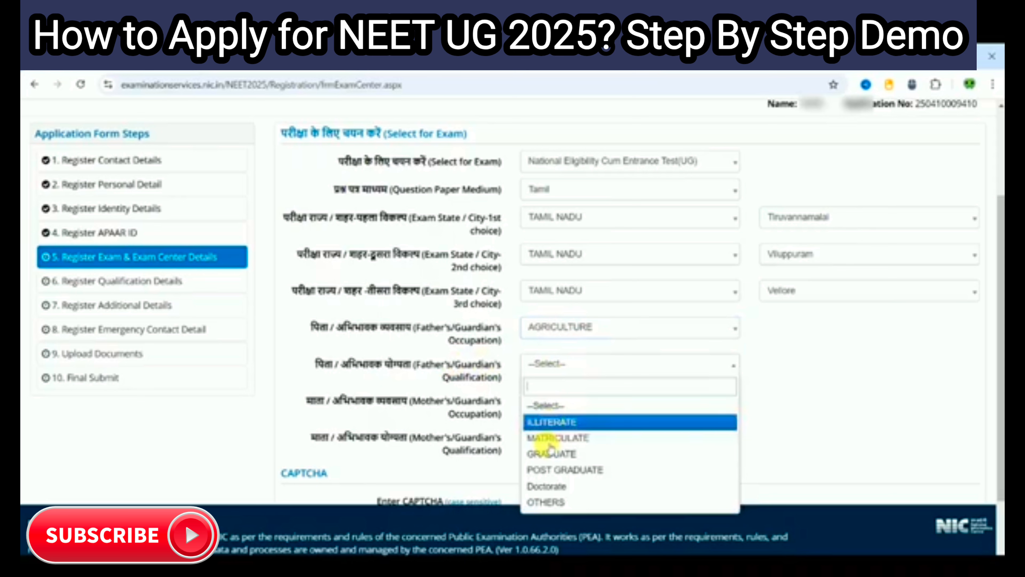
left_click(553, 422)
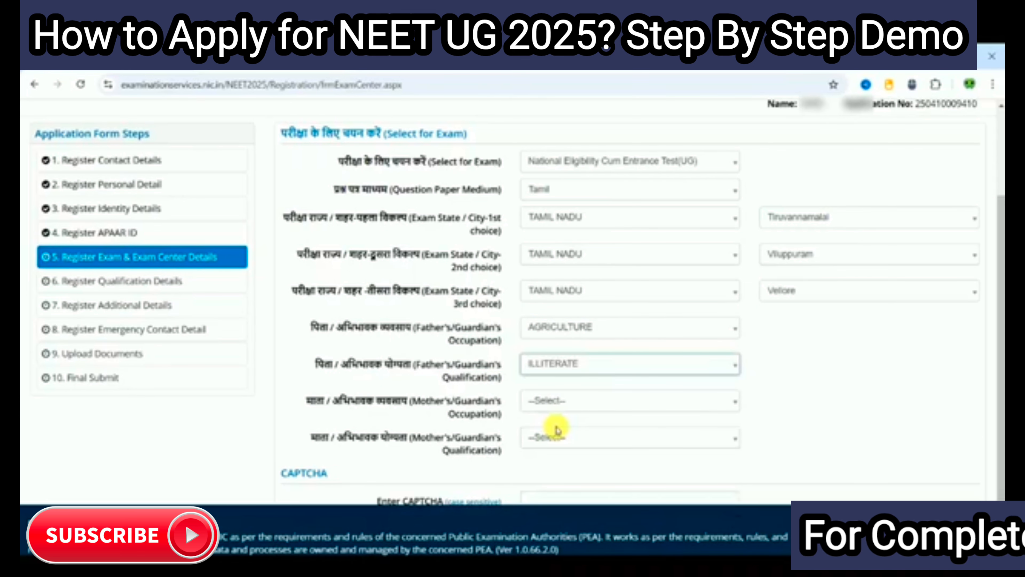
- Set the mother's occupation to SELF EMPLOYMENT and qualification to MATRICULATE
left_click(561, 408)
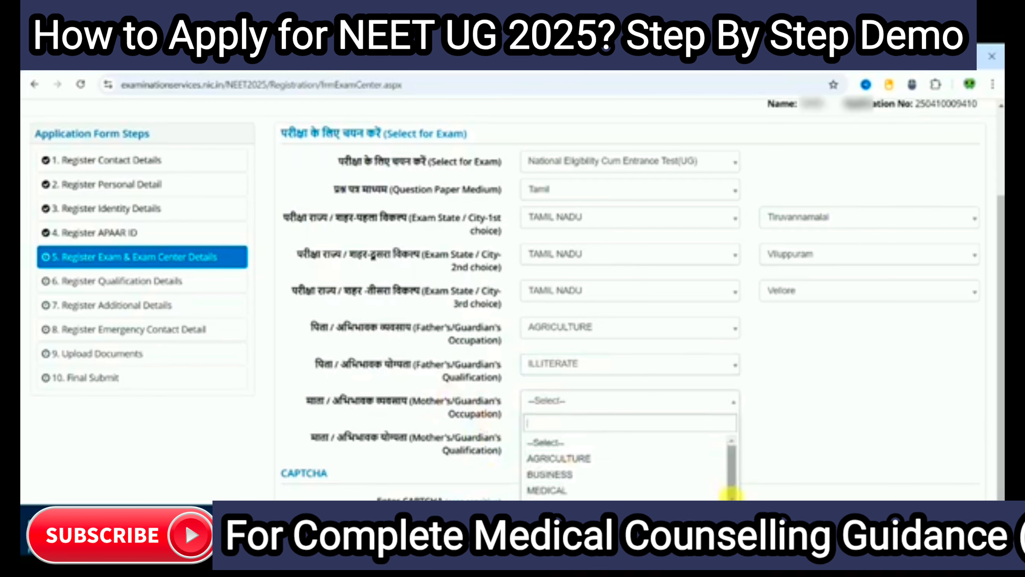
right_click(731, 505)
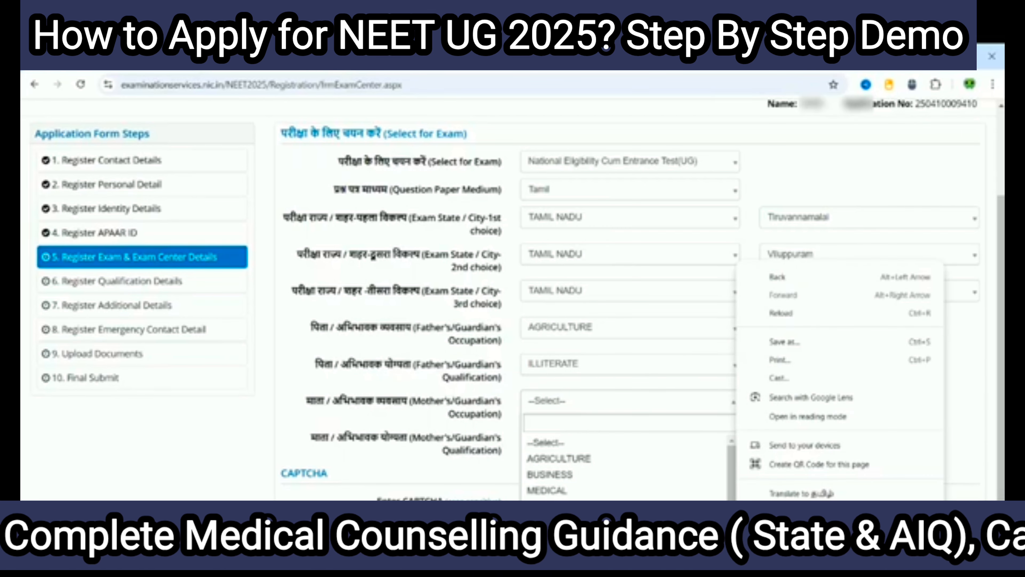
left_click_drag(731, 505, 732, 553)
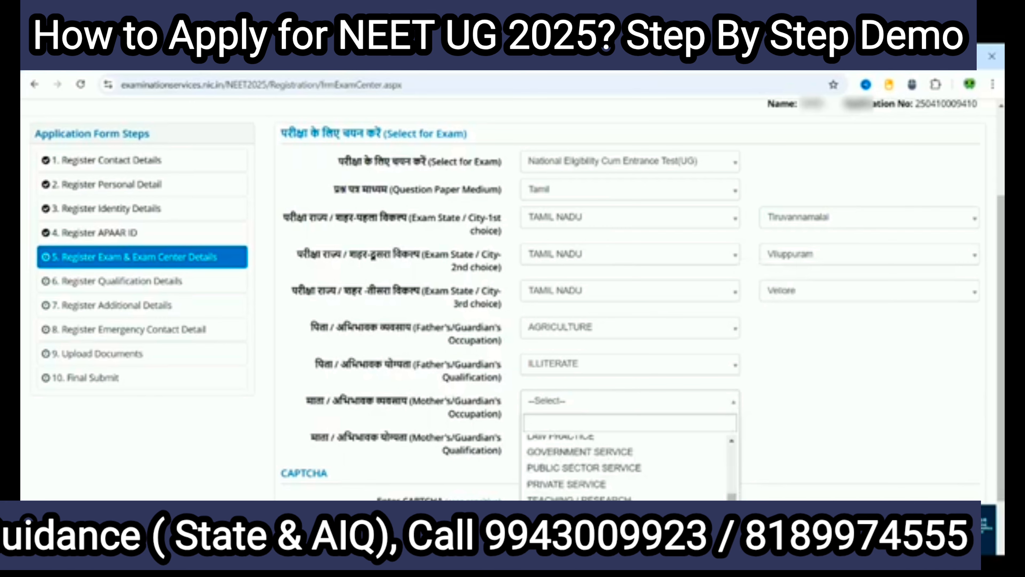
left_click(635, 546)
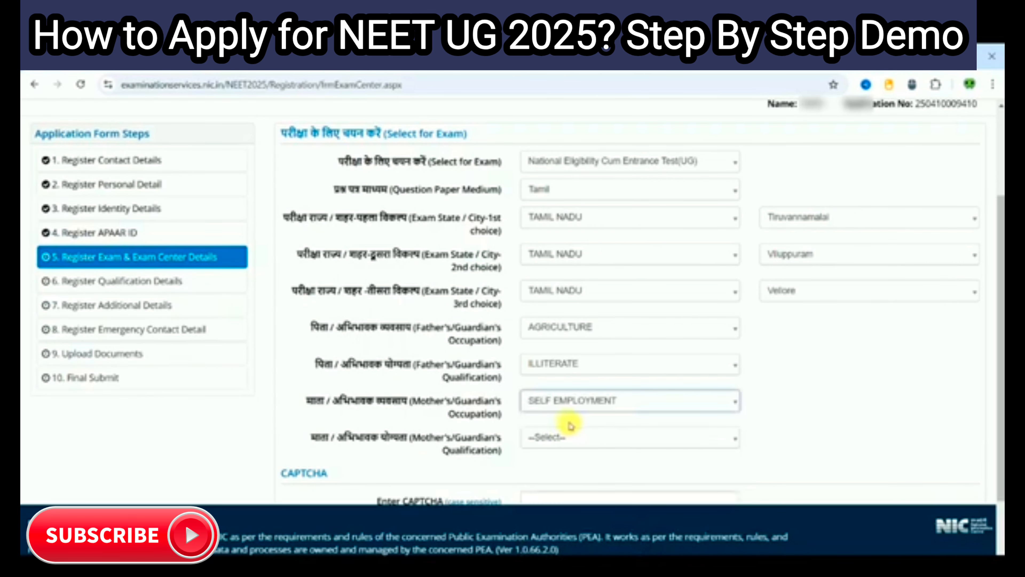
left_click(563, 442)
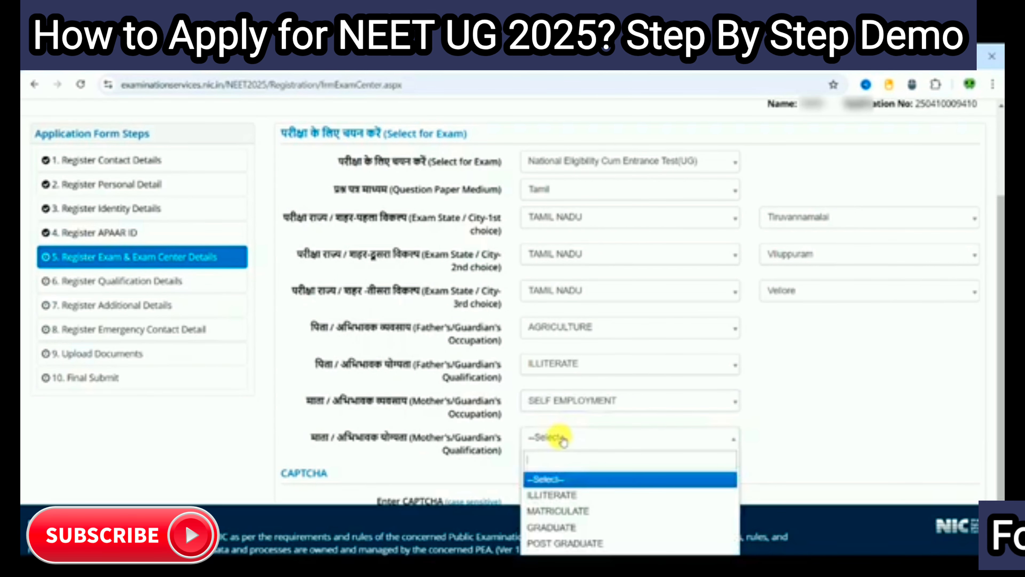
left_click(561, 510)
- Enter CAPTCHA 9911J7, then save and confirm the exam and centre section
scroll(830, 436, "down", 2)
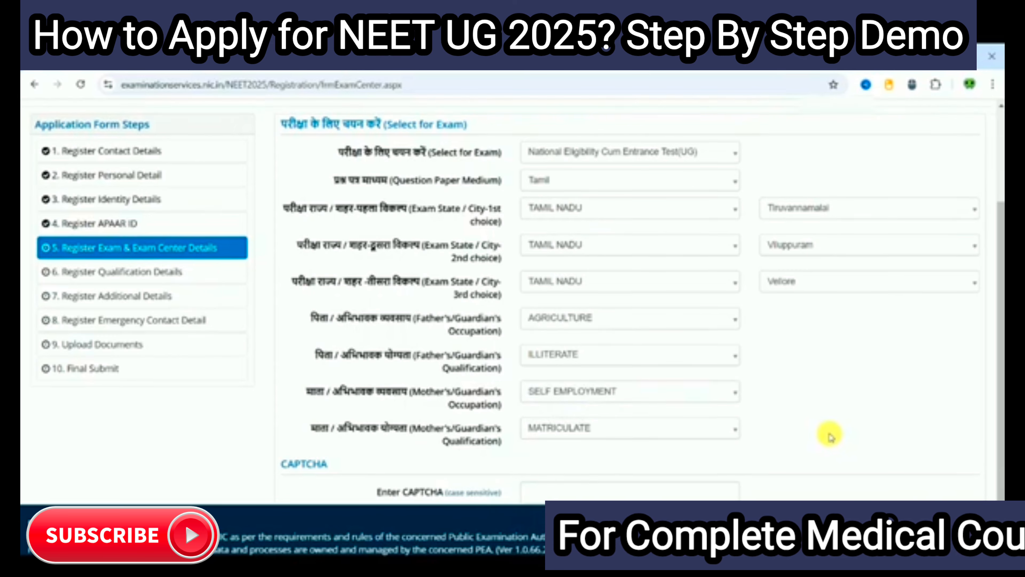
left_click(658, 412)
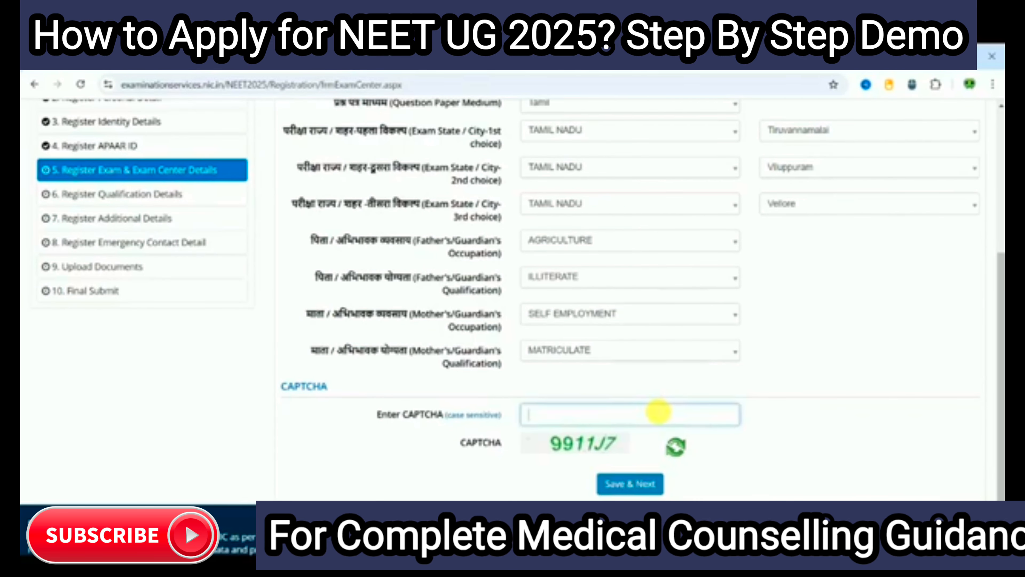
type("9911")
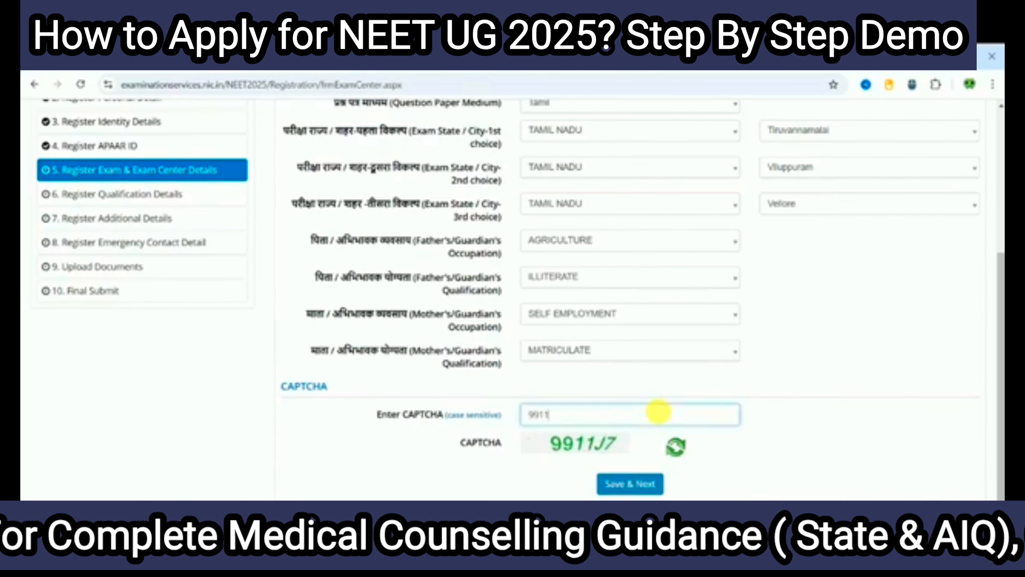
type("J7")
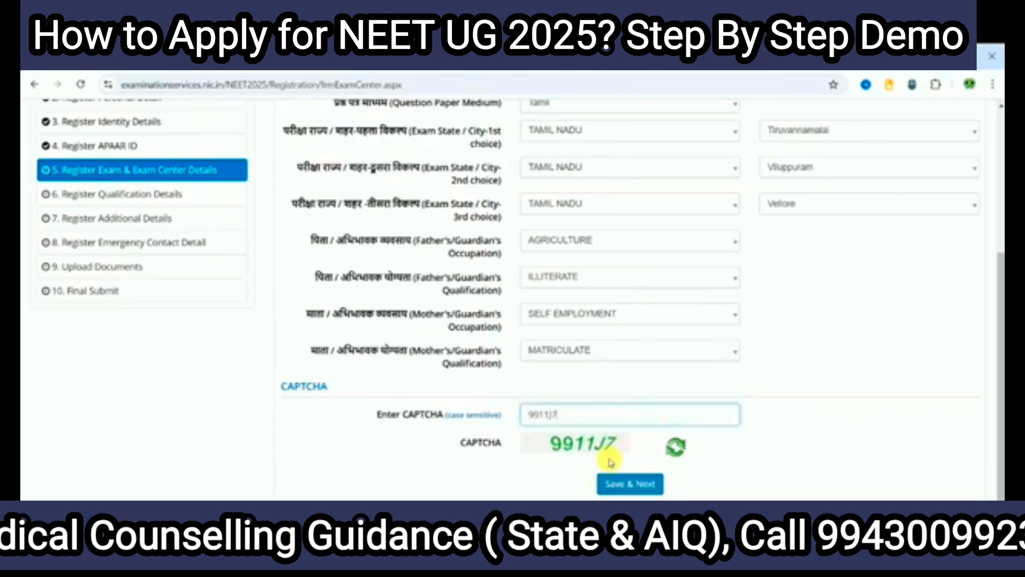
left_click(615, 483)
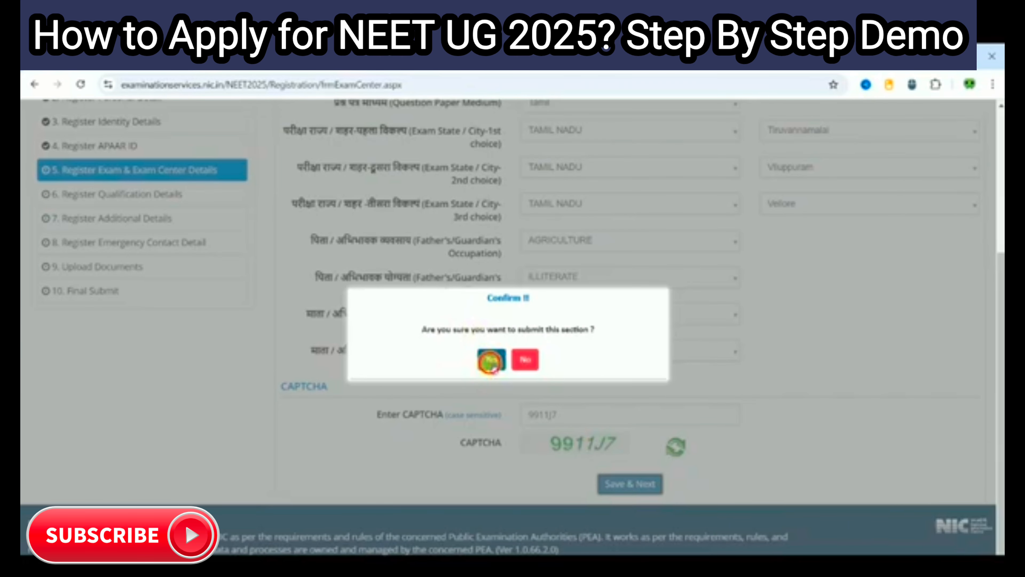
left_click(490, 361)
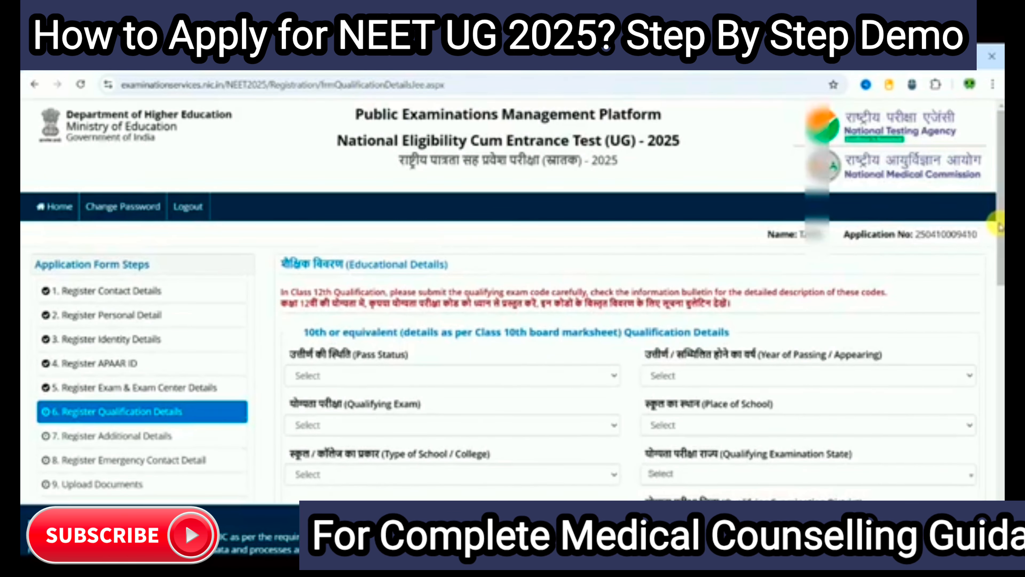
- Mark the 10th as Passed in 2022 with 10th or Equivalent as qualifying exam
left_click_drag(998, 227, 998, 283)
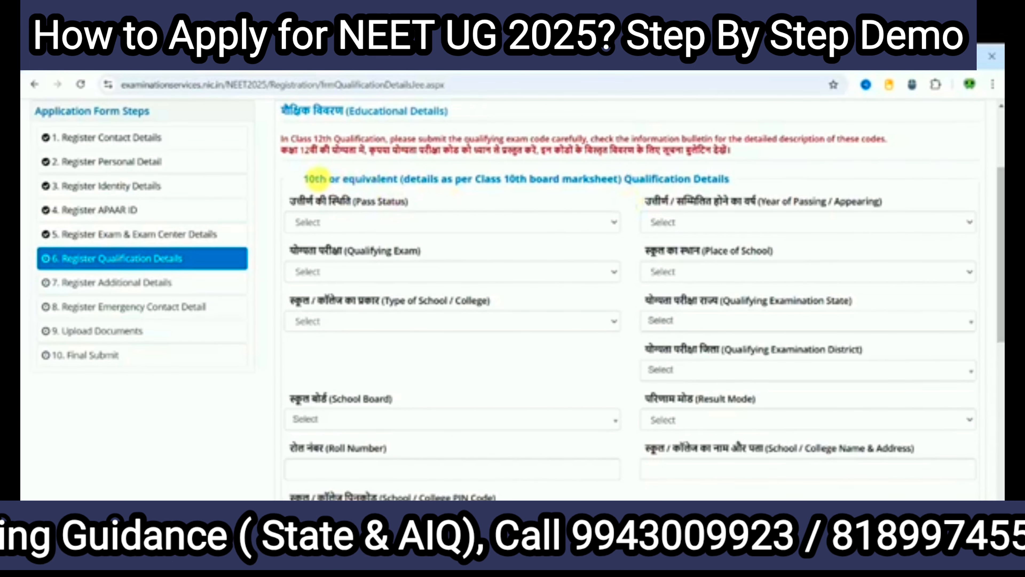
left_click(441, 221)
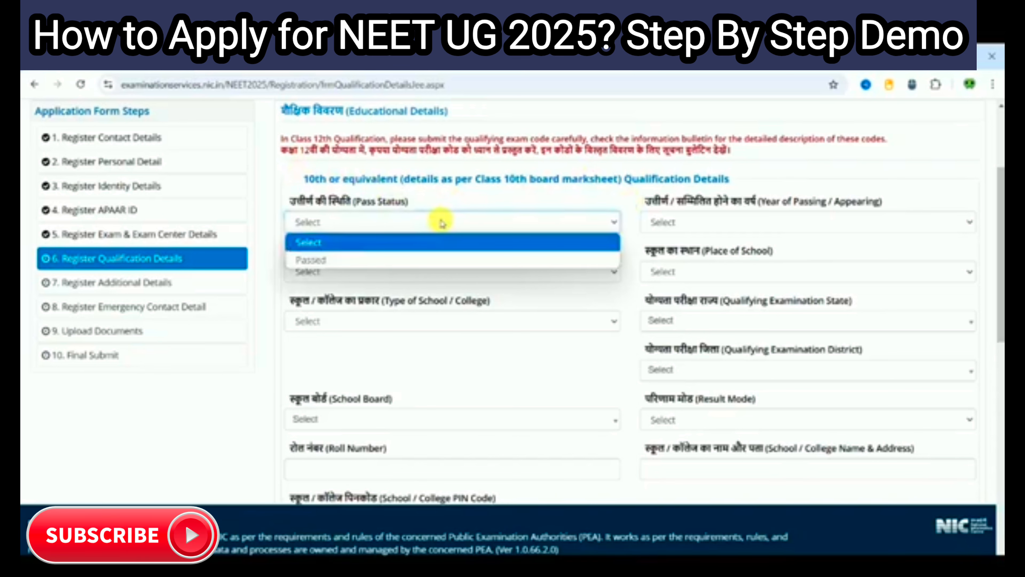
left_click(343, 261)
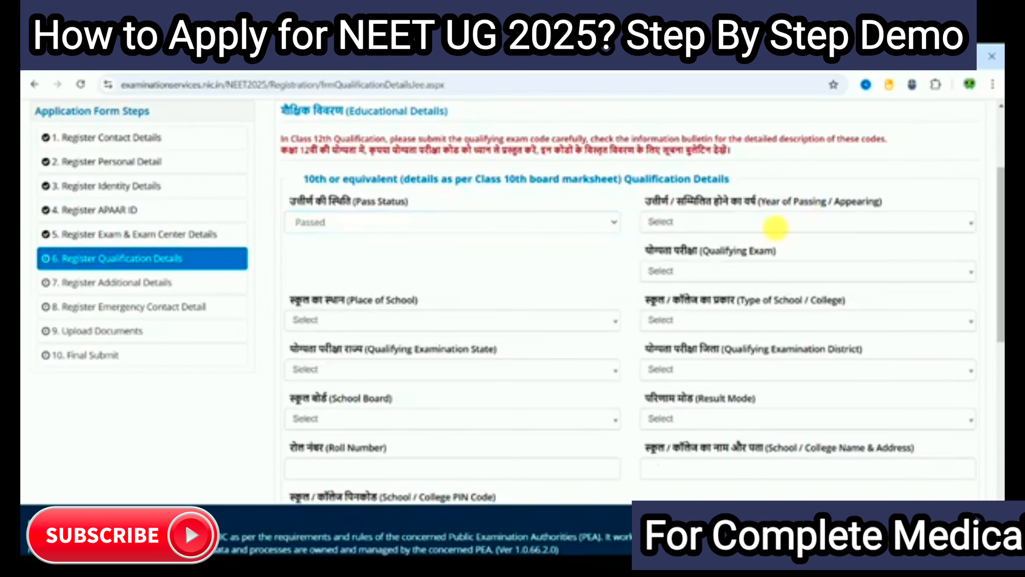
left_click(783, 224)
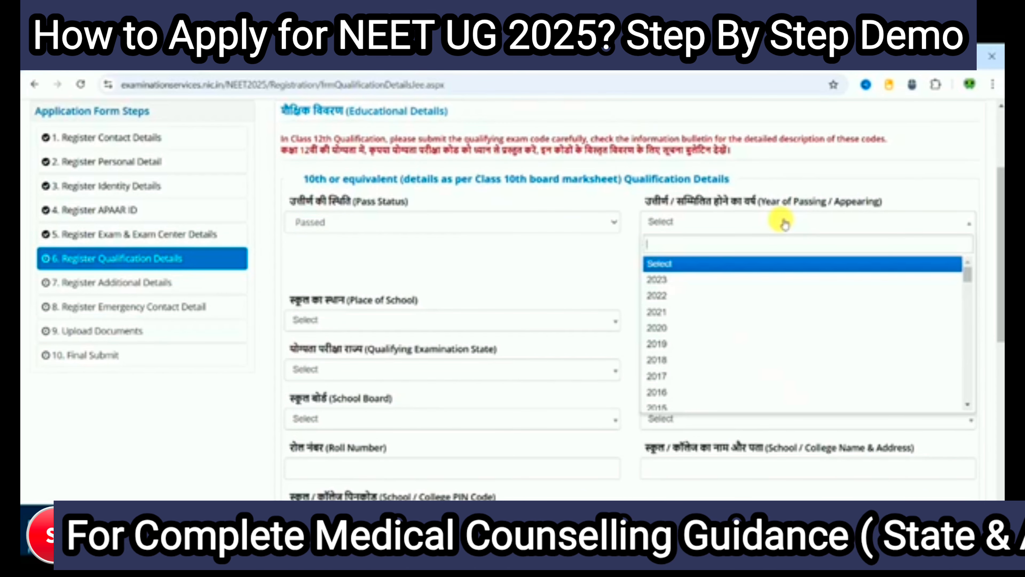
left_click(676, 294)
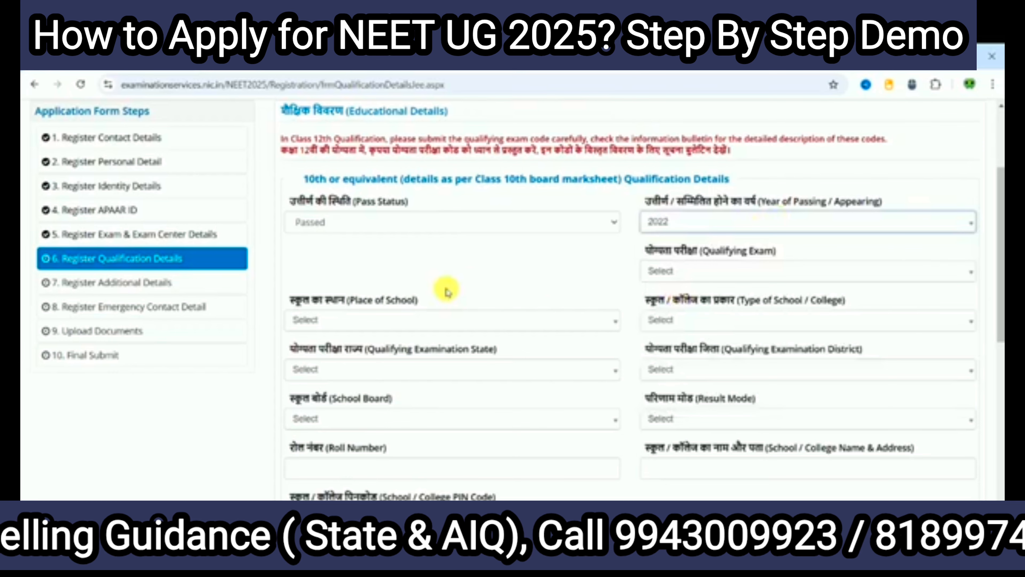
left_click(673, 273)
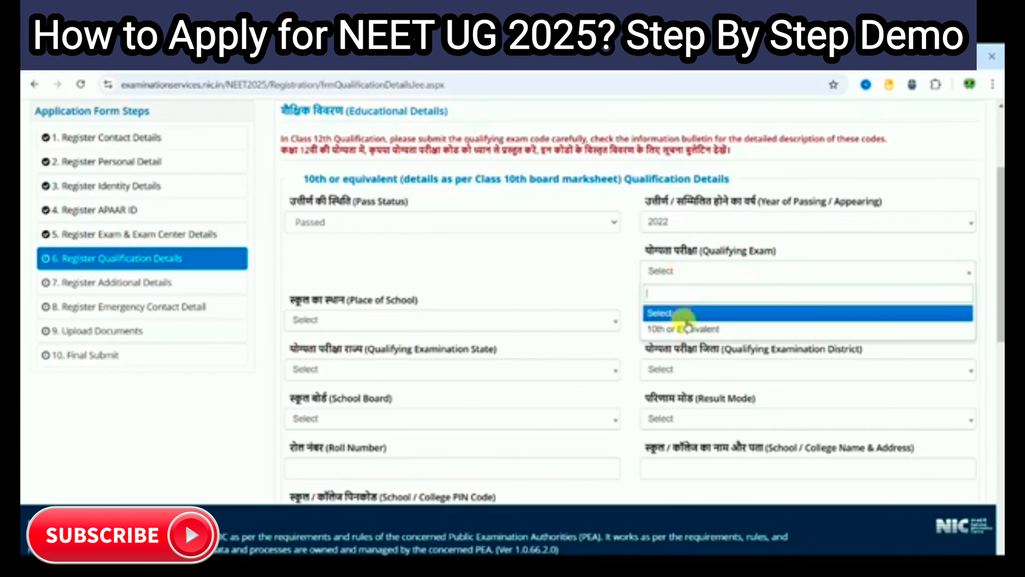
left_click(684, 329)
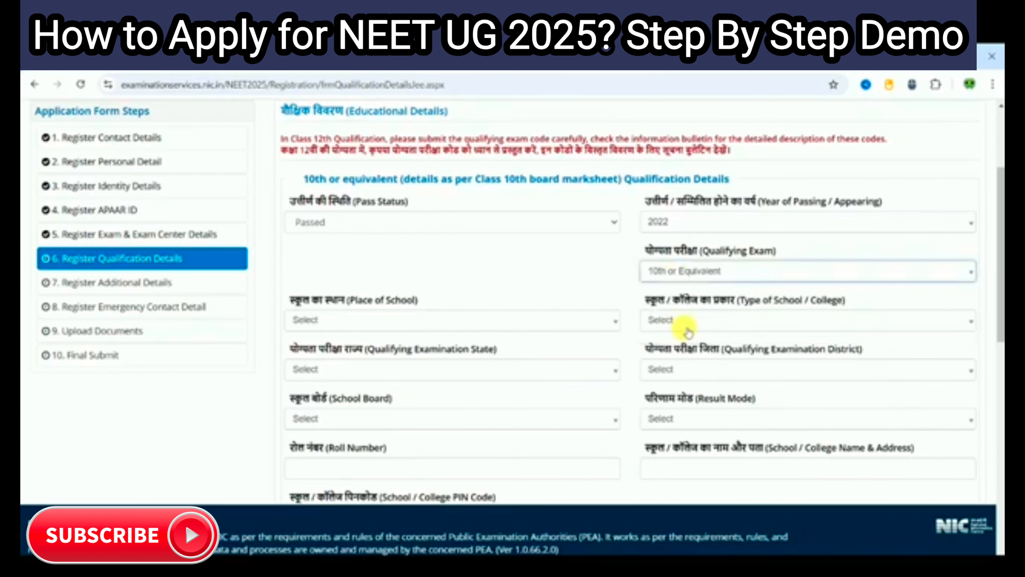
- Set the 10th school to Rural, Government School, with state TAMIL NADU
left_click(428, 322)
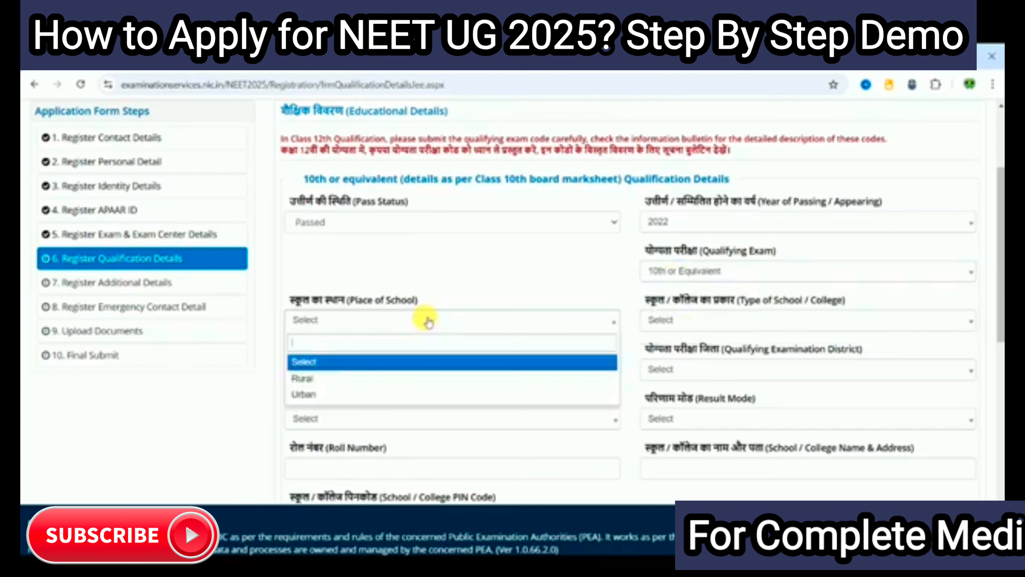
left_click(429, 322)
left_click(429, 322)
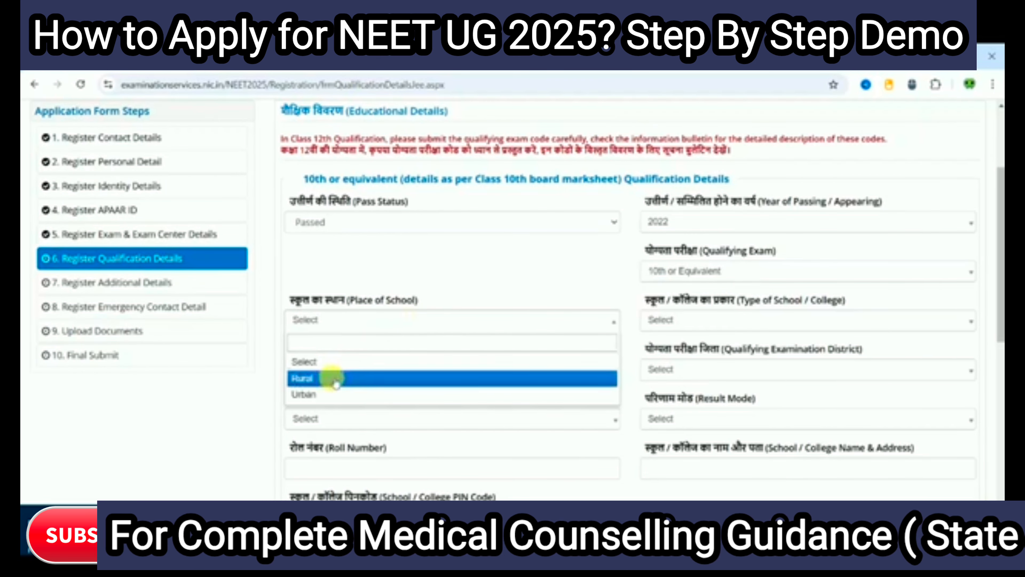
left_click(325, 381)
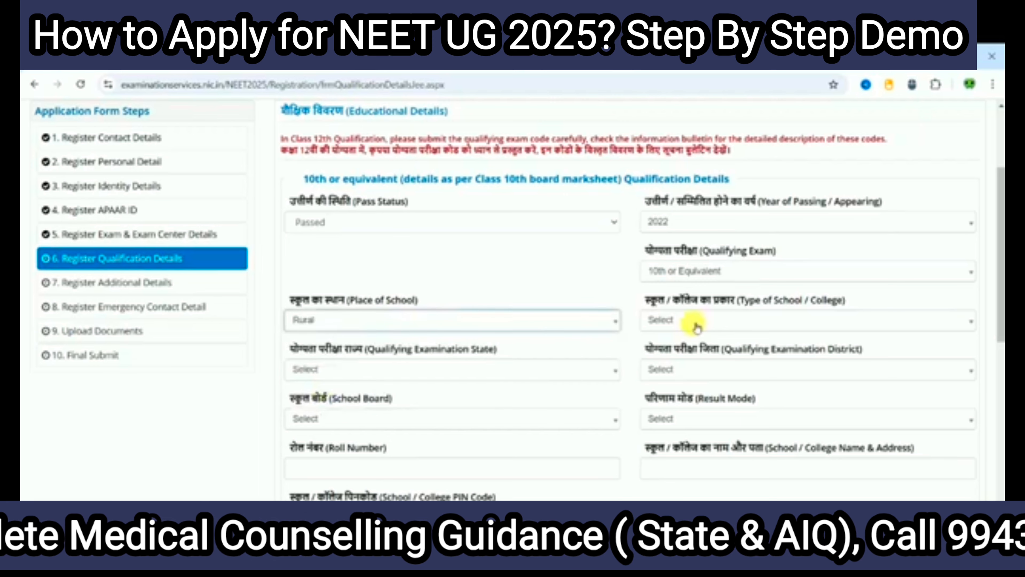
left_click(711, 323)
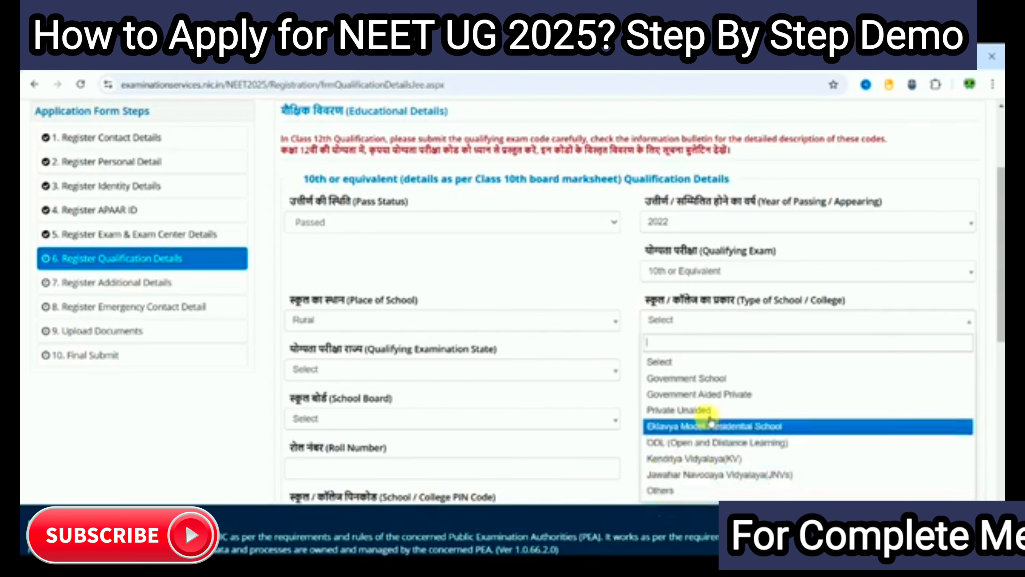
left_click(697, 379)
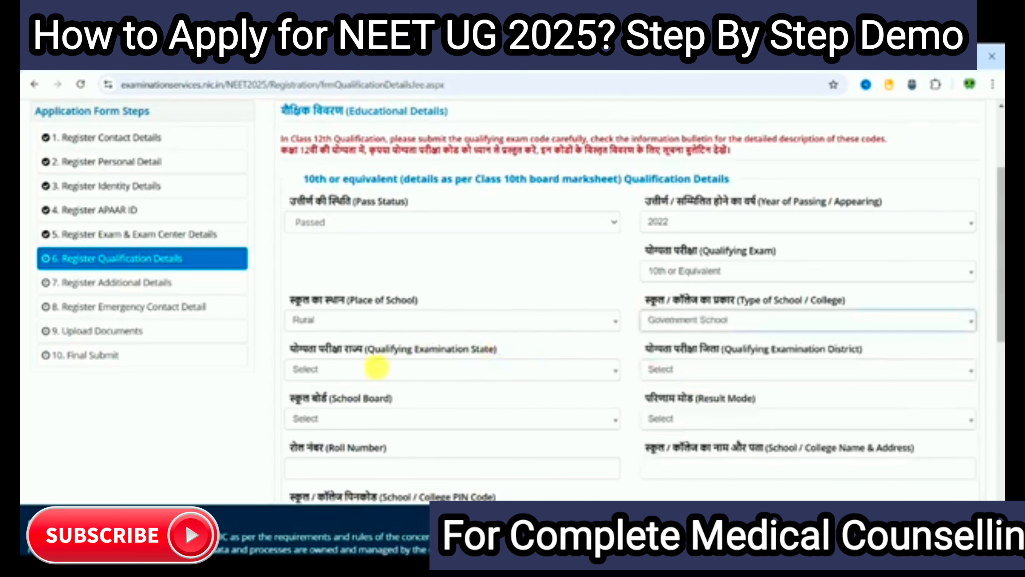
left_click(433, 379)
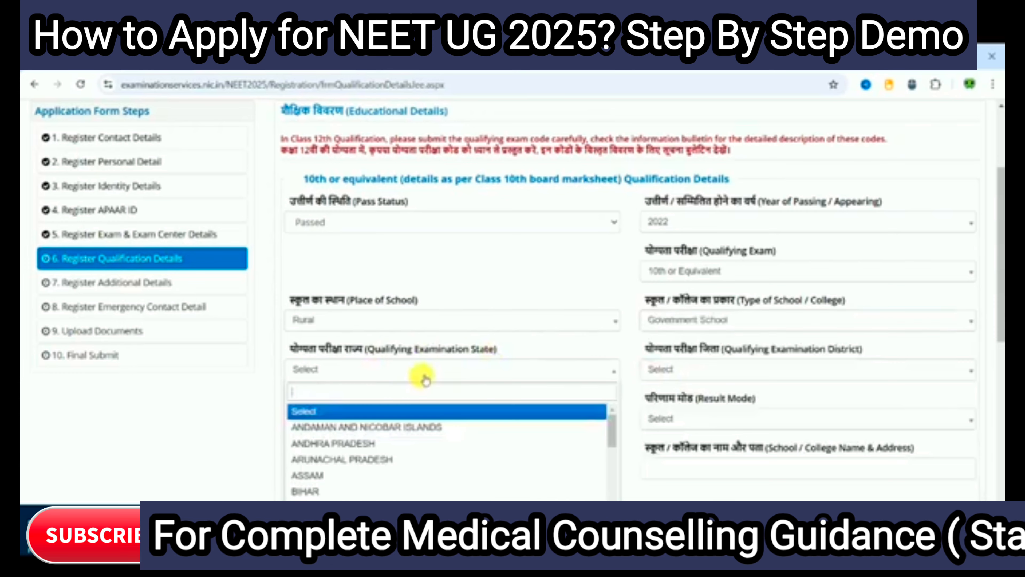
type("t")
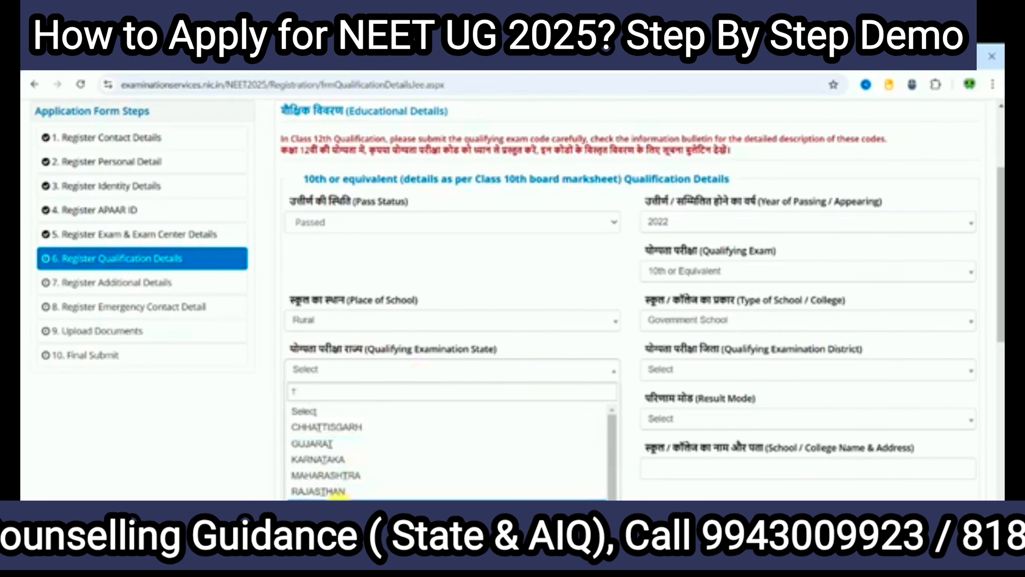
left_click(336, 496)
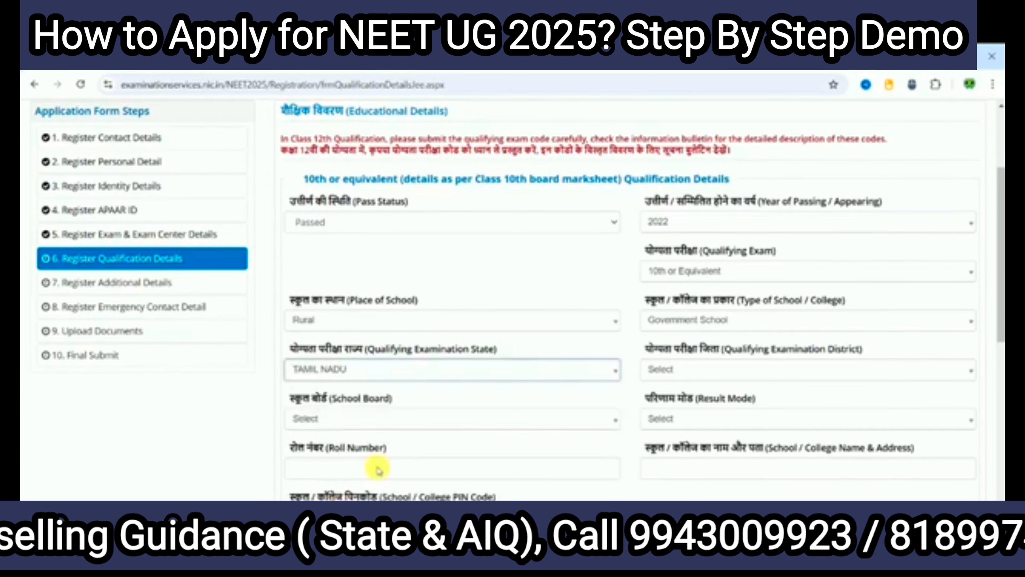
- Choose district TIRUVANNAMALAI, Tamil Nadu state board (SEC.), and Percentage result mode
left_click(738, 367)
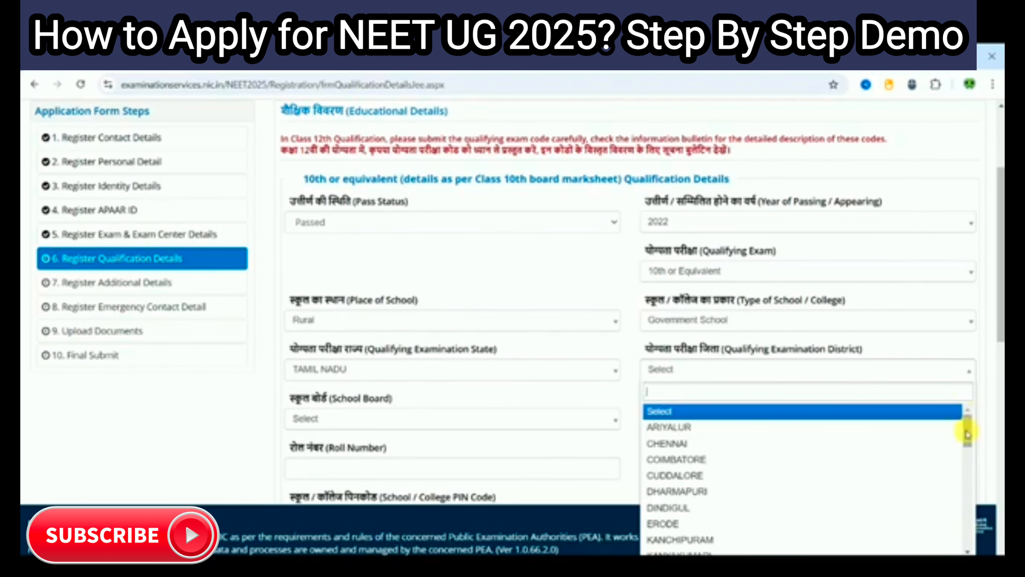
left_click_drag(967, 434, 967, 541)
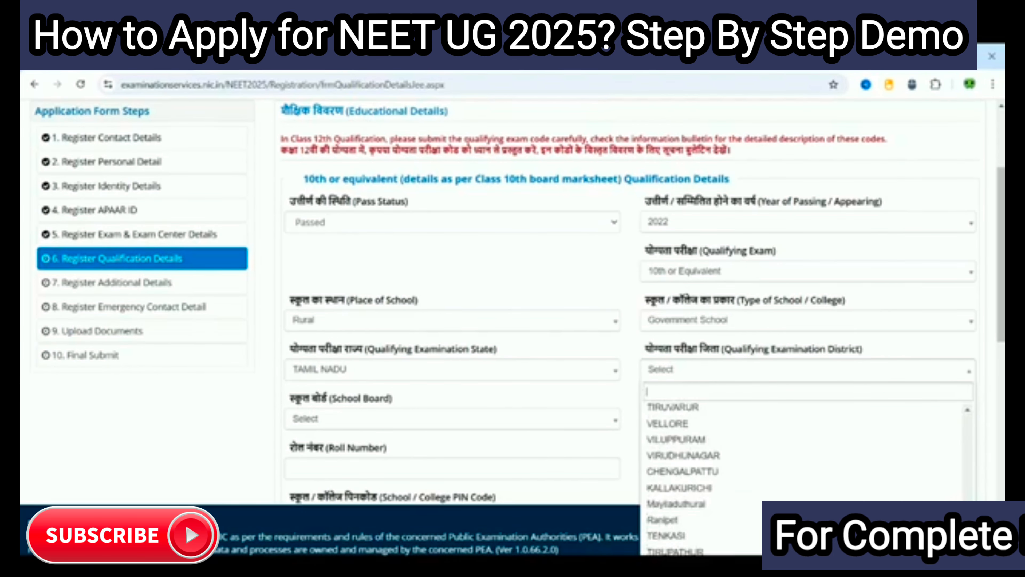
scroll(740, 428, "up", 2)
left_click(739, 421)
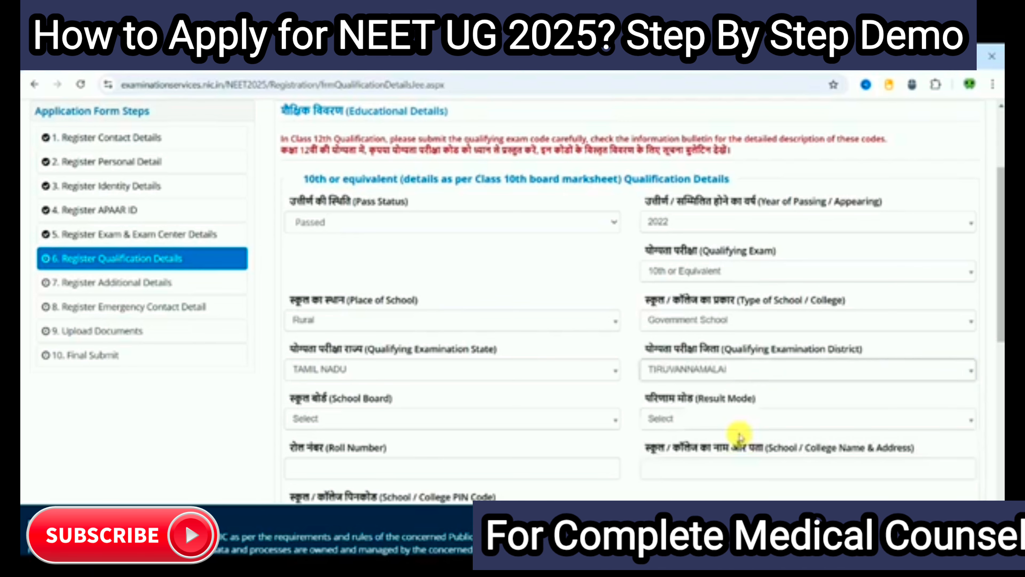
left_click(413, 420)
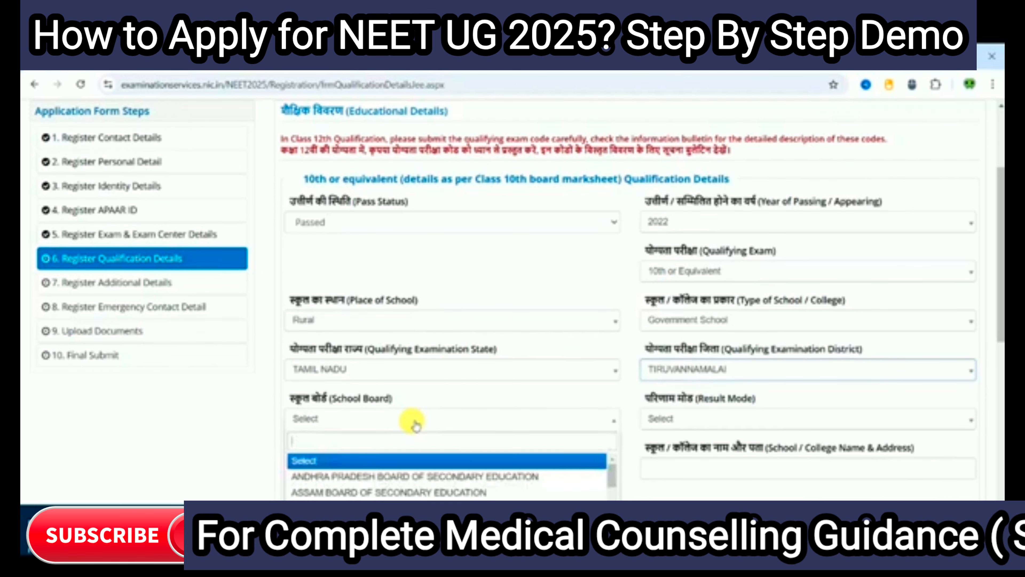
type("T")
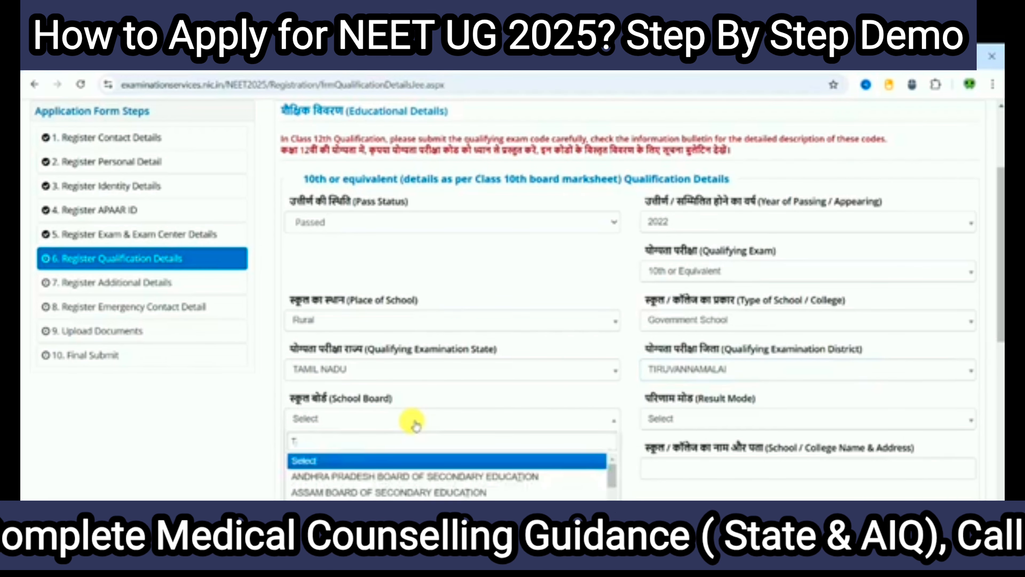
type("AMI")
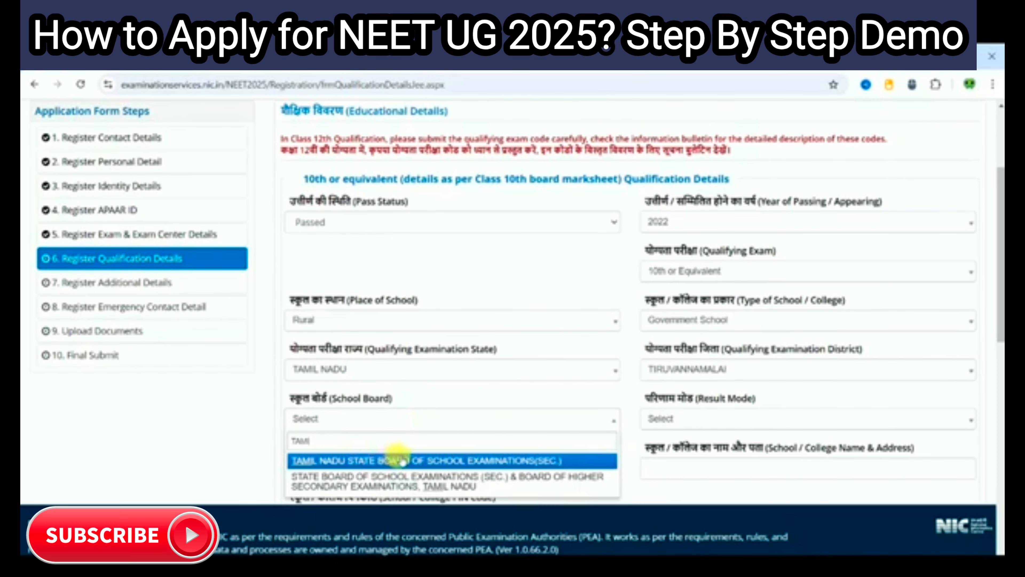
left_click(397, 460)
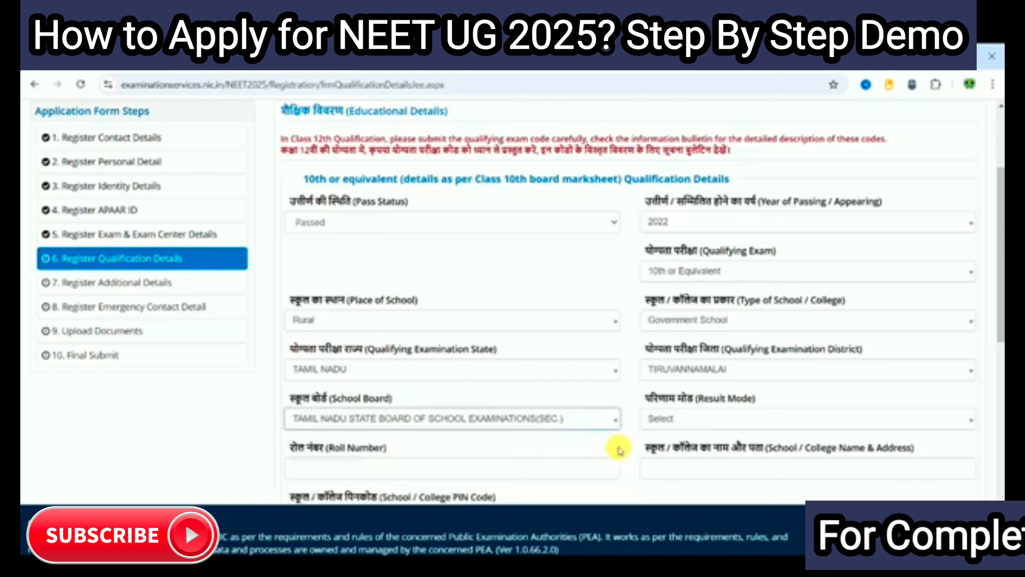
left_click(690, 419)
left_click(690, 419)
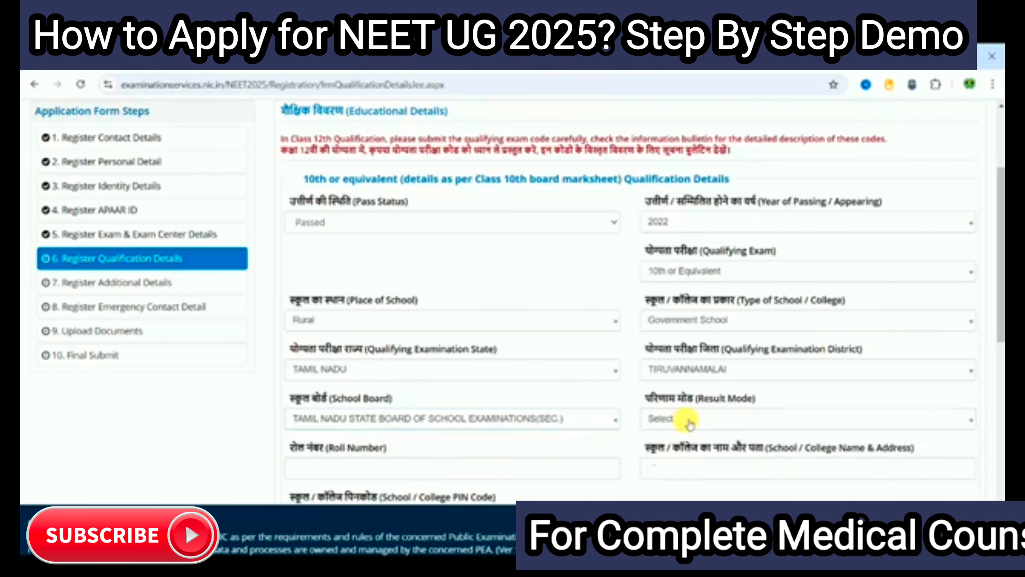
left_click(690, 420)
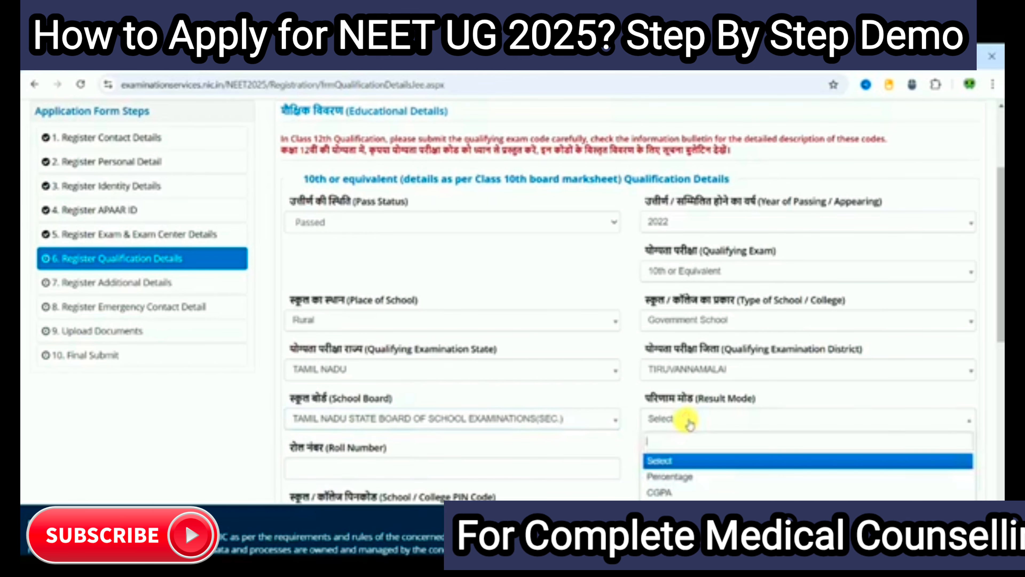
left_click(678, 477)
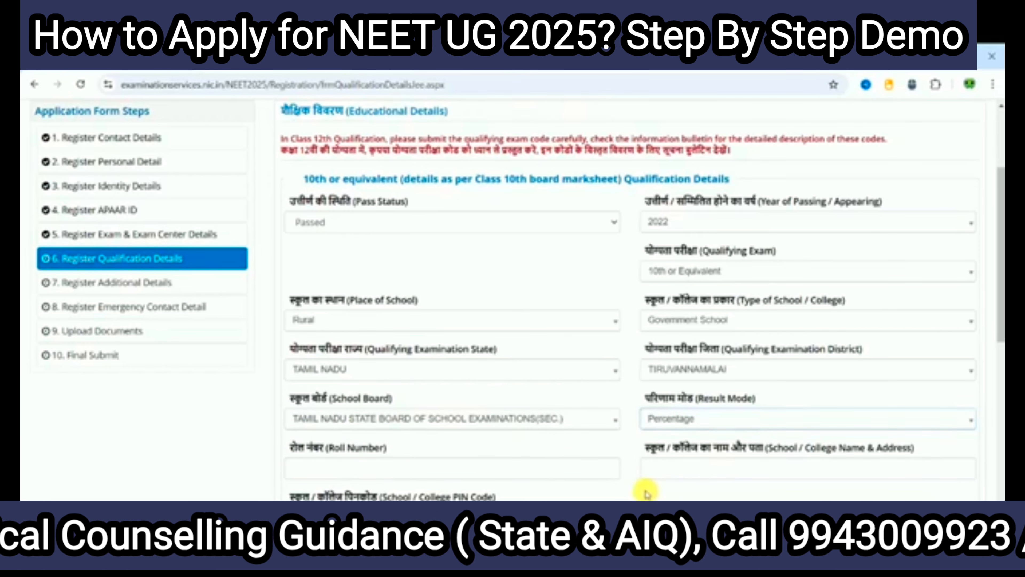
- Enter 10th total marks 500 and obtained marks 430, giving 86.00%
scroll(650, 489, "down", 2)
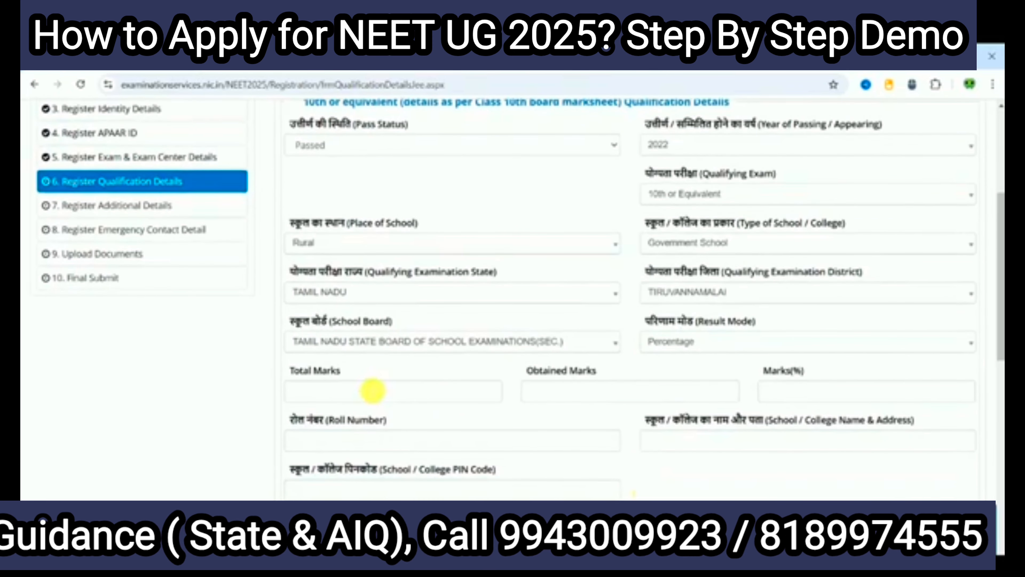
left_click(372, 390)
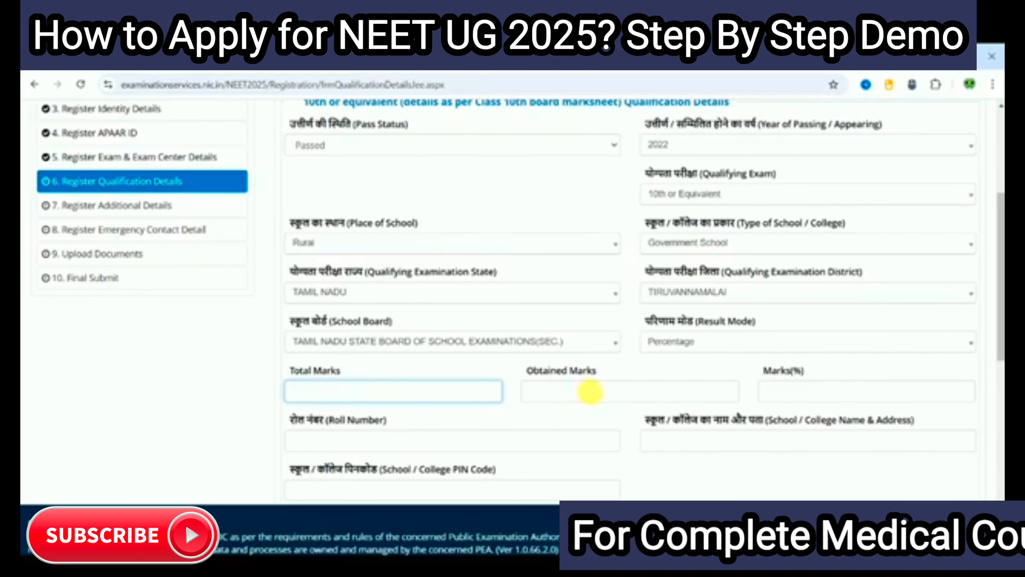
left_click(589, 391)
left_click(416, 390)
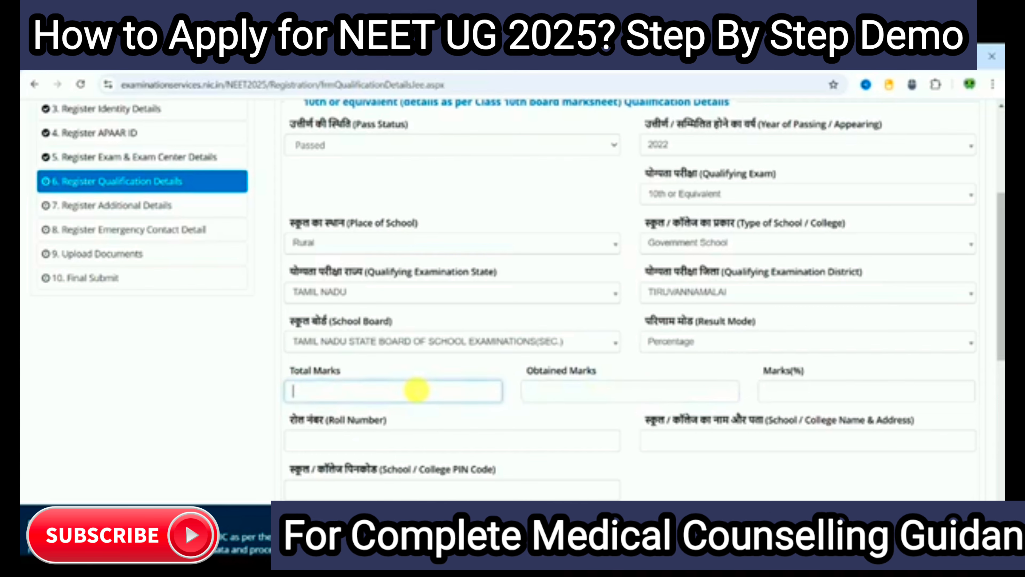
left_click(204, 404)
left_click(617, 389)
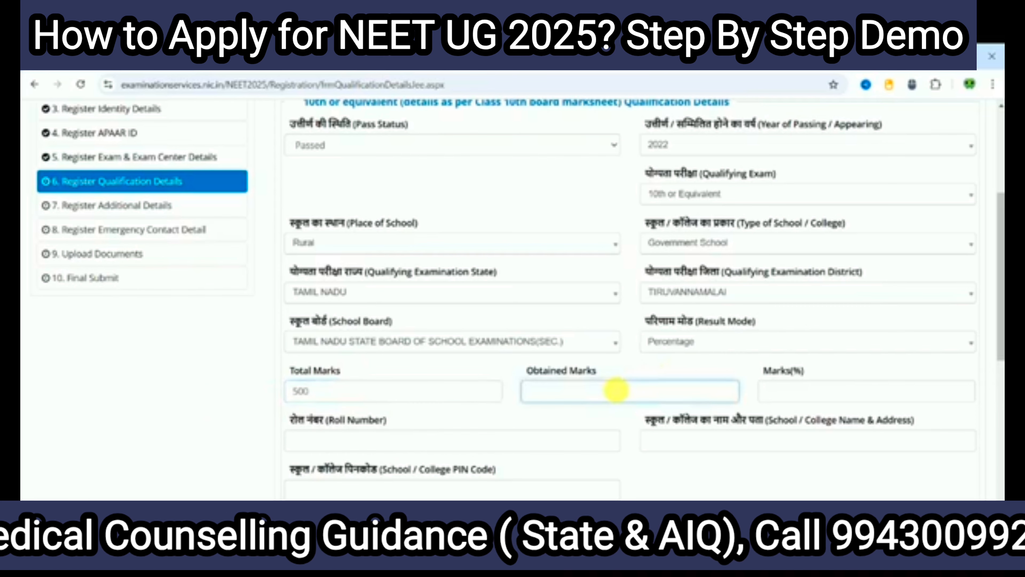
type("430")
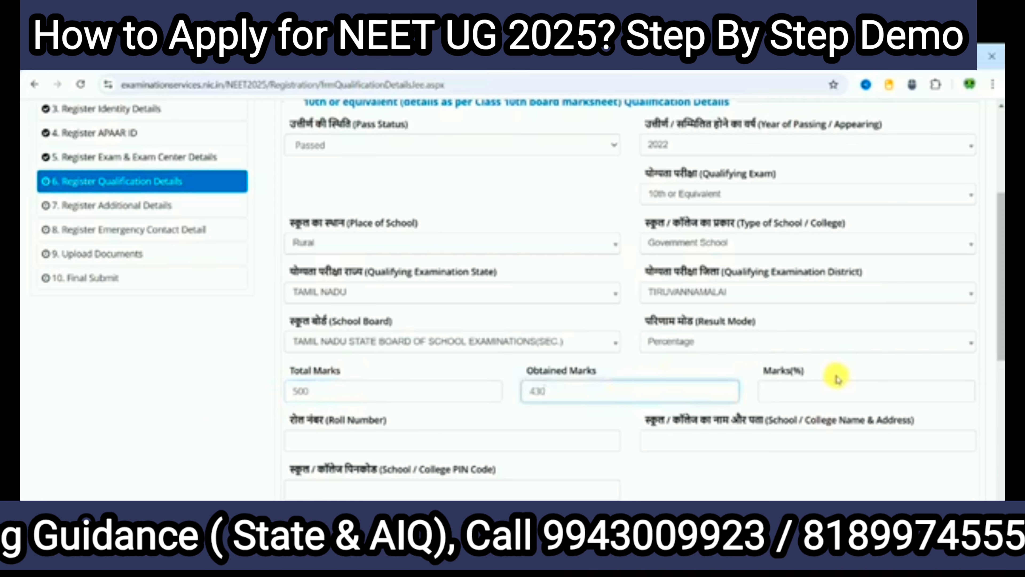
left_click(850, 389)
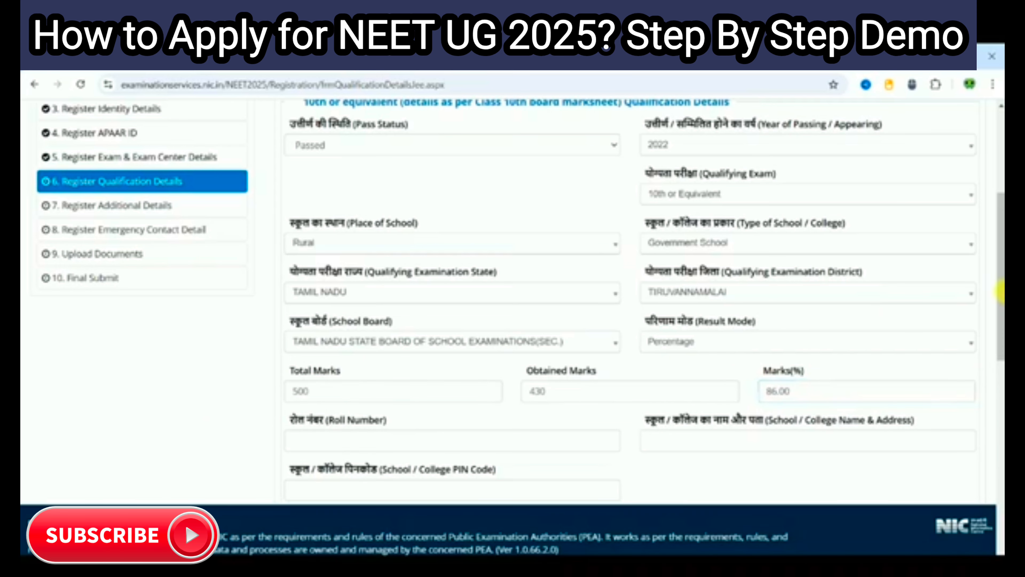
- Fill in the 10th roll number, school name HEBRON, and school PIN code
left_click_drag(1000, 318, 1000, 361)
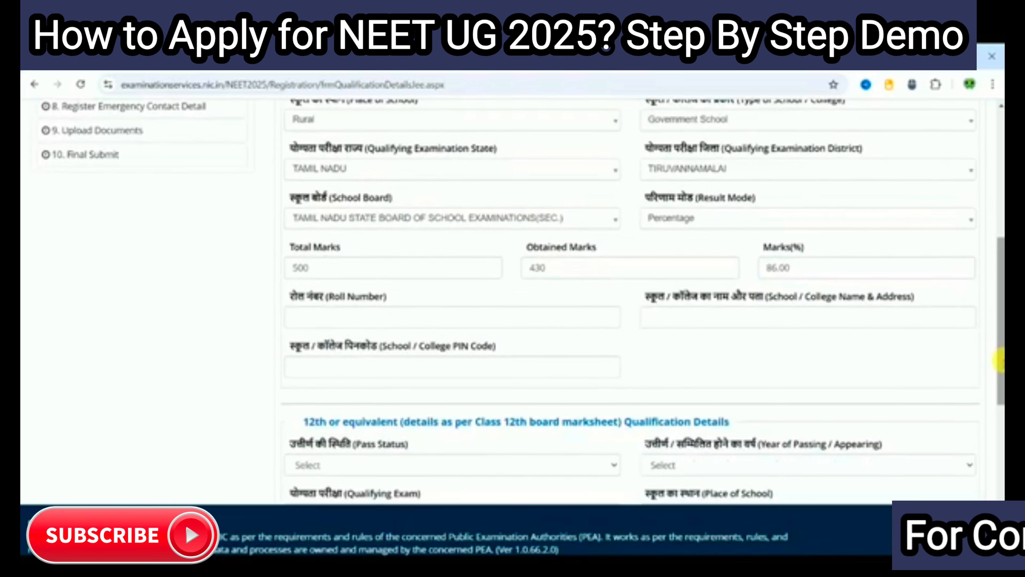
left_click(520, 319)
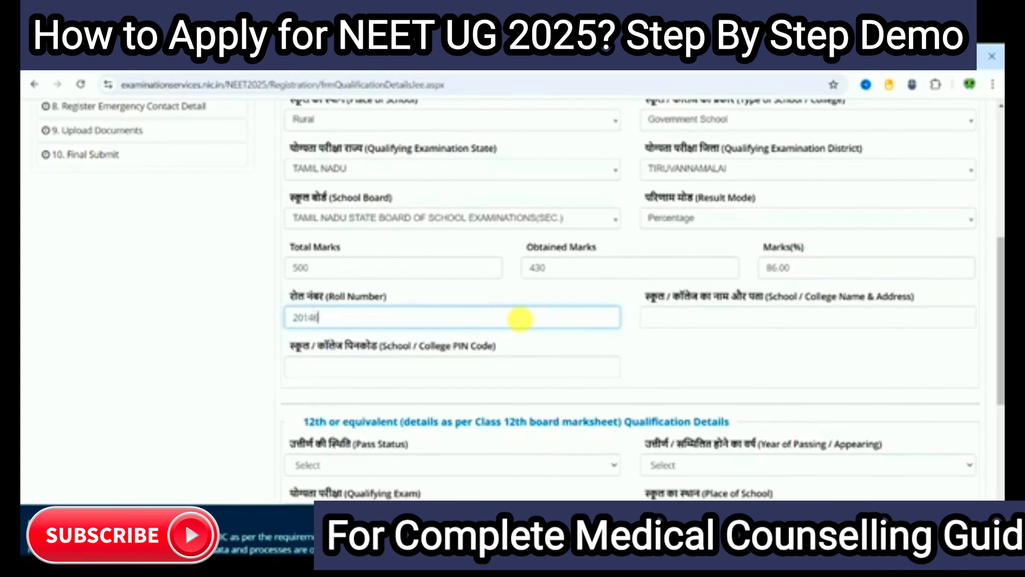
left_click(762, 323)
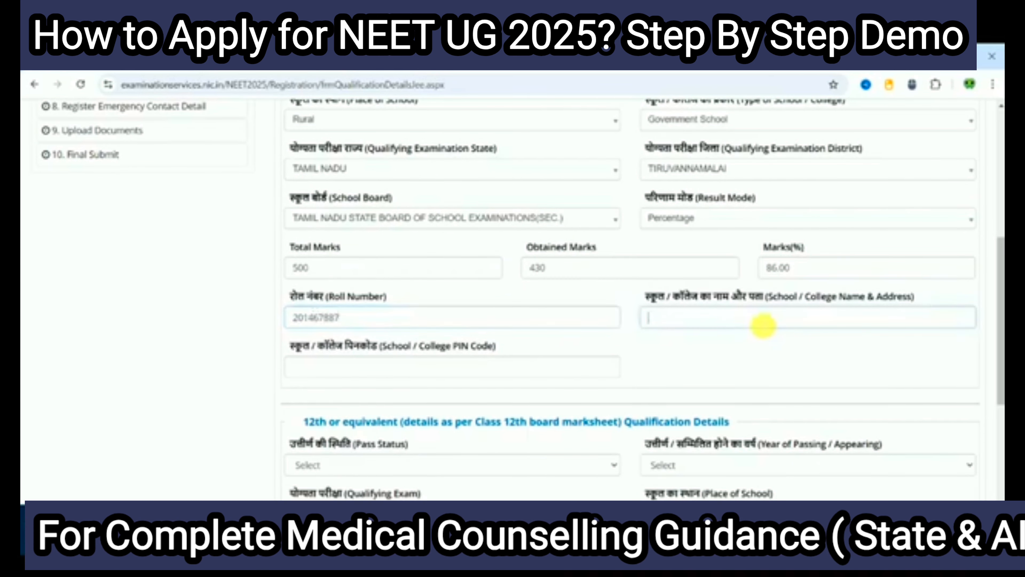
type("HE")
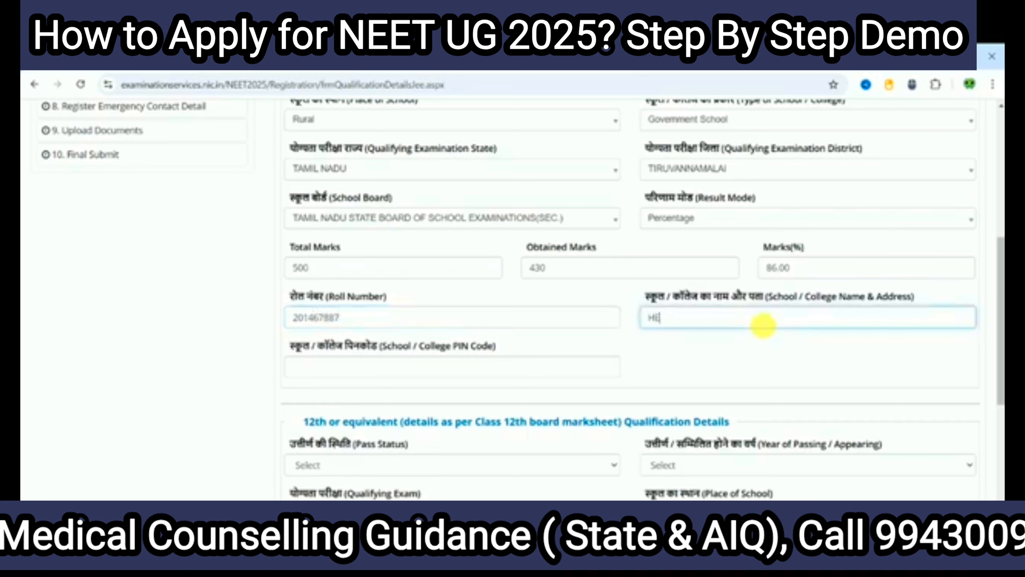
type("BRON")
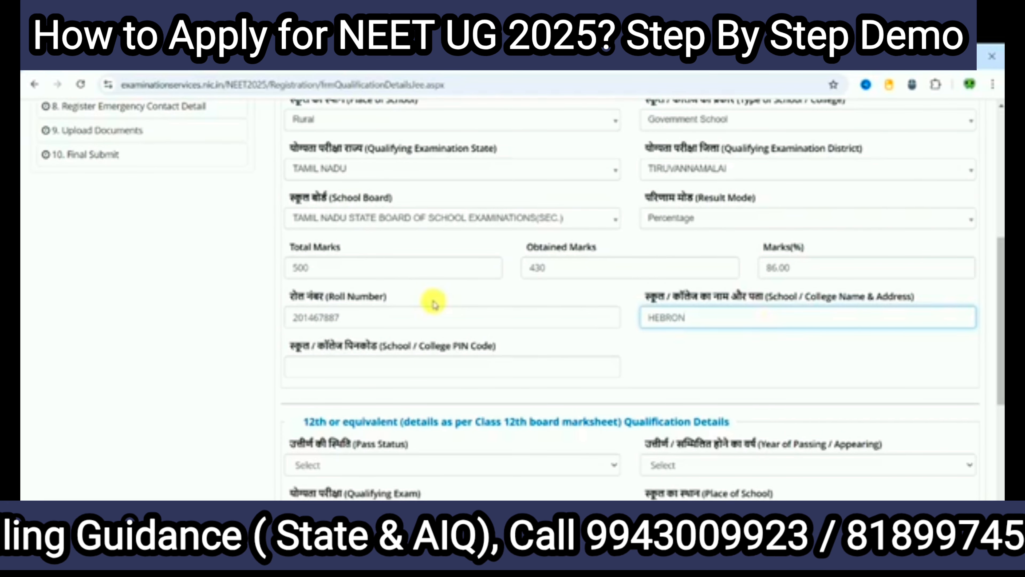
left_click(386, 368)
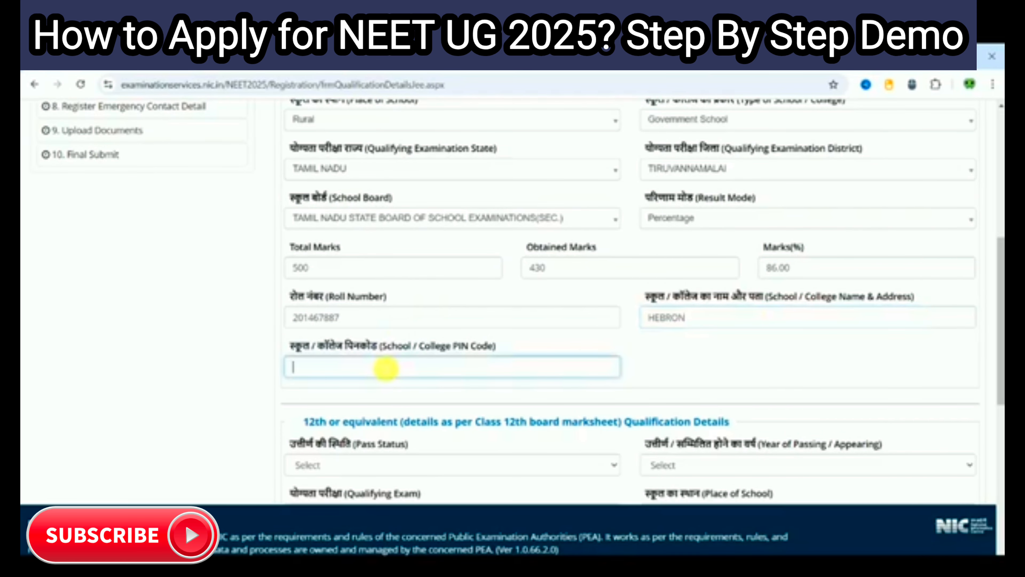
type("6")
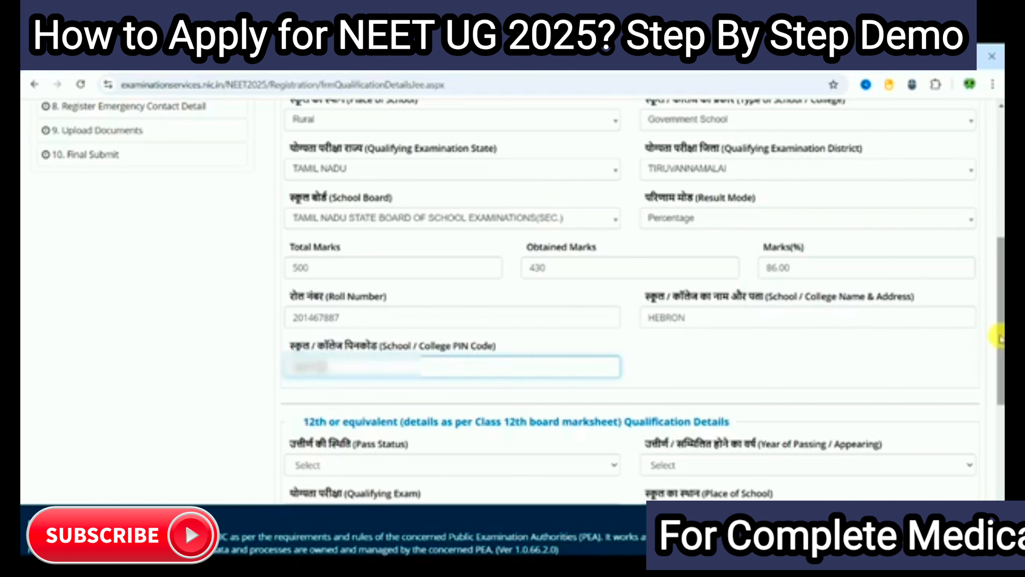
- Set the 12th status to Appearing, year 2025, qualifying exam CODE: 01
left_click_drag(999, 337, 1000, 448)
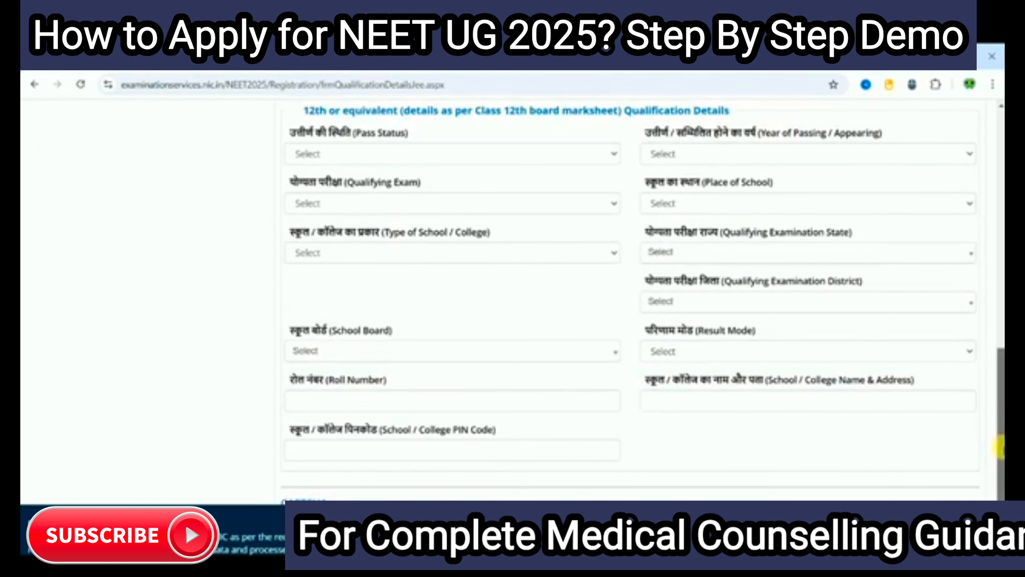
left_click(416, 155)
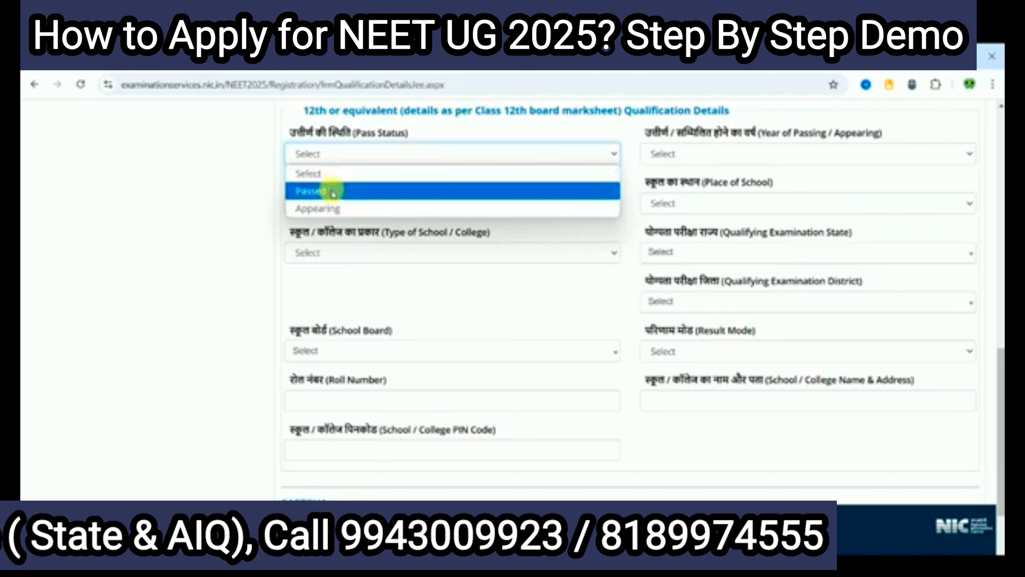
left_click(333, 207)
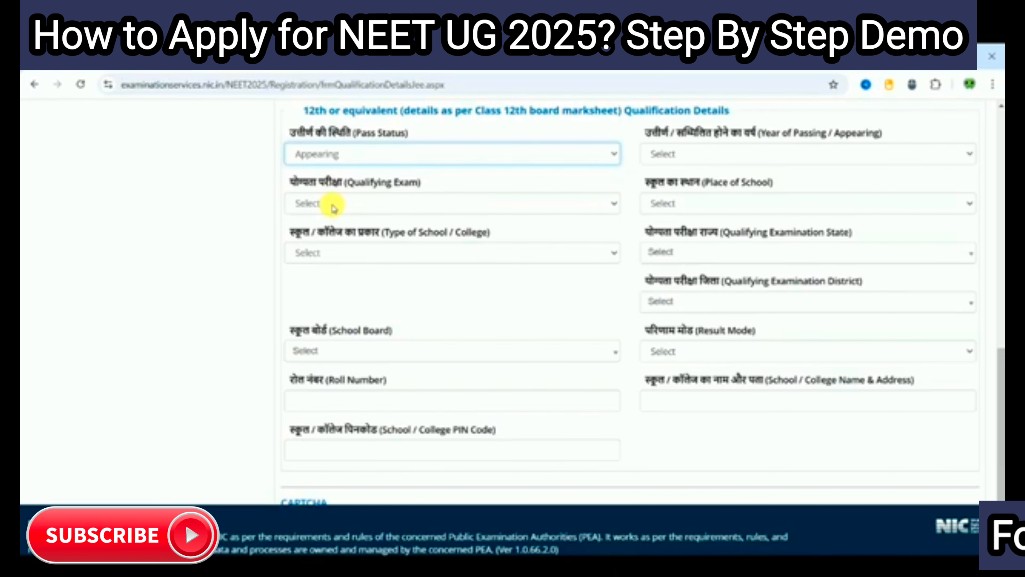
left_click(694, 153)
left_click(600, 185)
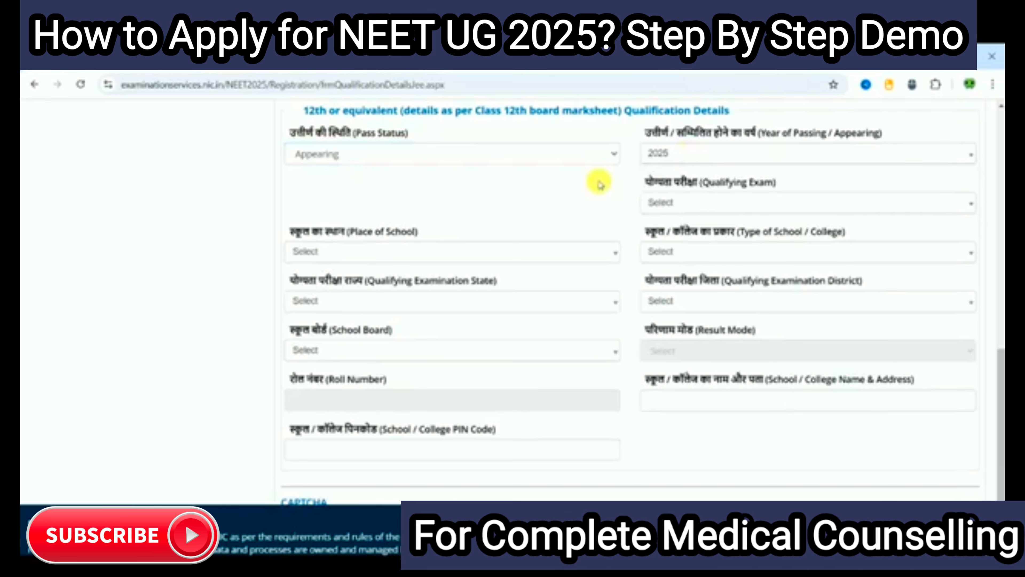
left_click(697, 204)
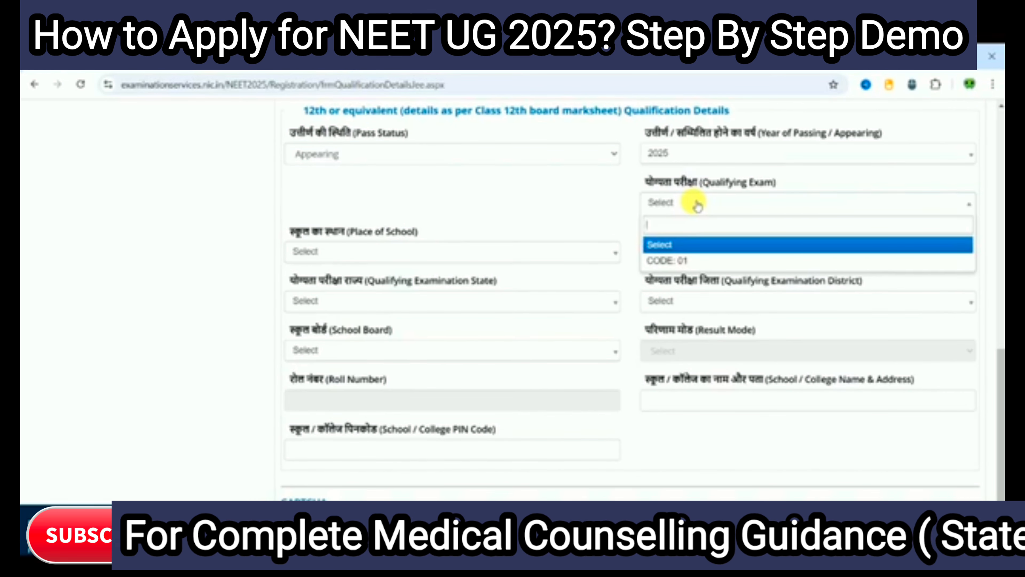
left_click(677, 260)
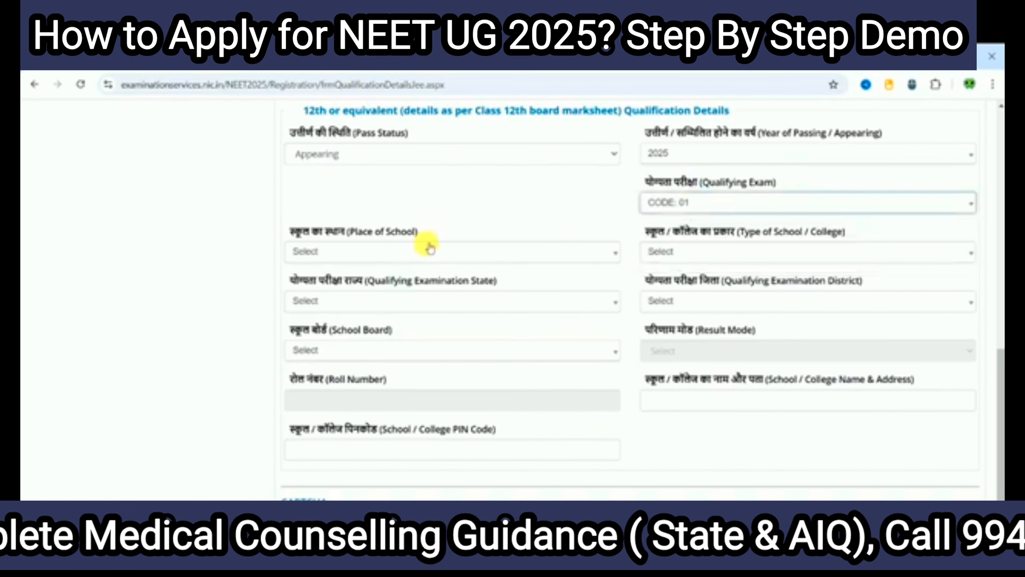
- Set the 12th school to Rural, Government School, with state TAMIL NADU
left_click(366, 248)
left_click(357, 258)
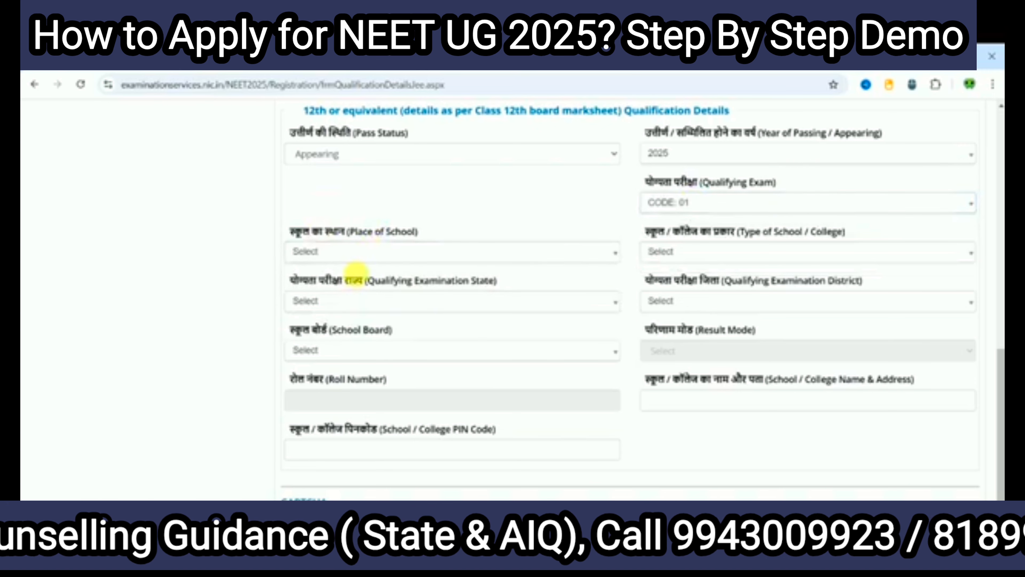
left_click(364, 254)
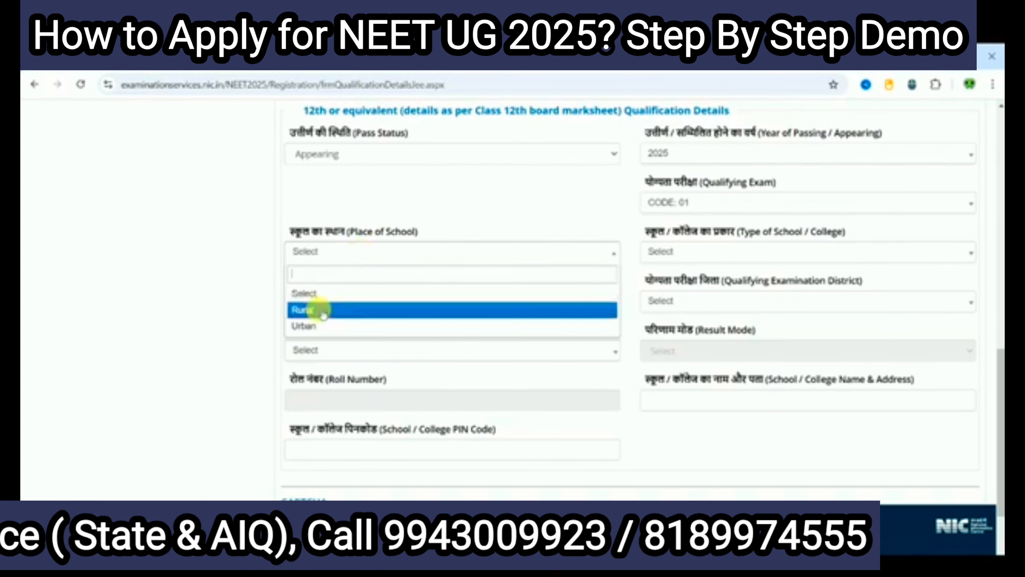
left_click(309, 309)
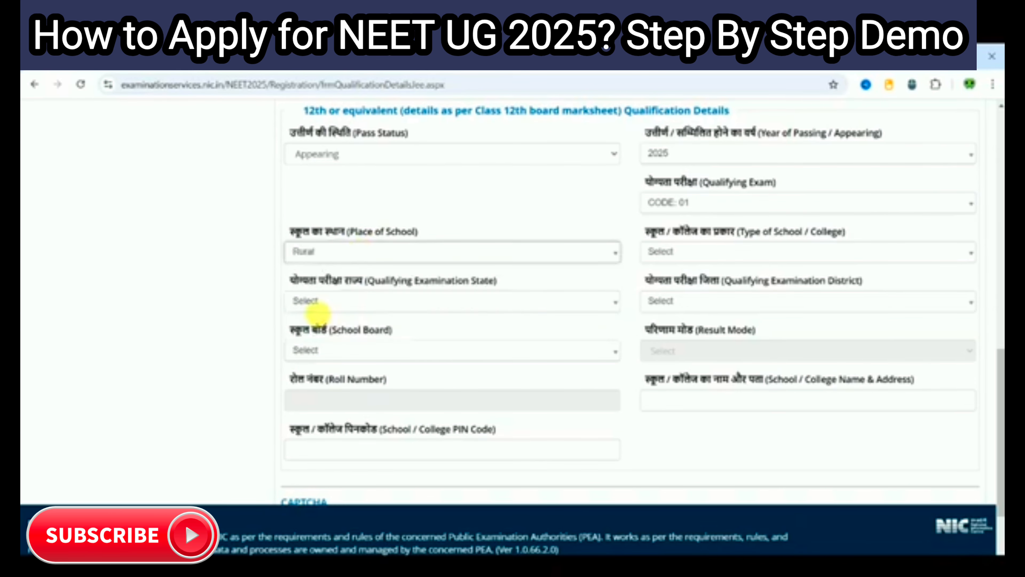
left_click(713, 259)
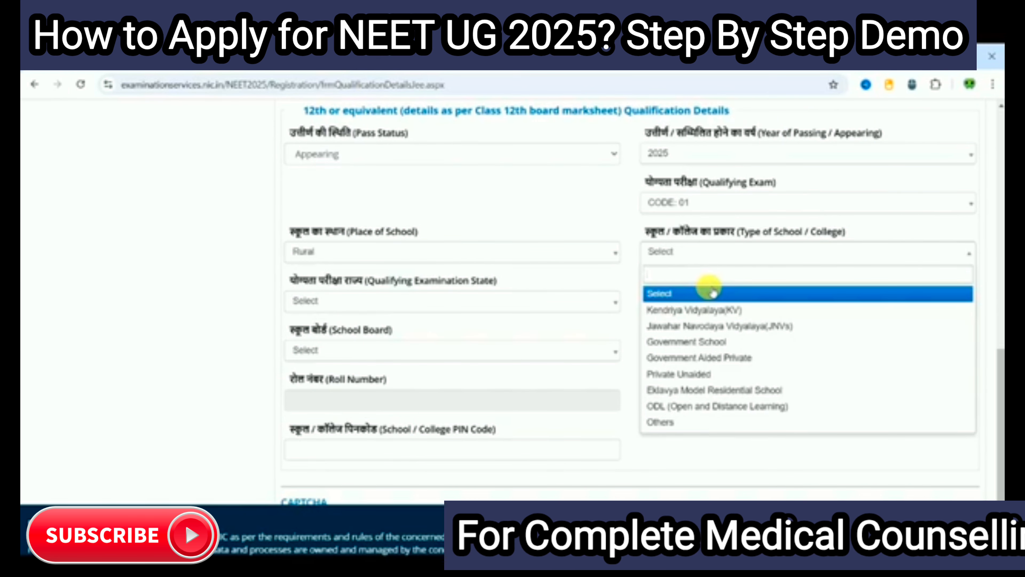
left_click(707, 343)
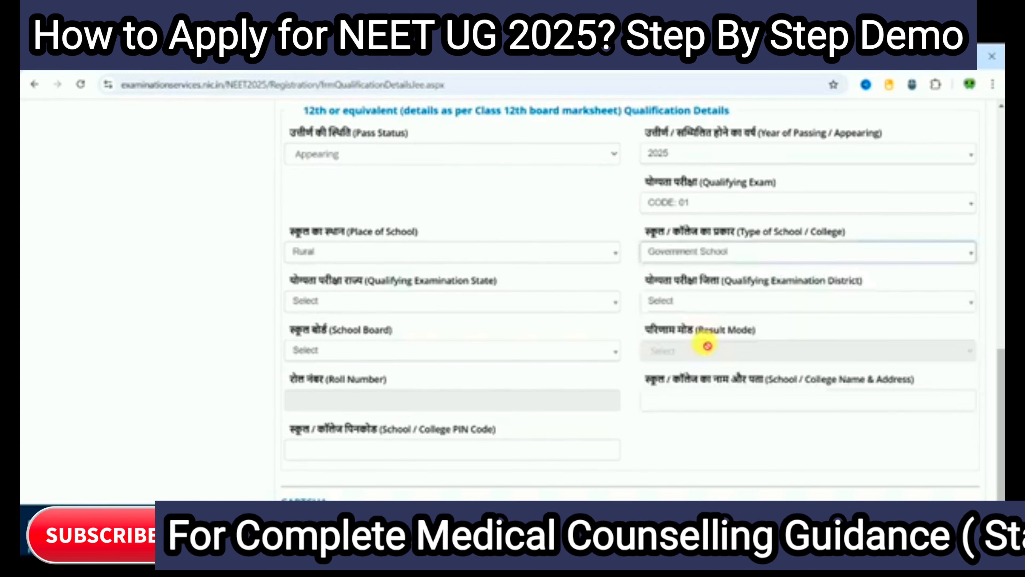
left_click(455, 294)
left_click(455, 298)
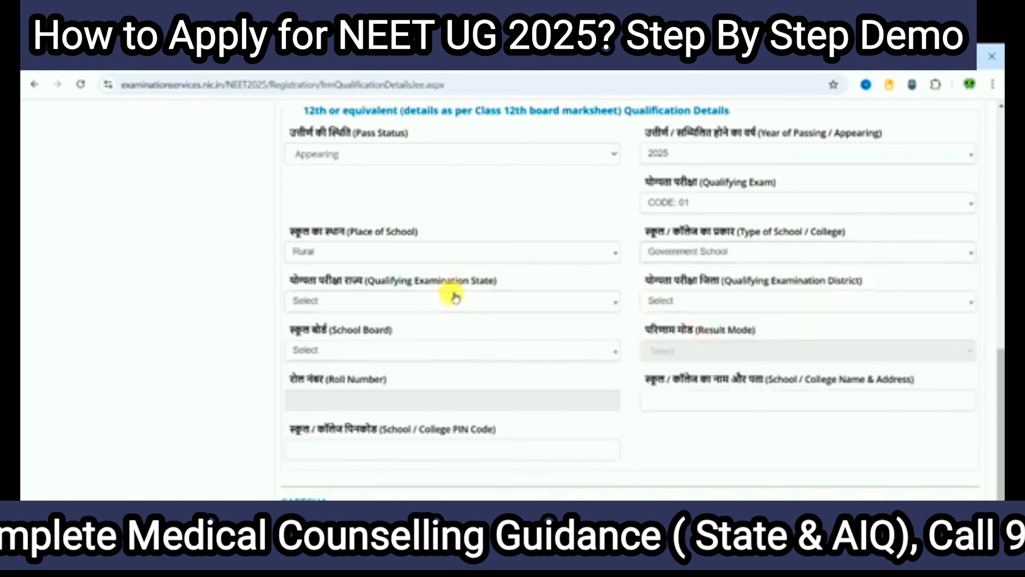
left_click(449, 299)
type("T")
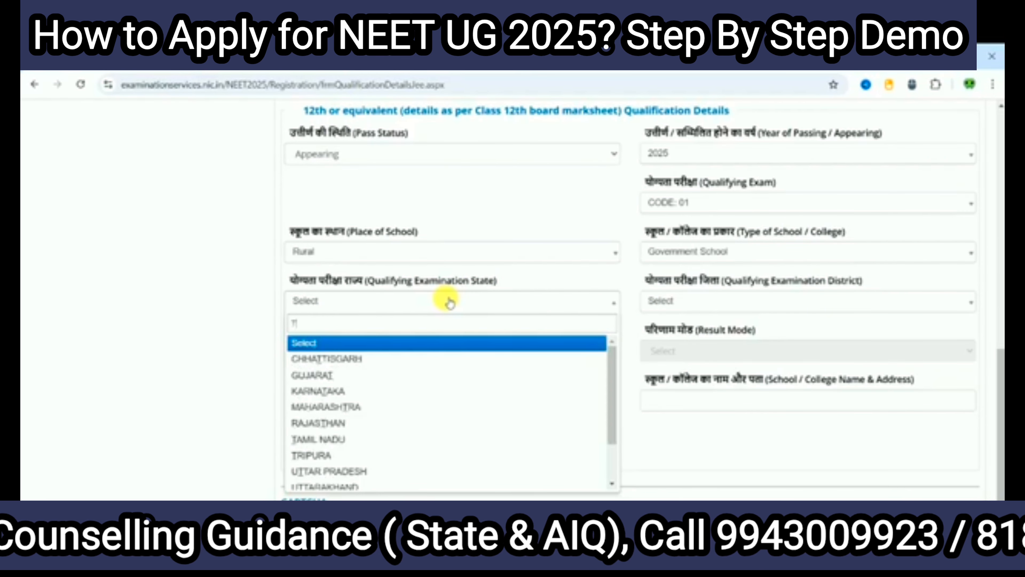
type("A")
left_click(355, 360)
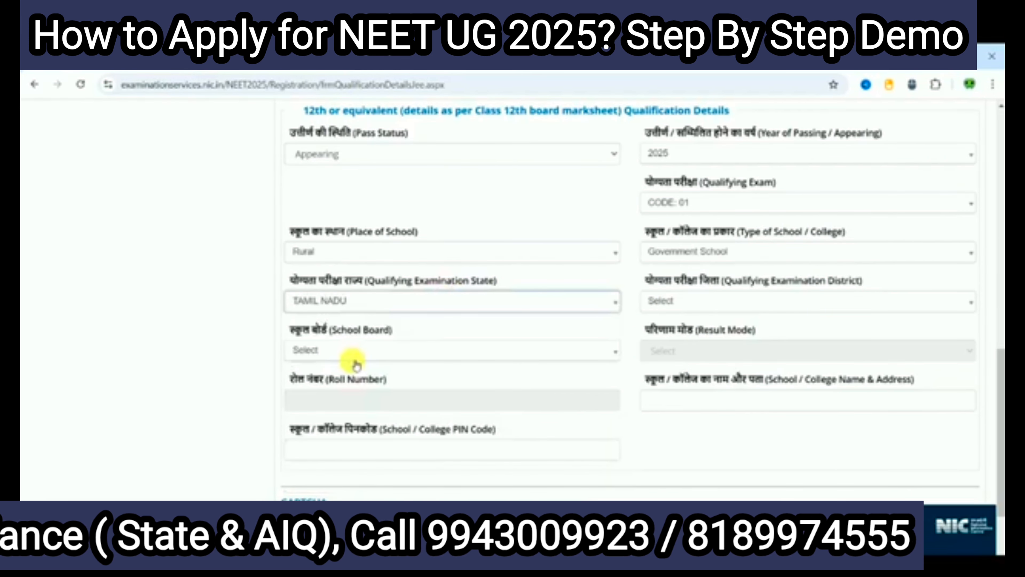
- Choose district TIRUVANNAMALAI and the Tamil Nadu Board of Higher Secondary Education
left_click(735, 299)
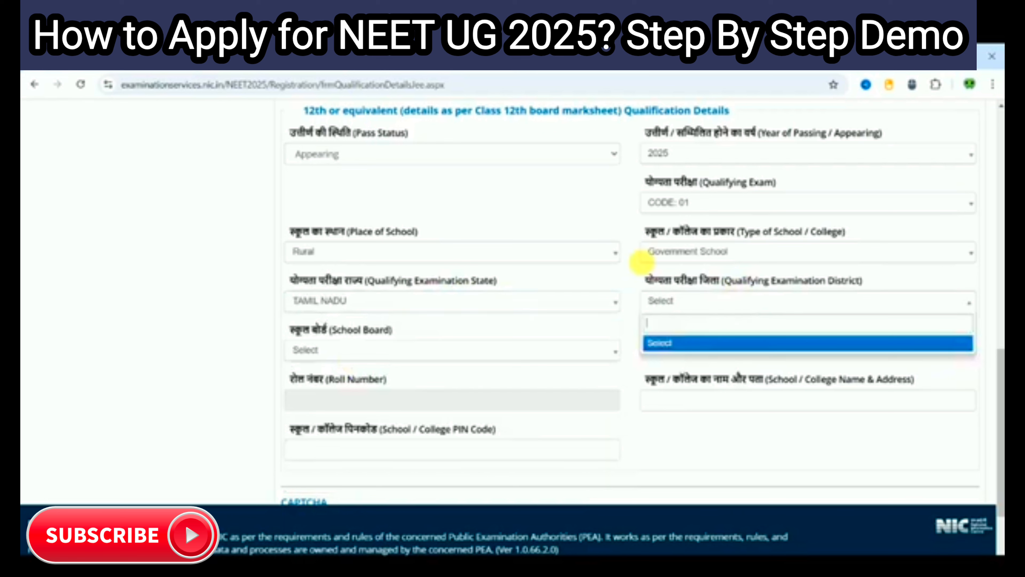
left_click(617, 259)
left_click(620, 264)
left_click(702, 299)
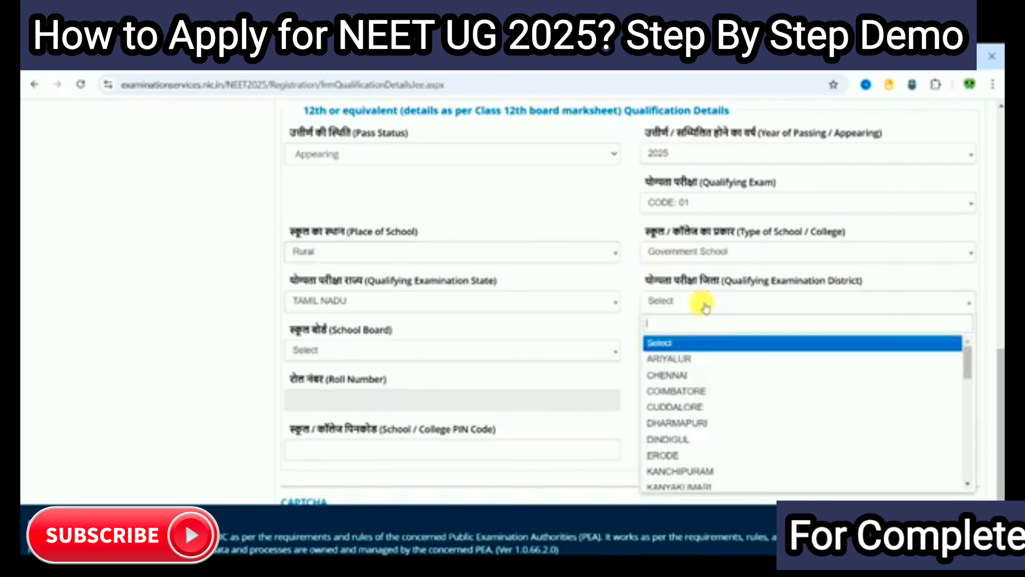
left_click_drag(969, 372, 970, 462)
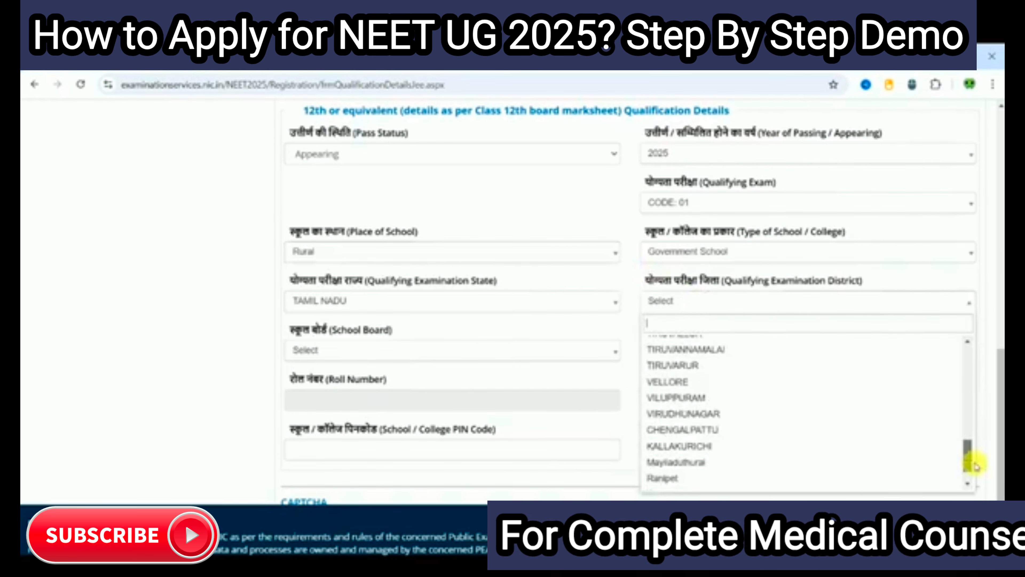
left_click(783, 344)
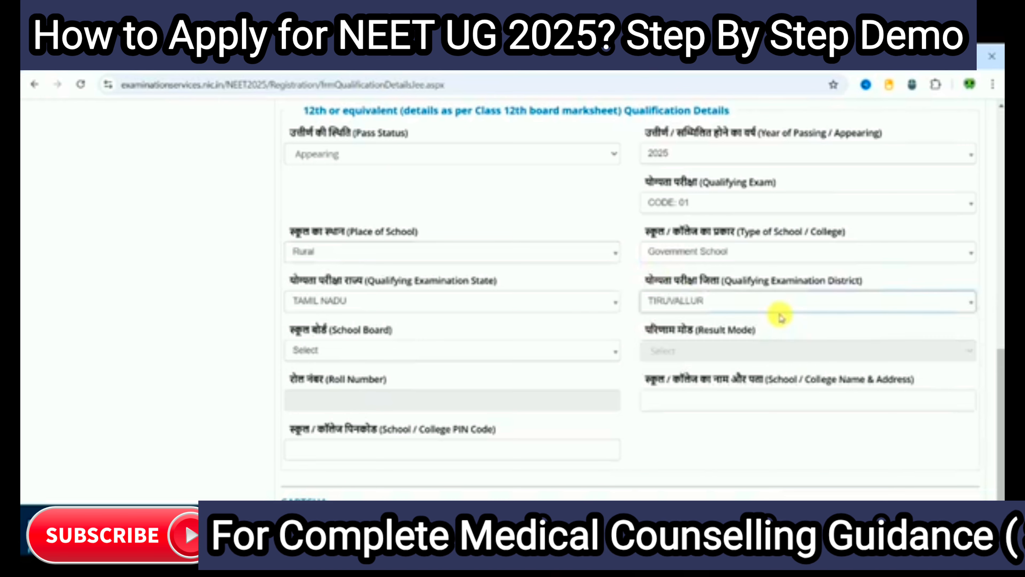
left_click(779, 306)
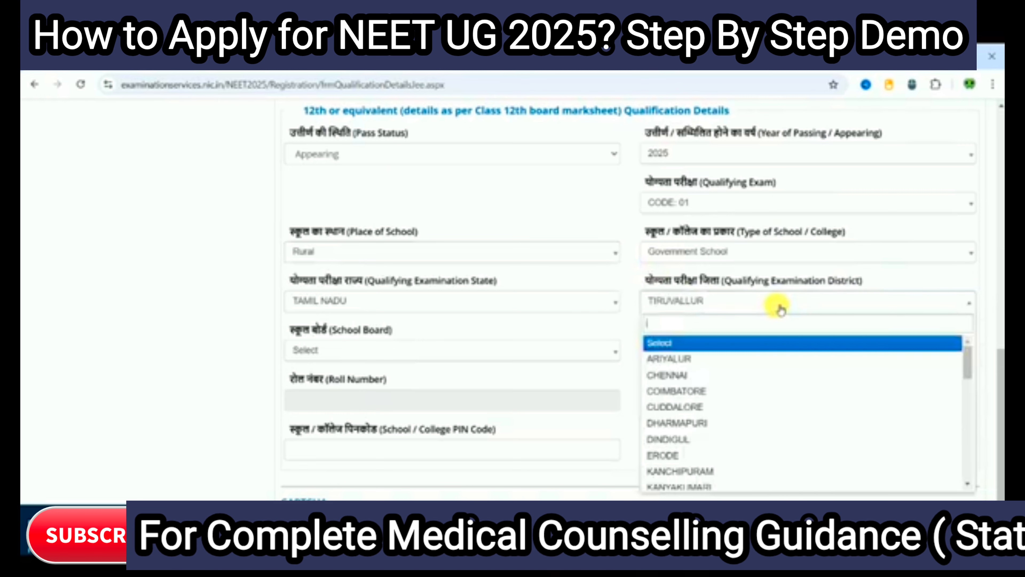
left_click(965, 460)
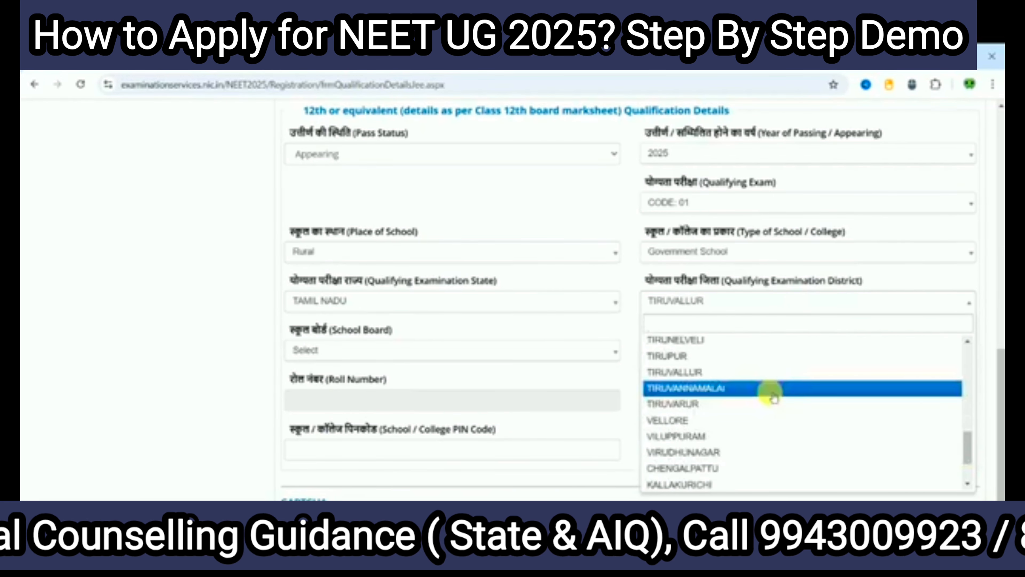
left_click(771, 389)
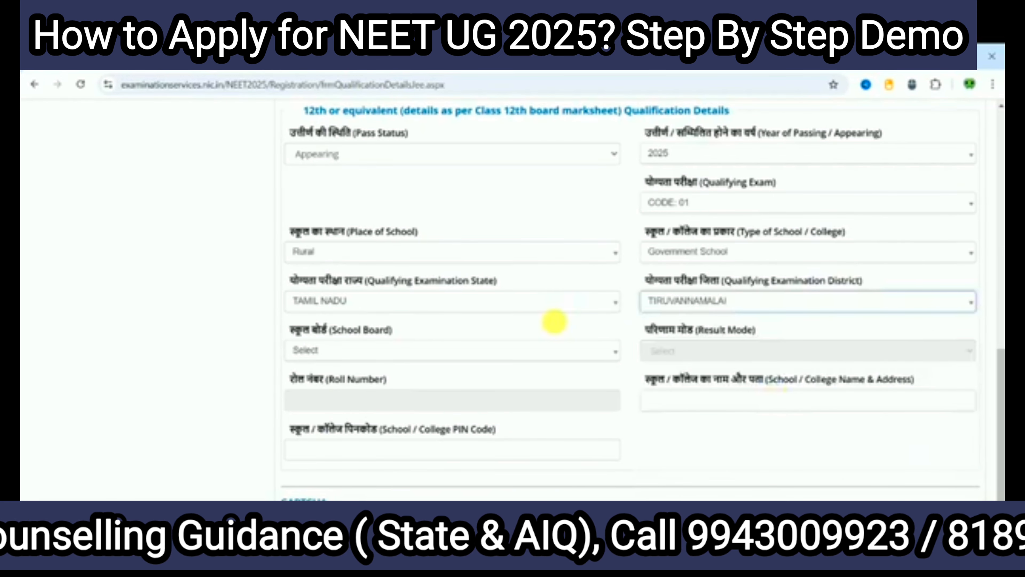
left_click(336, 358)
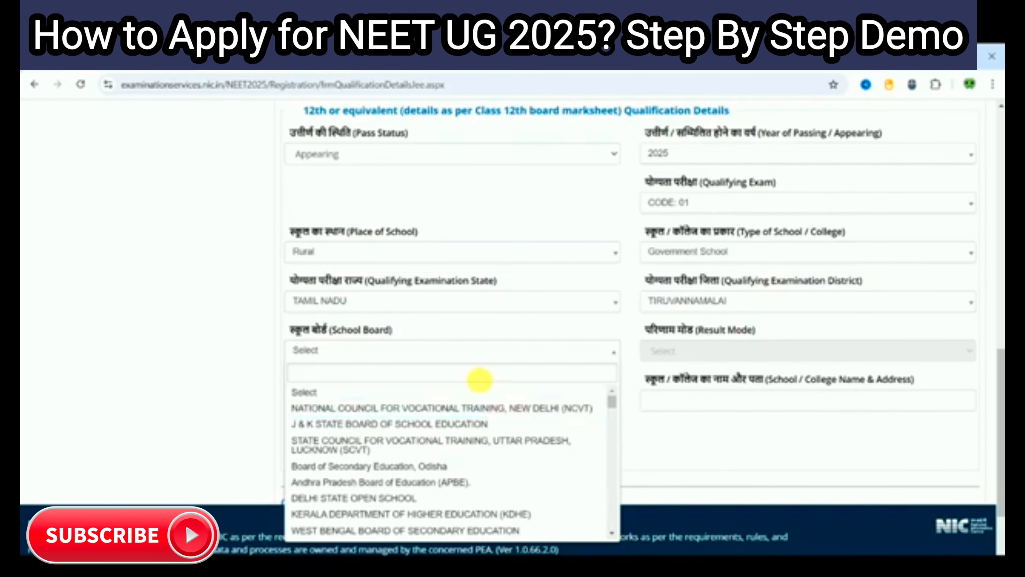
type("TAMIL")
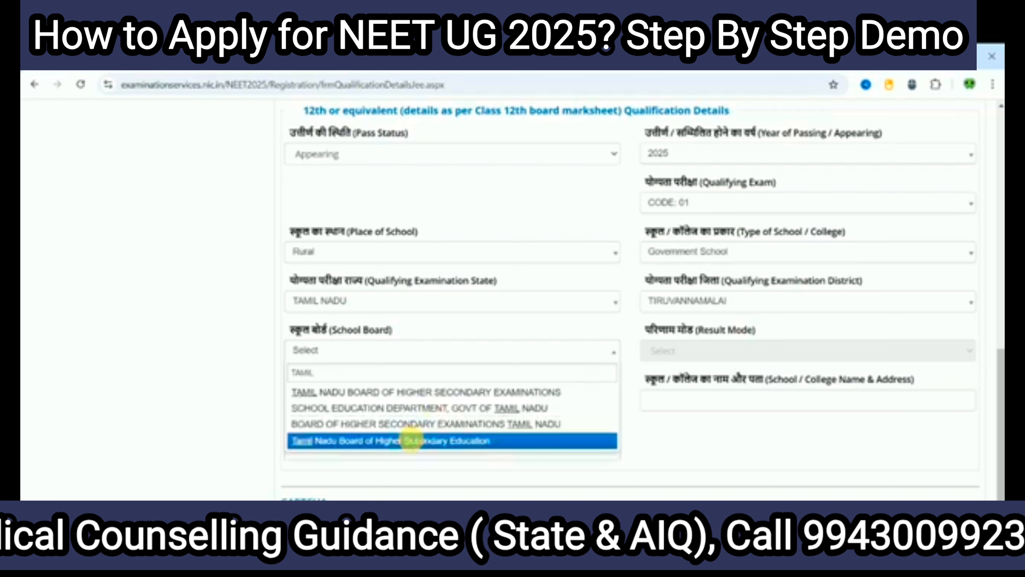
left_click(416, 445)
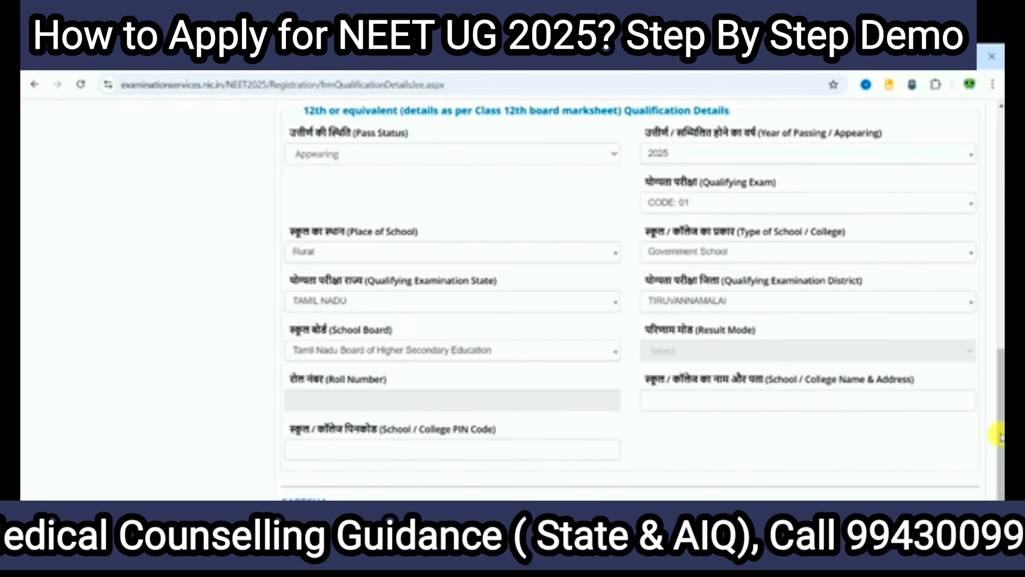
scroll(997, 436, "up", 5)
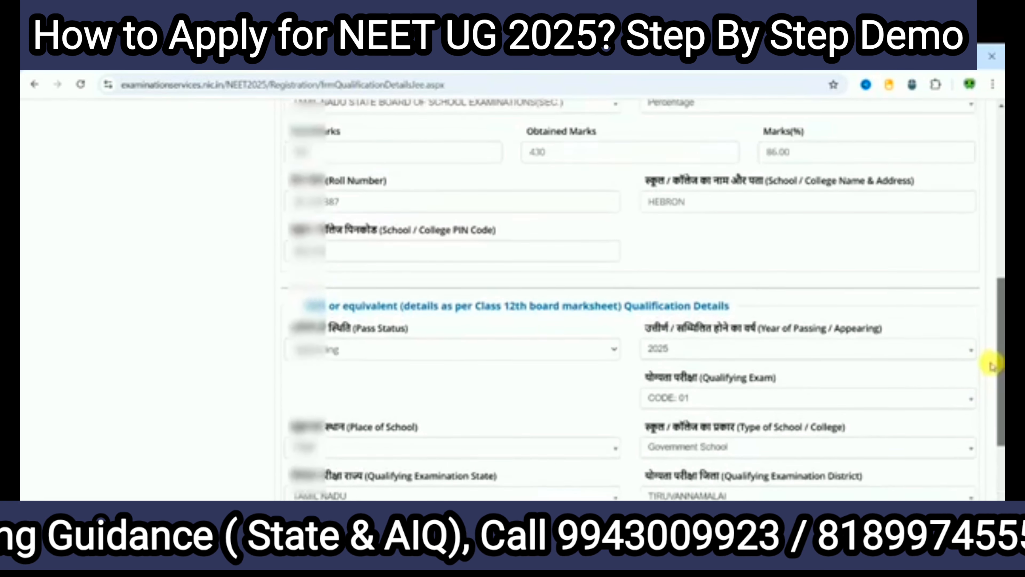
left_click_drag(992, 323, 998, 412)
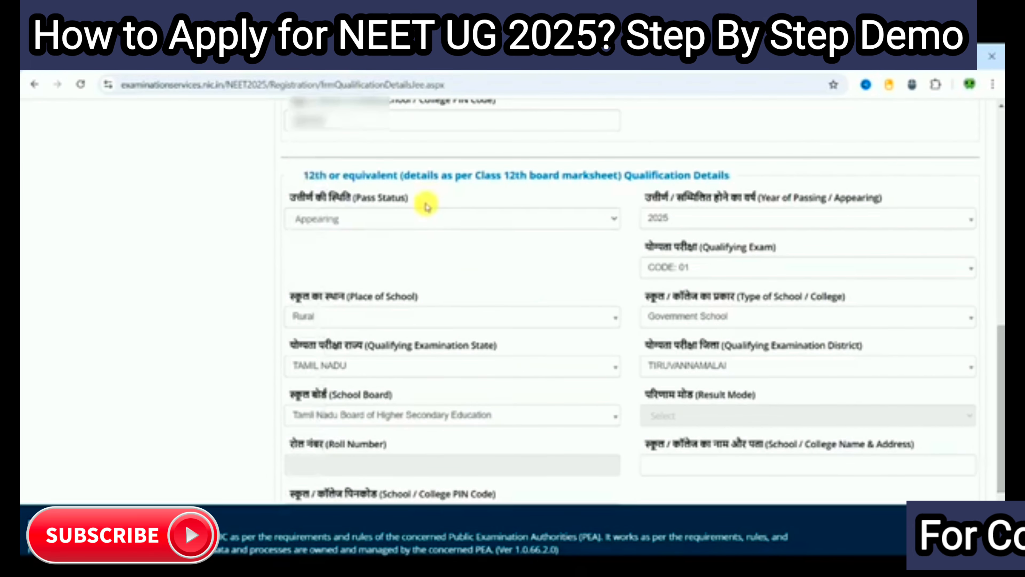
- Change the 12th pass status to Passed with 2024 as year of passing
left_click(422, 211)
left_click(366, 254)
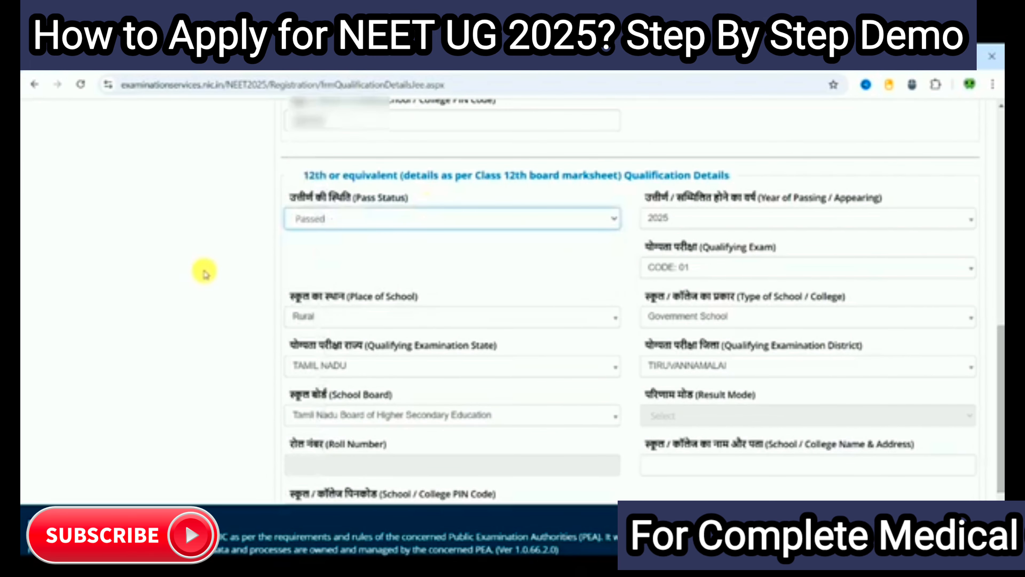
scroll(190, 276, "down", 3)
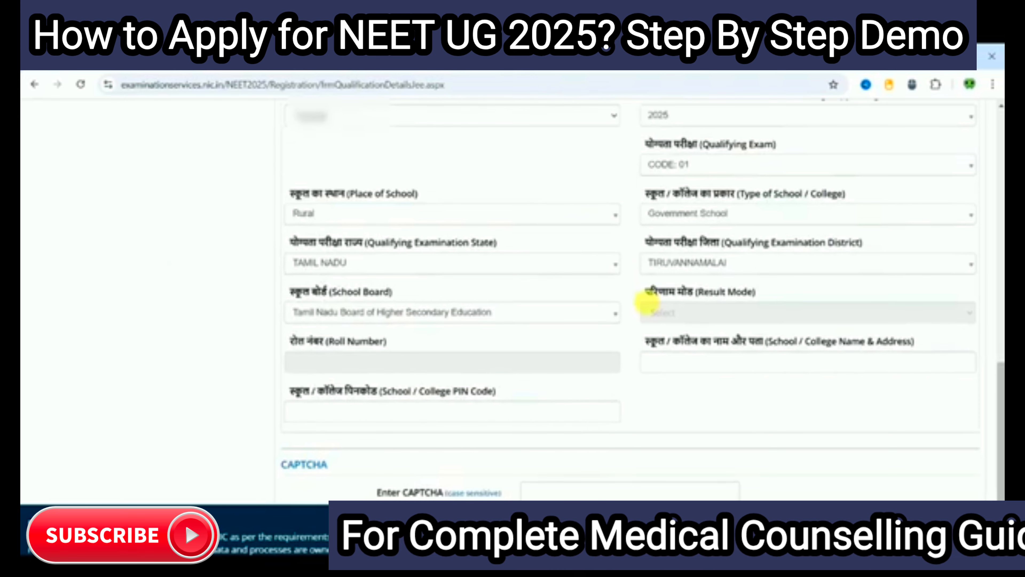
scroll(669, 388, "up", 3)
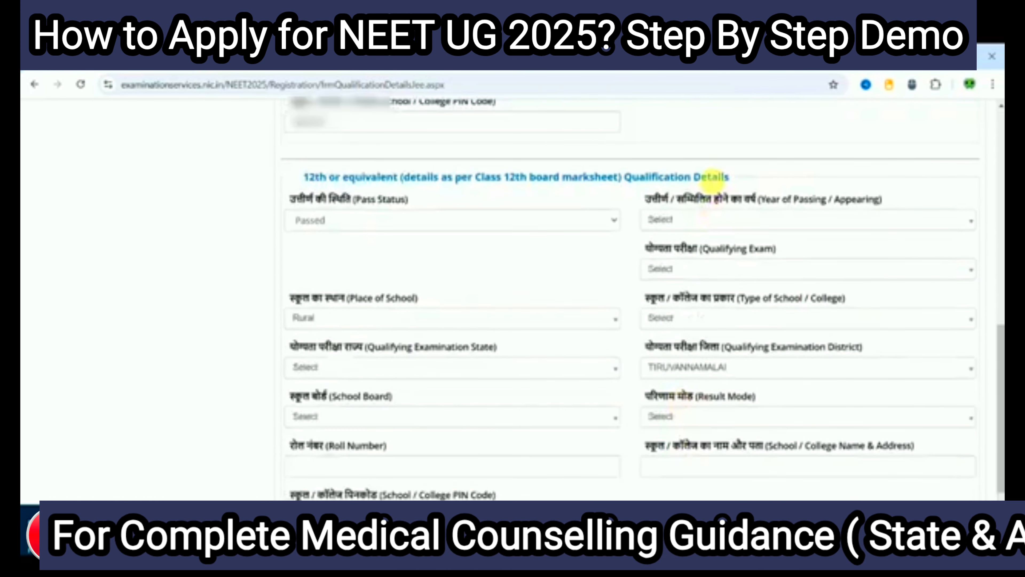
left_click(697, 218)
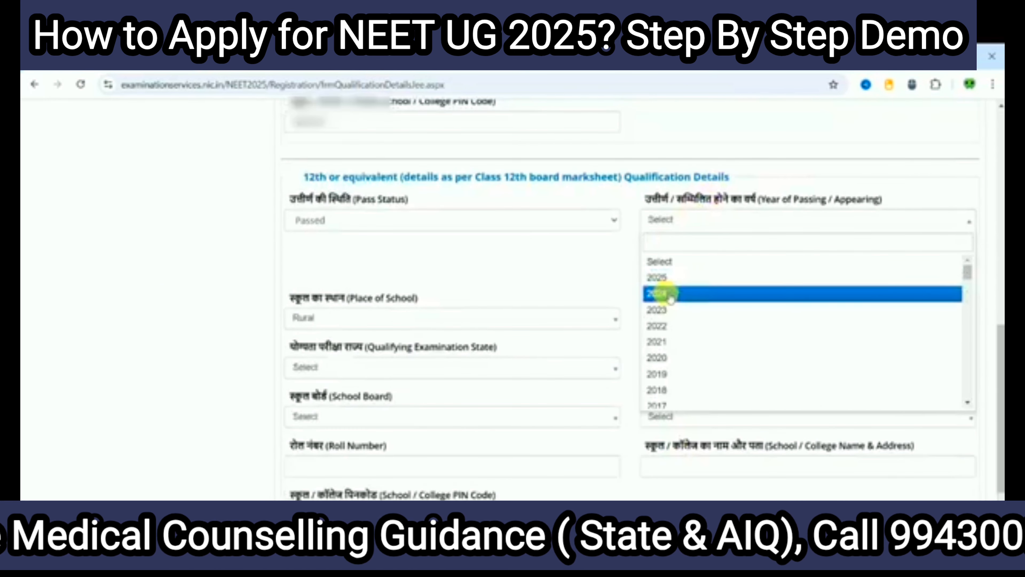
left_click(662, 293)
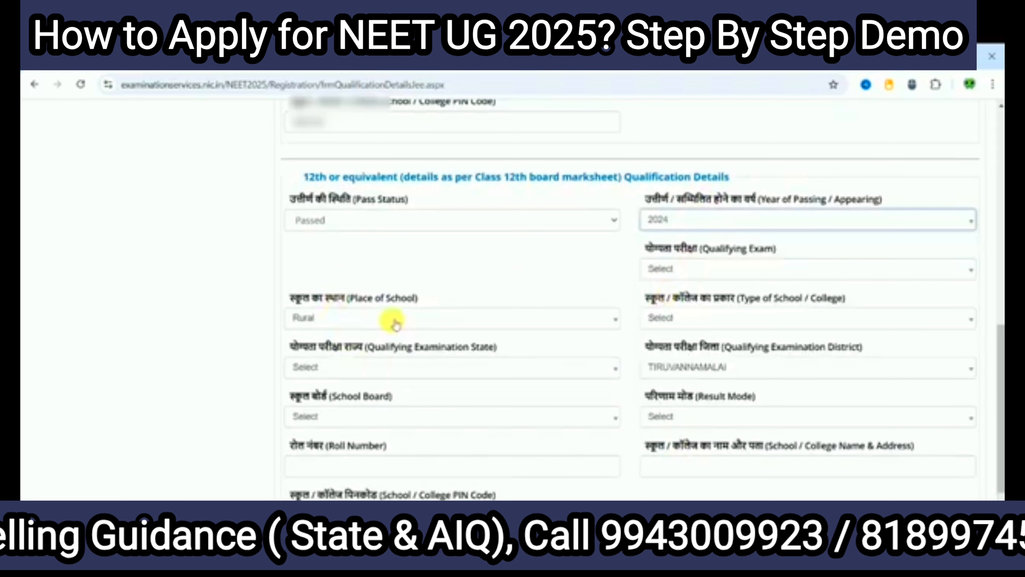
- Change the qualifying exam from CODE: 02 to CODE: 03 and move on to Additional Details
left_click(707, 269)
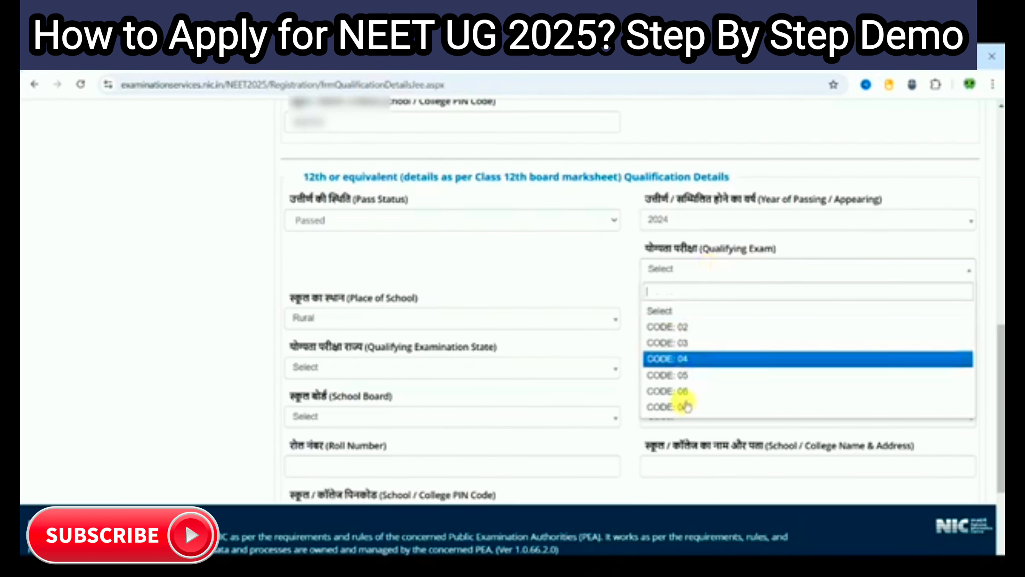
left_click(682, 326)
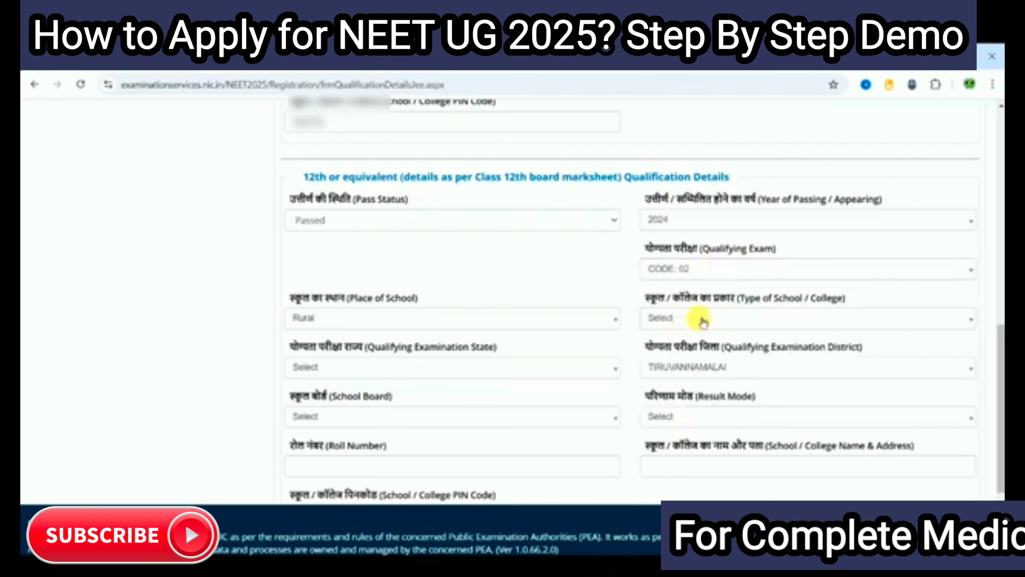
left_click(778, 281)
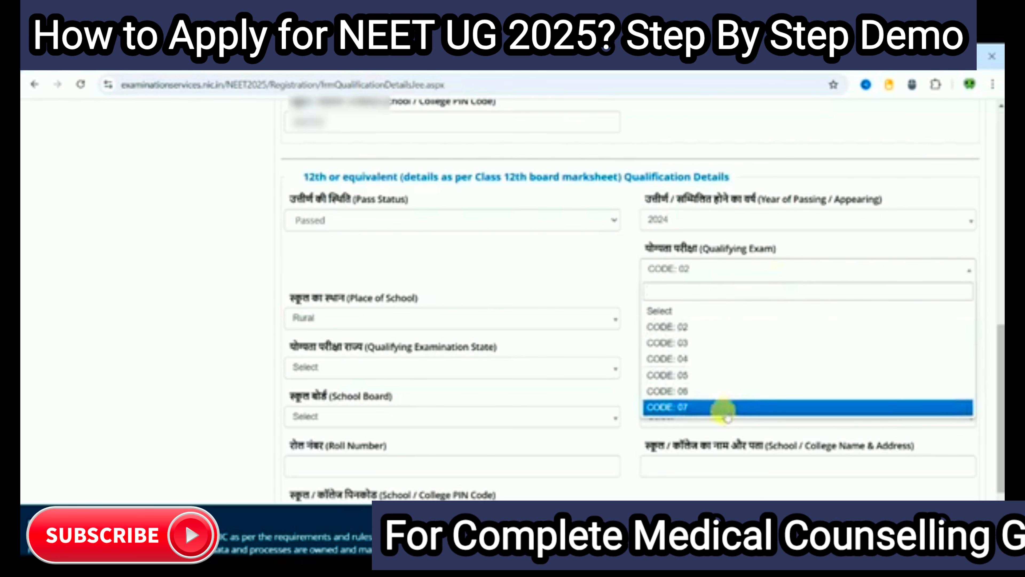
left_click(709, 344)
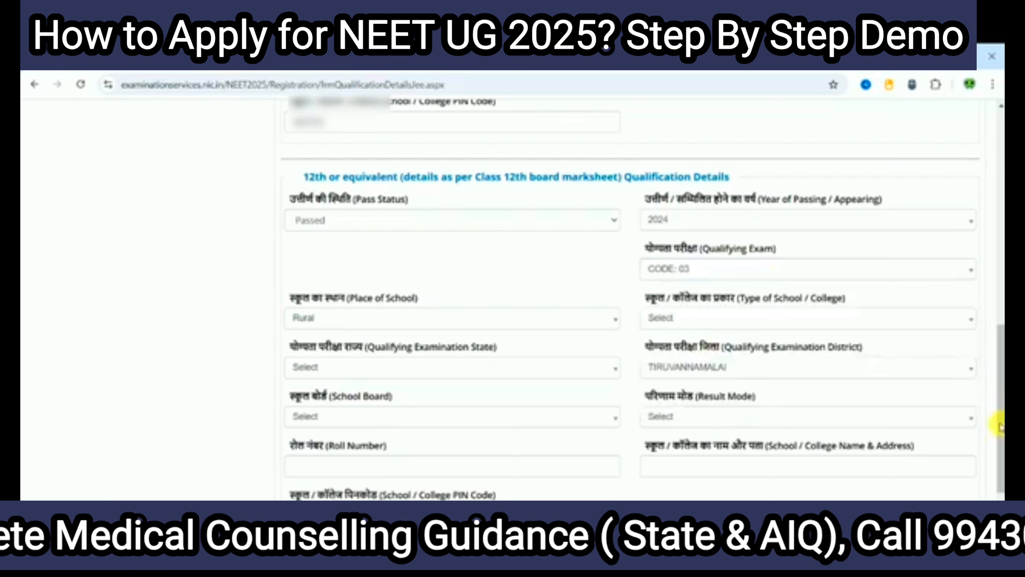
left_click_drag(1000, 425, 998, 459)
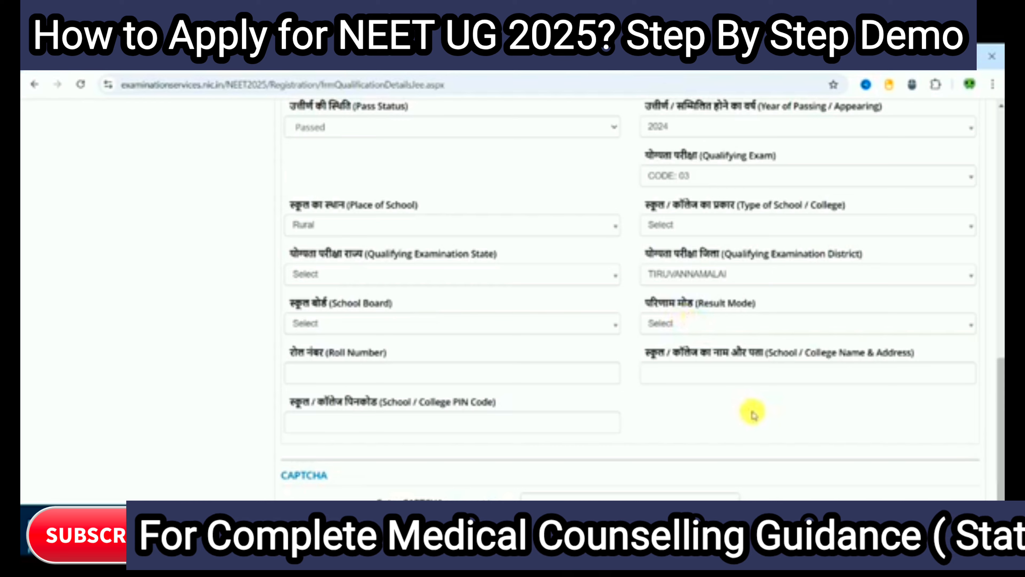
scroll(751, 412, "down", 3)
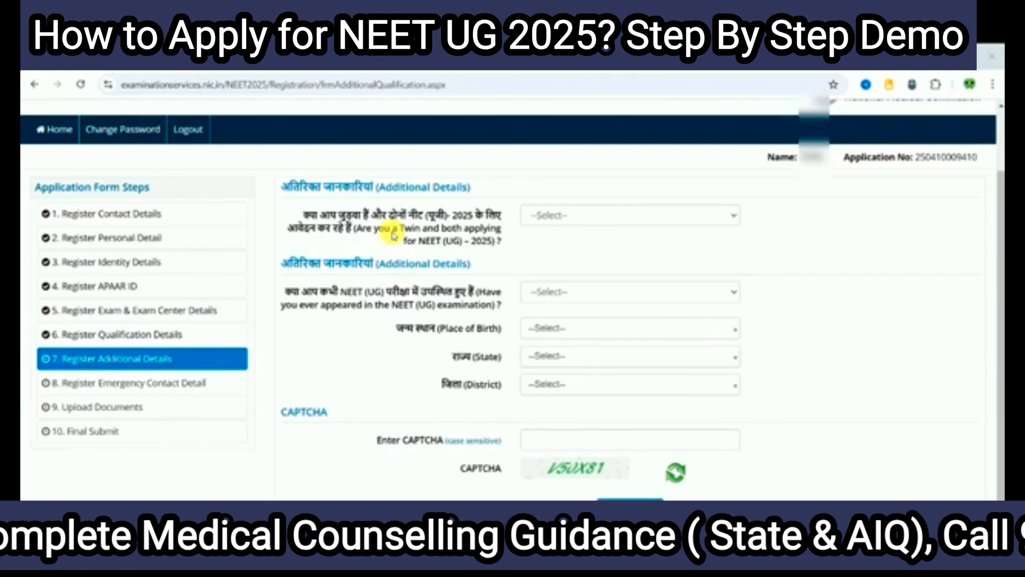
- Answer No to both the twin question and the previous NEET appearance question
left_click(557, 223)
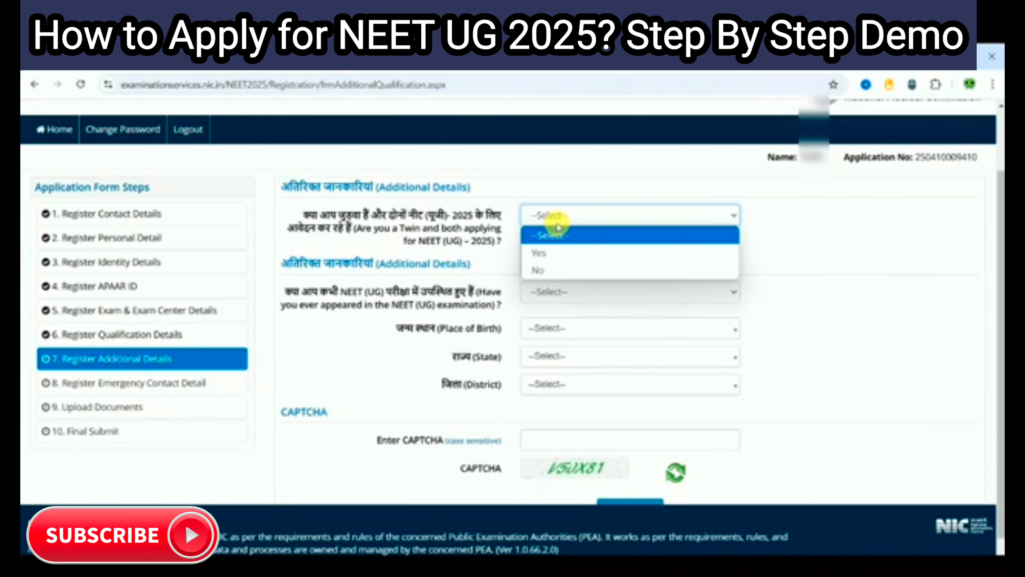
left_click(545, 270)
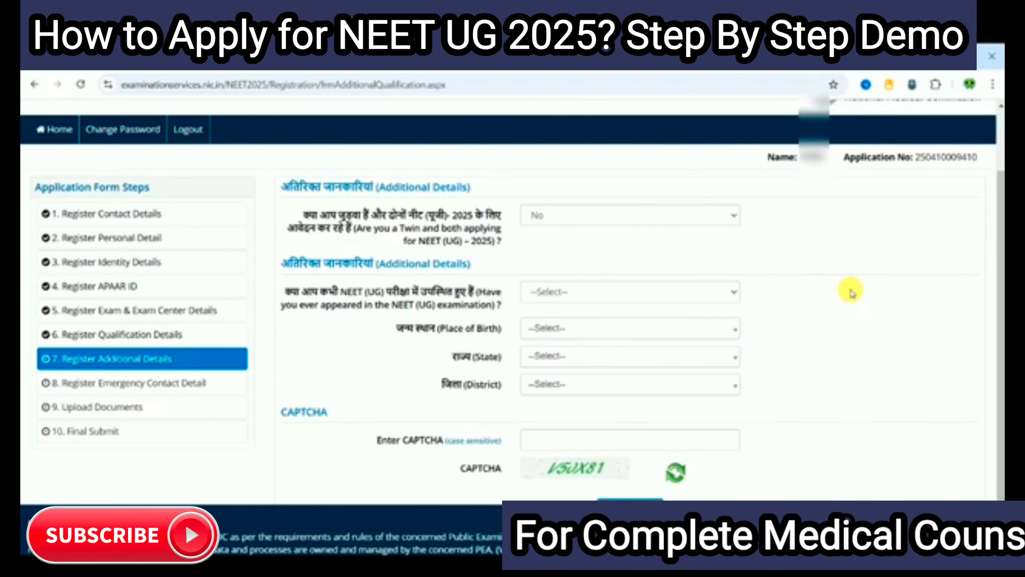
scroll(850, 291, "down", 1)
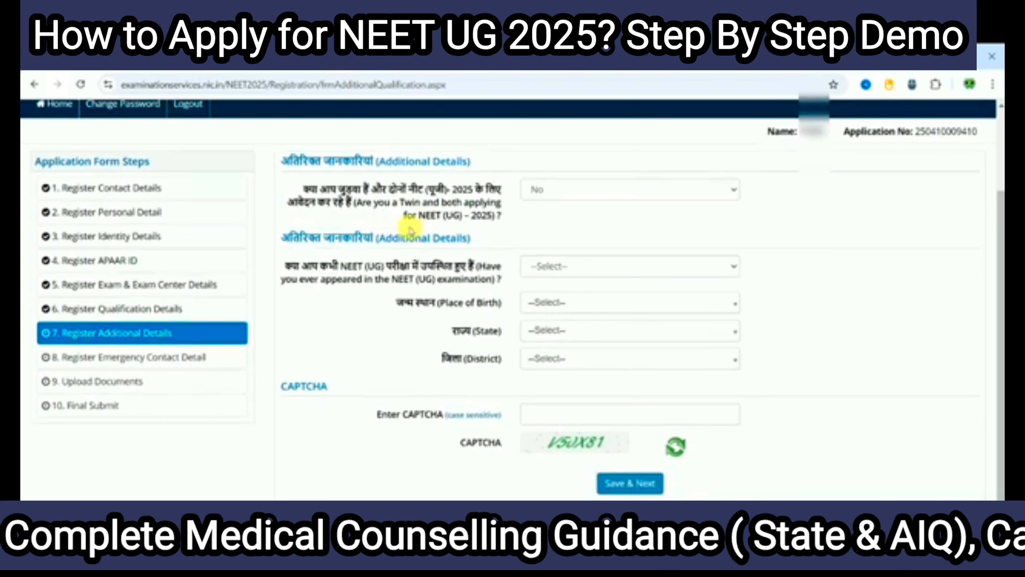
left_click(551, 267)
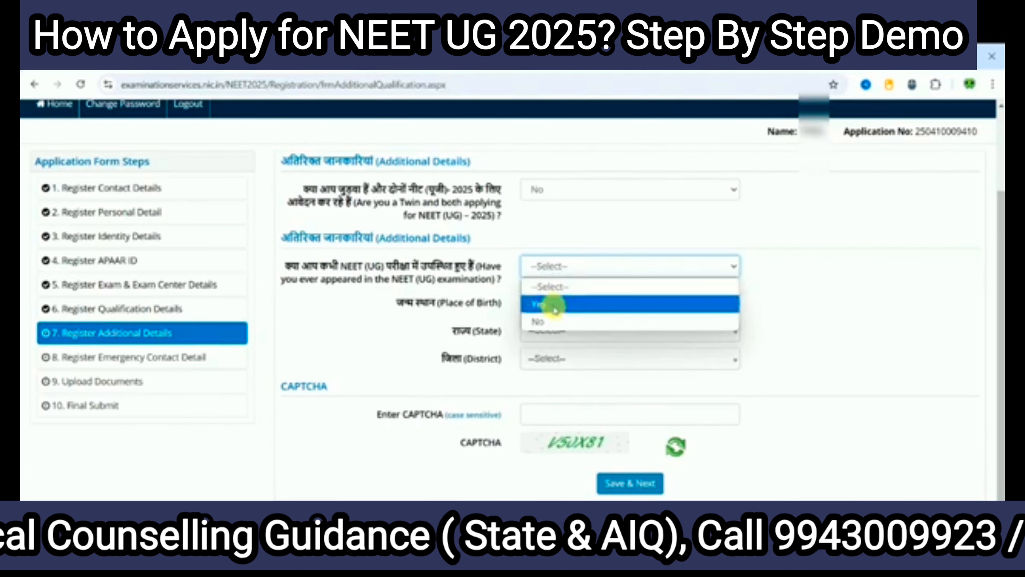
left_click(546, 304)
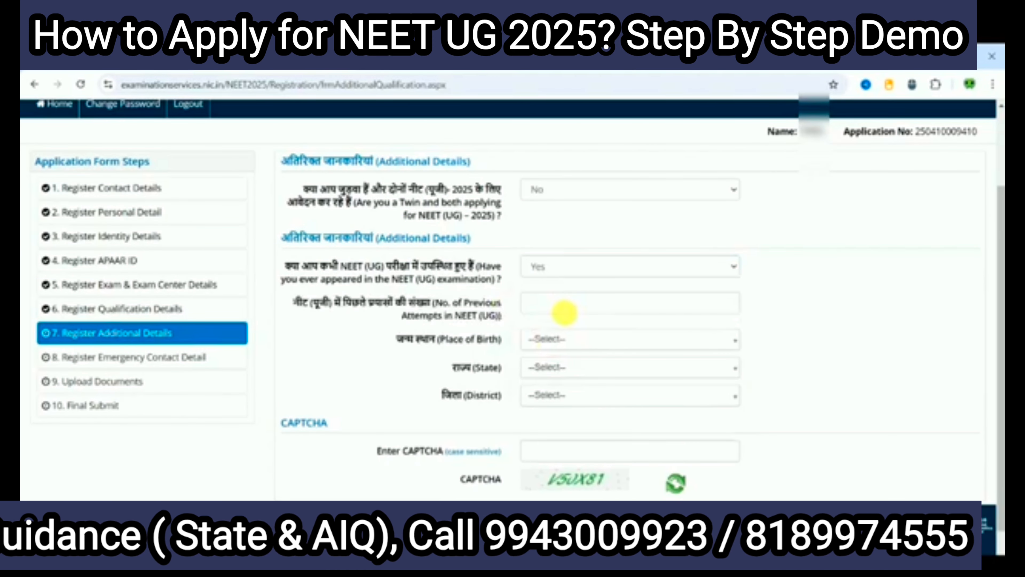
left_click(563, 269)
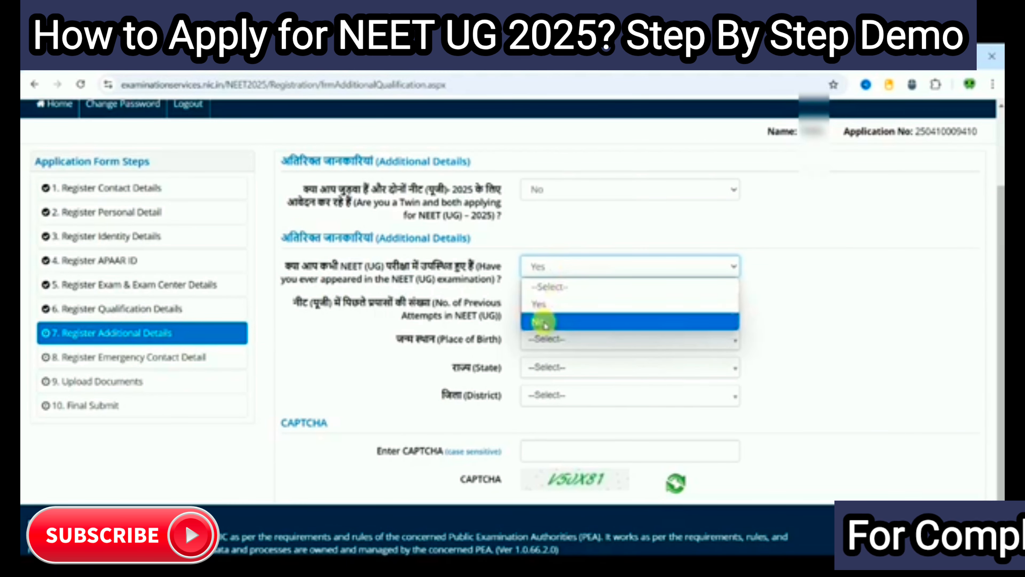
left_click(540, 321)
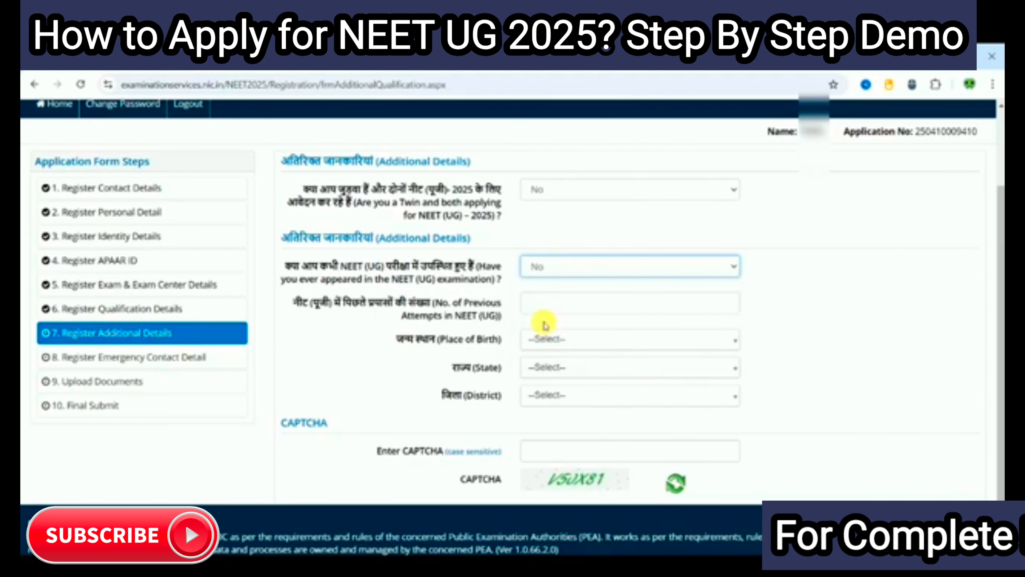
- Set birthplace to India, TAMIL NADU, THIRUVANNAMALAI and enter CAPTCHA V50X81
left_click(611, 302)
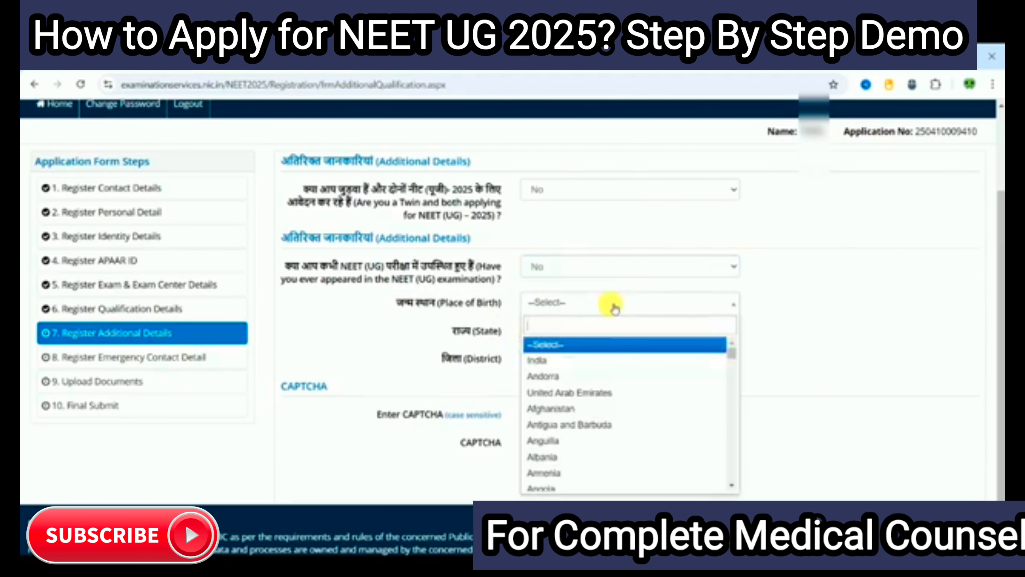
left_click(559, 362)
left_click(586, 333)
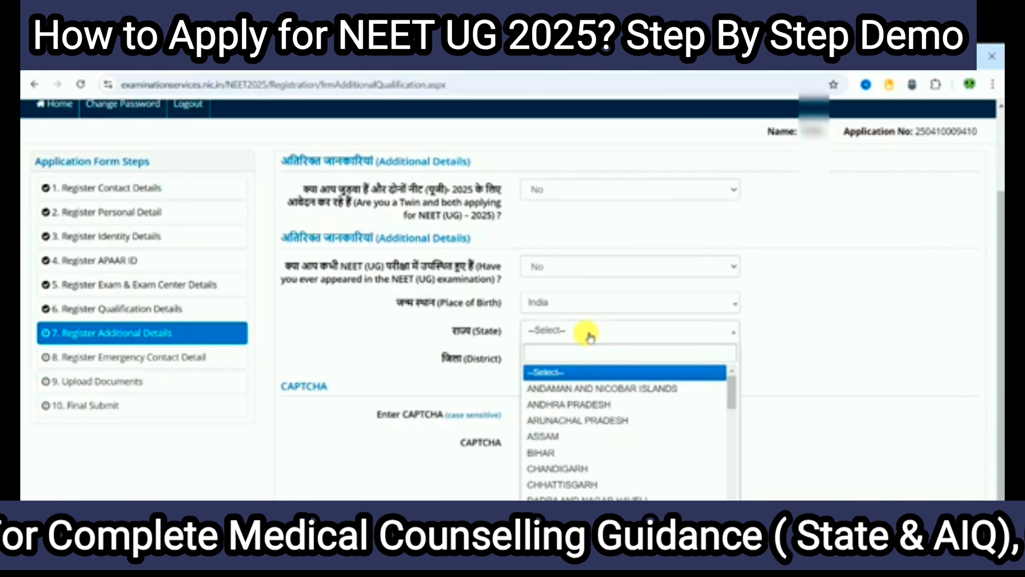
type("t")
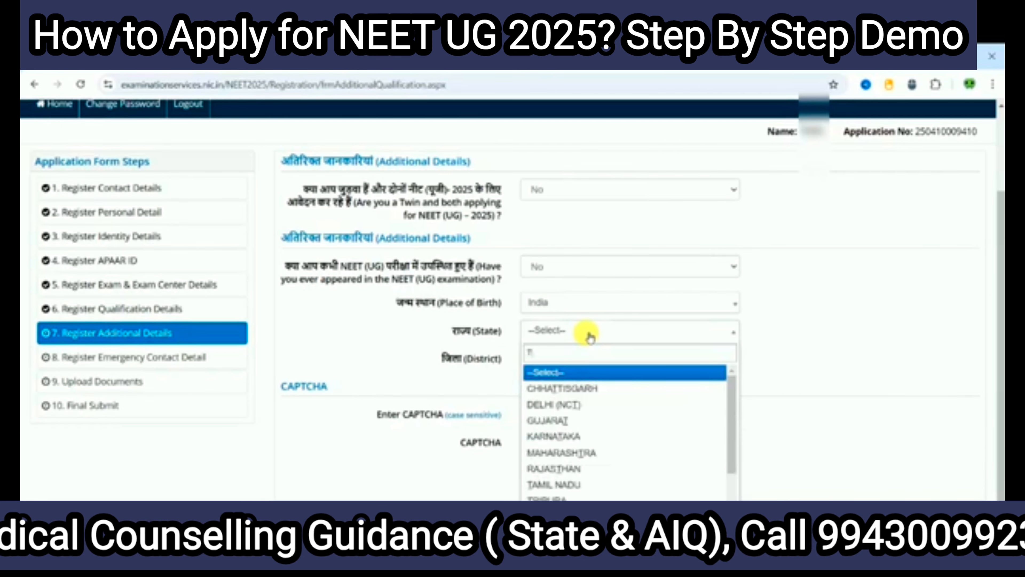
left_click(565, 484)
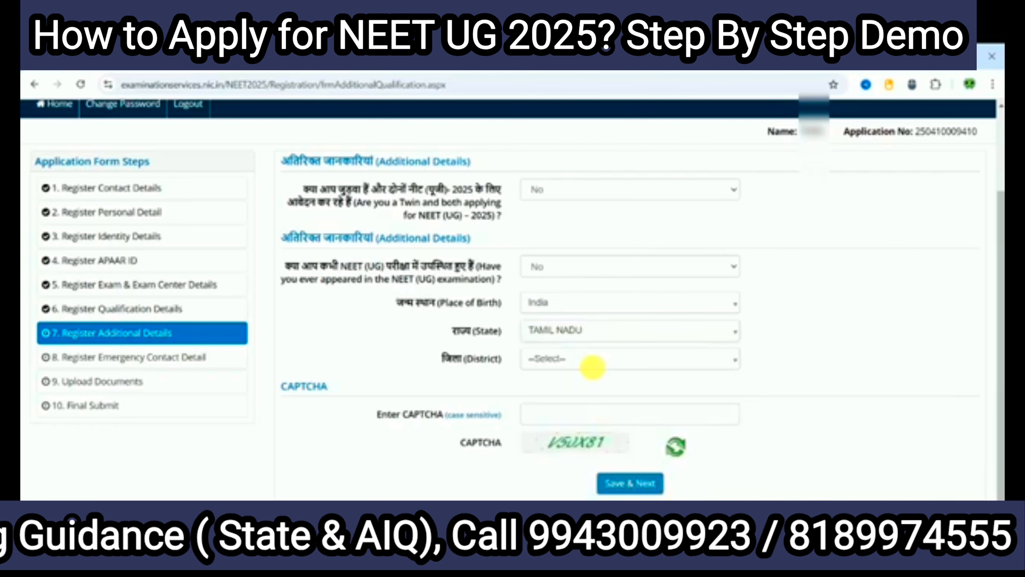
left_click(592, 367)
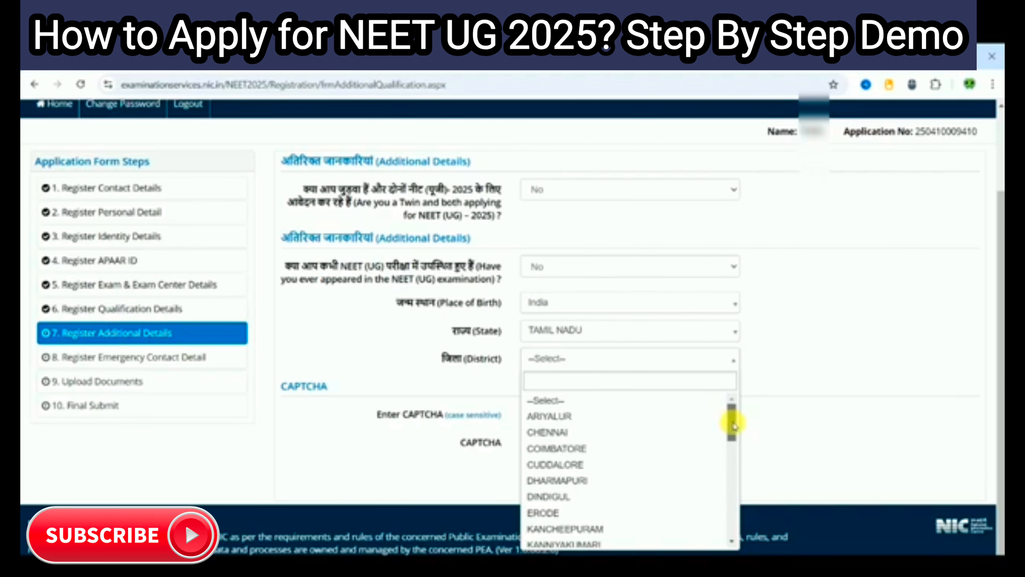
left_click_drag(733, 424, 734, 535)
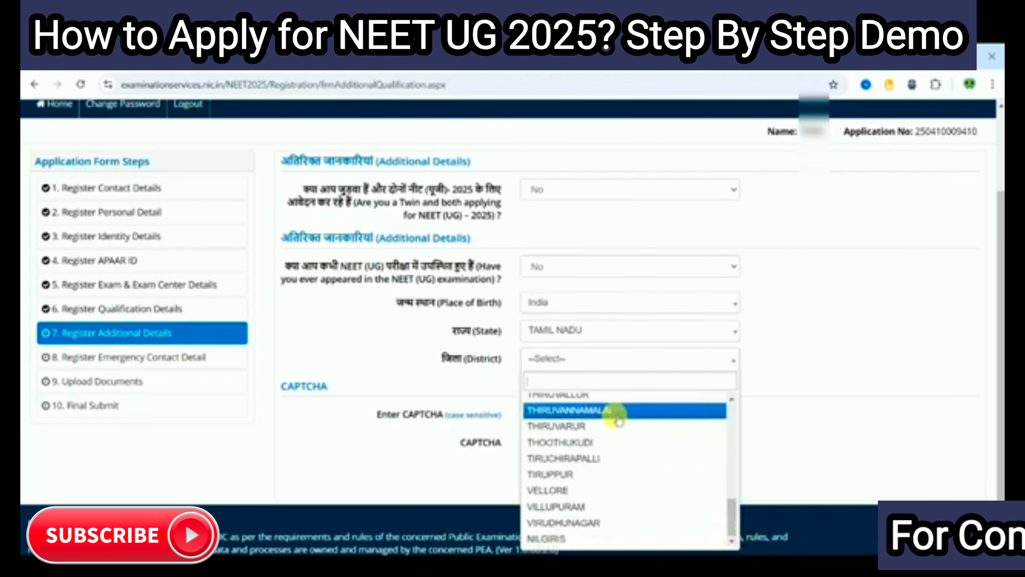
left_click(611, 411)
left_click(587, 418)
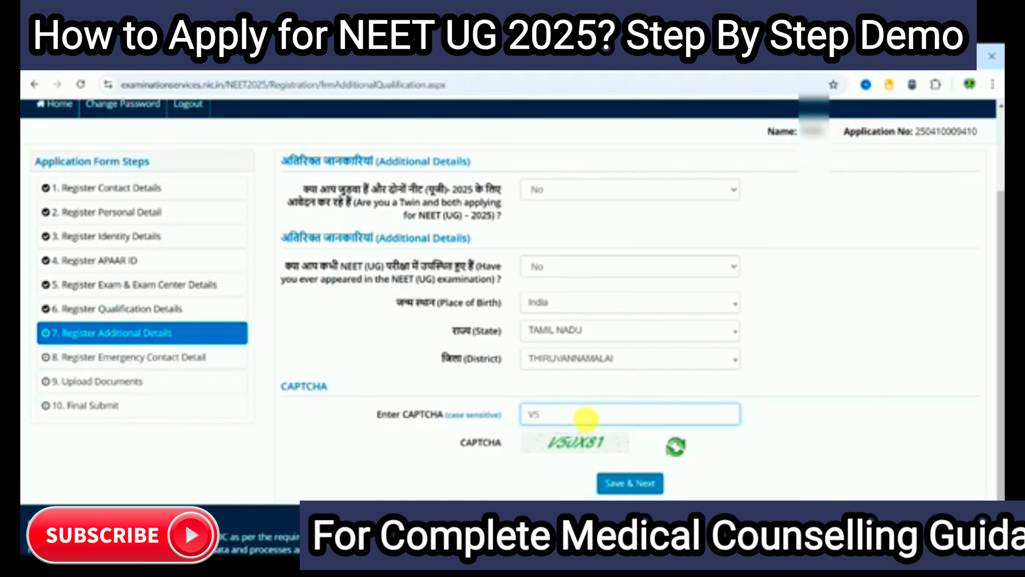
type("V50X81")
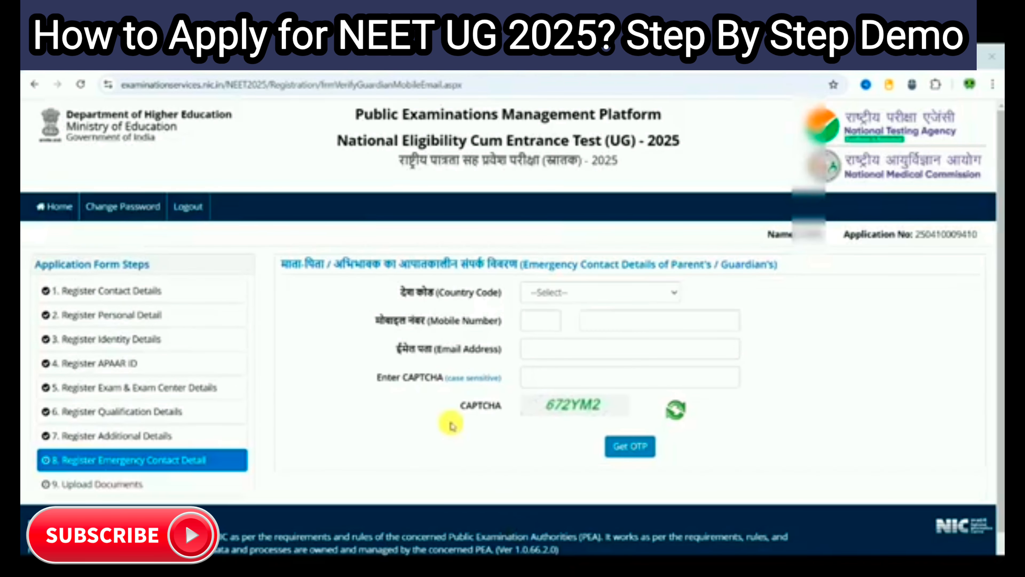
- Set the emergency contact country code to India and request an OTP for the guardian's contact
left_click(551, 295)
left_click(542, 329)
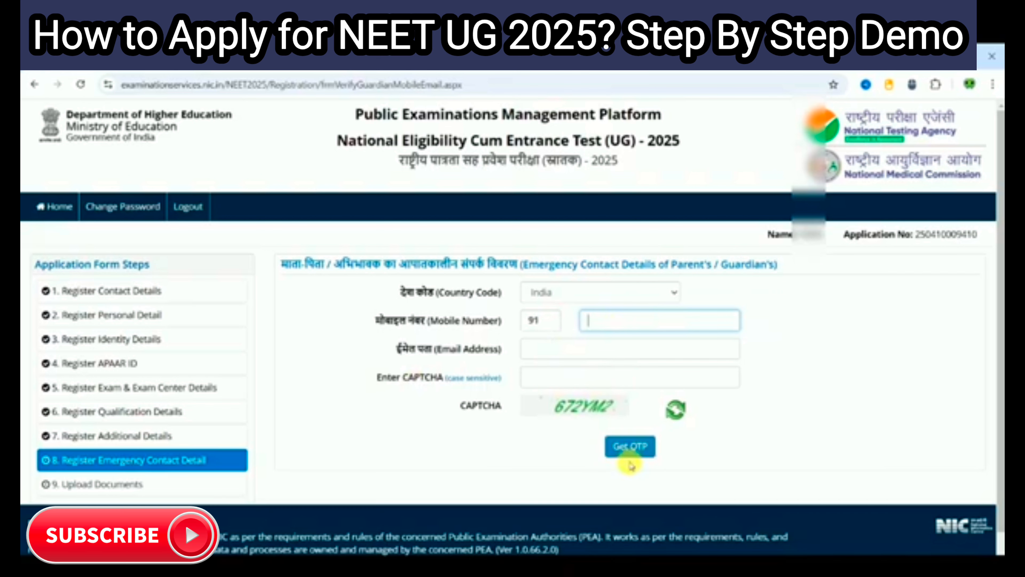
left_click(630, 448)
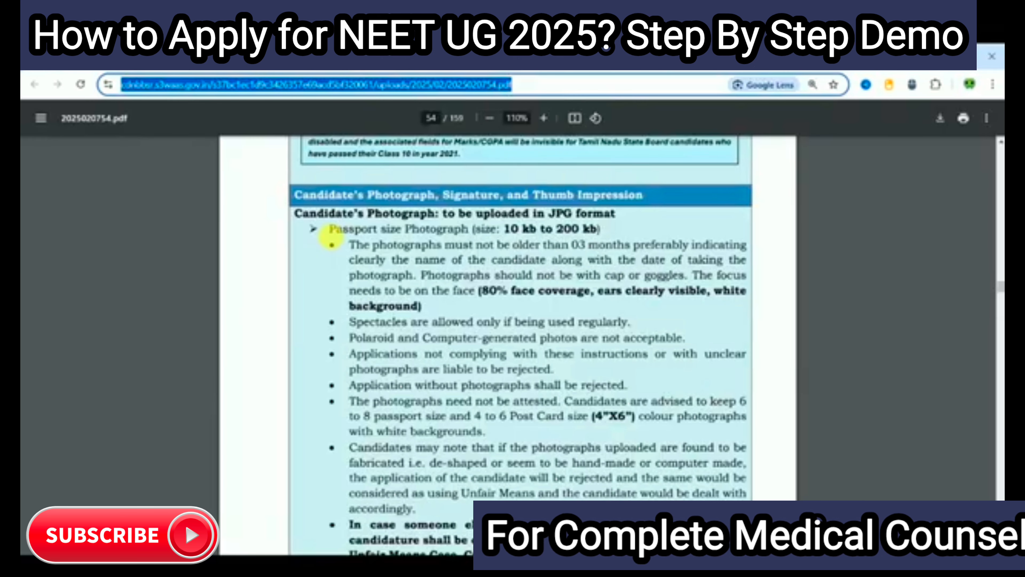
- Return to the bulletin PDF and scroll to page 55's signature upload requirements
left_click(546, 248)
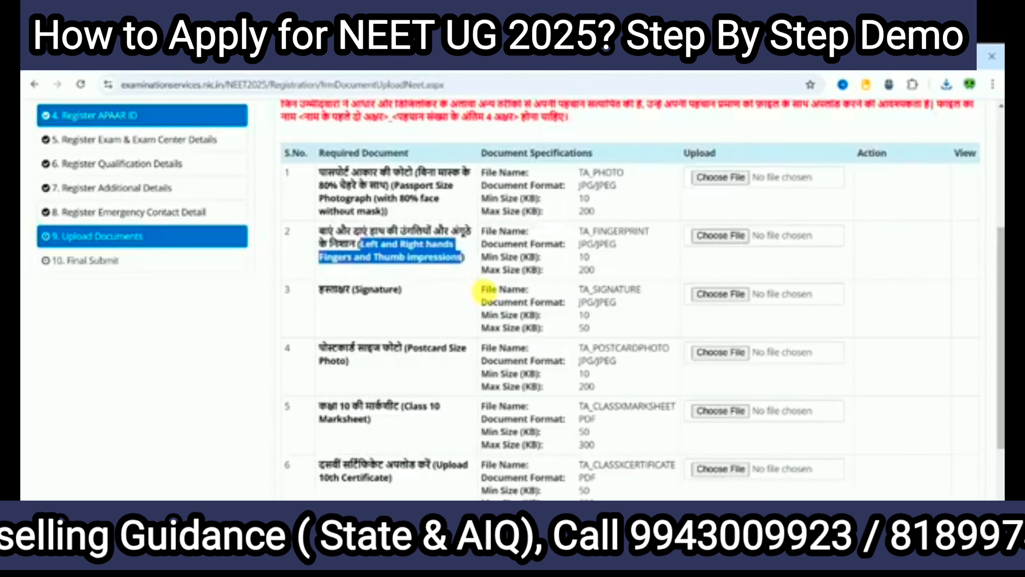
left_click(423, 269)
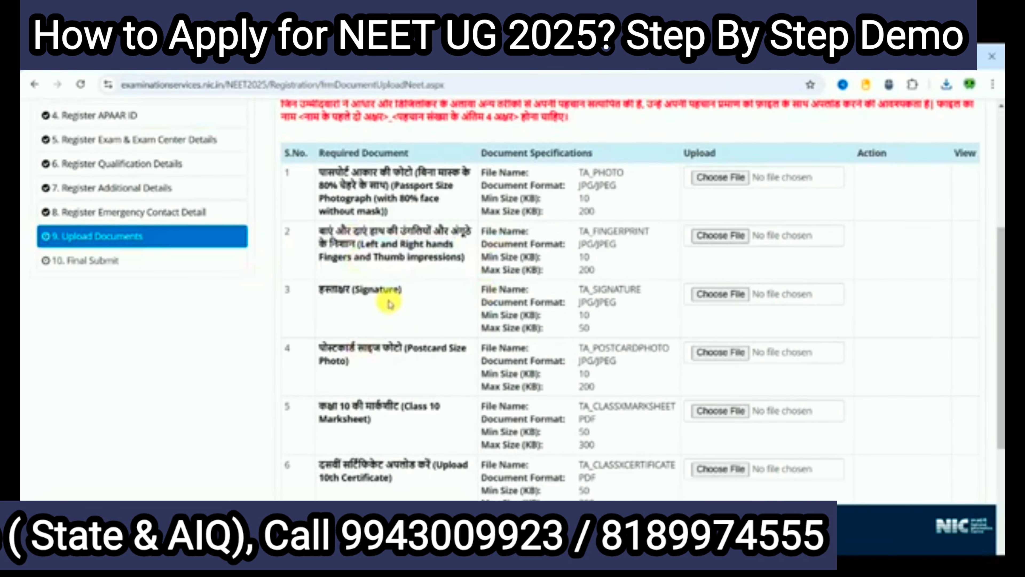
left_click(385, 62)
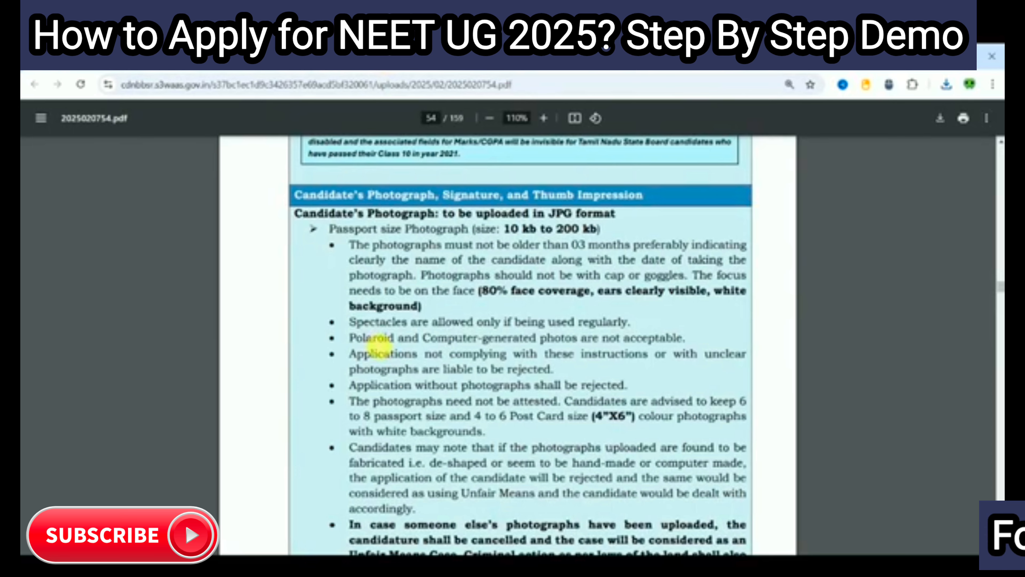
scroll(379, 345, "down", 10)
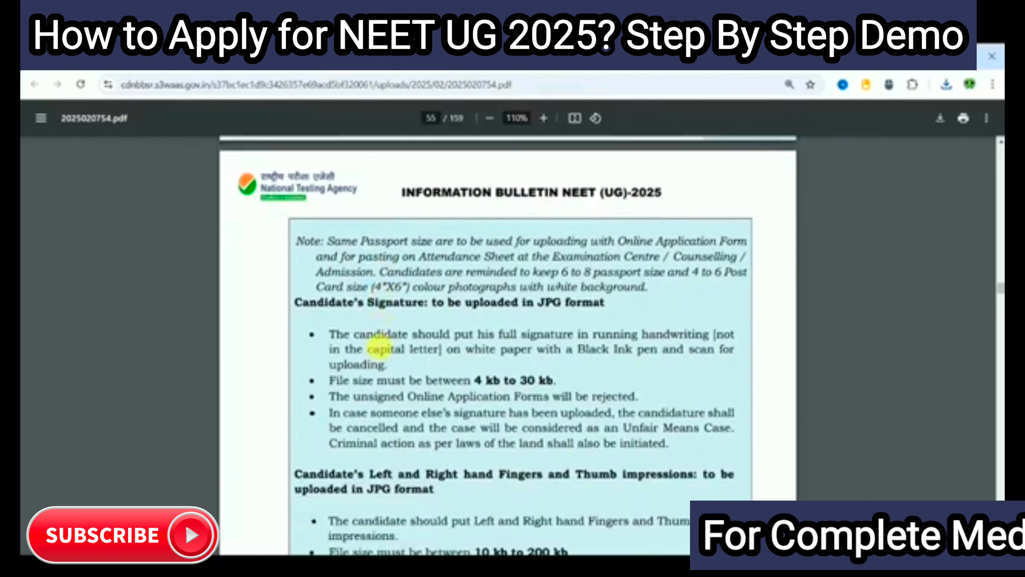
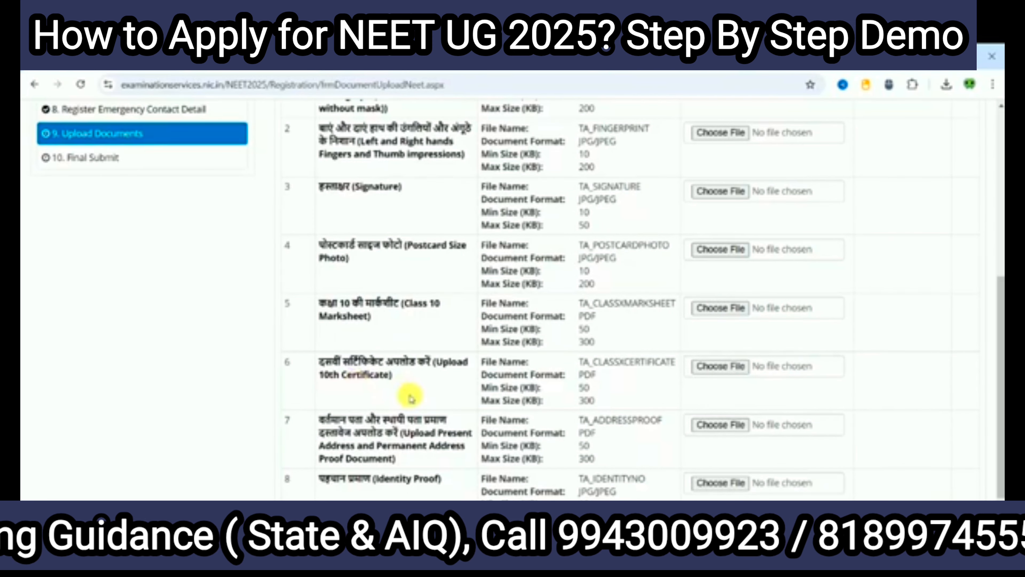
- Scroll the required documents table down to the Identity Proof row
scroll(410, 398, "down", 2)
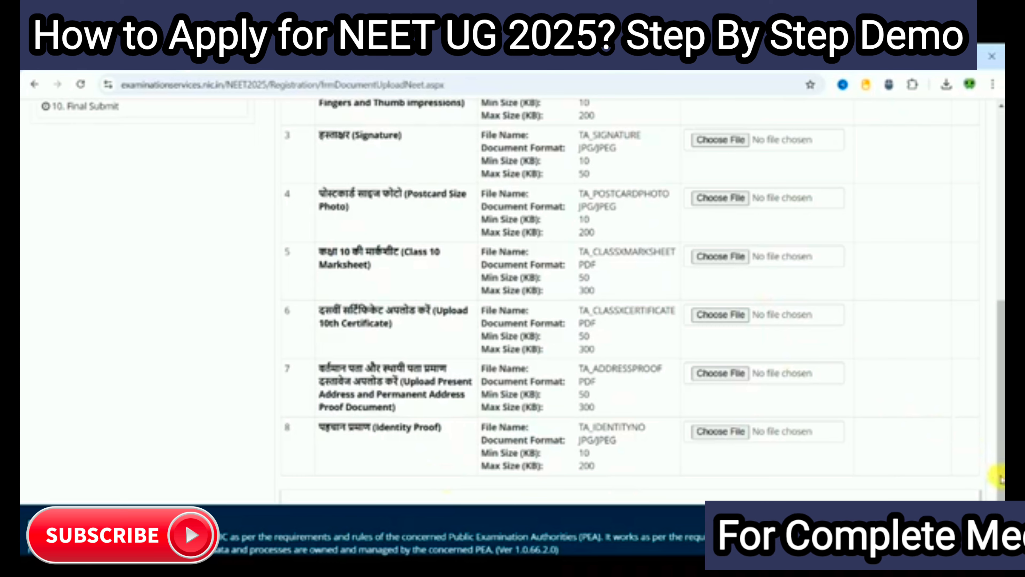
- Move through the eight document upload slots down to the CAPTCHA section
left_click_drag(1000, 476, 994, 390)
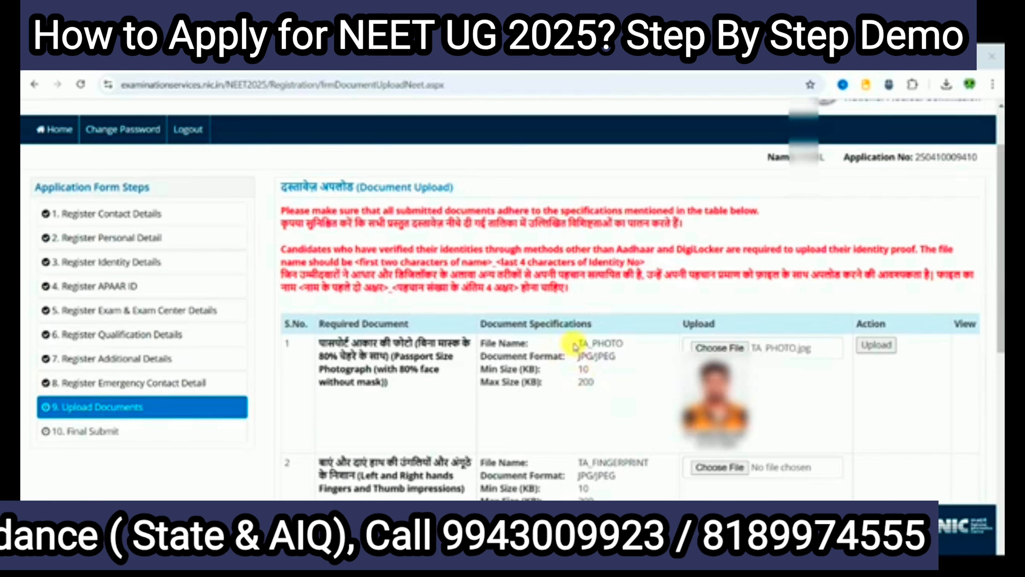
left_click_drag(574, 346, 628, 346)
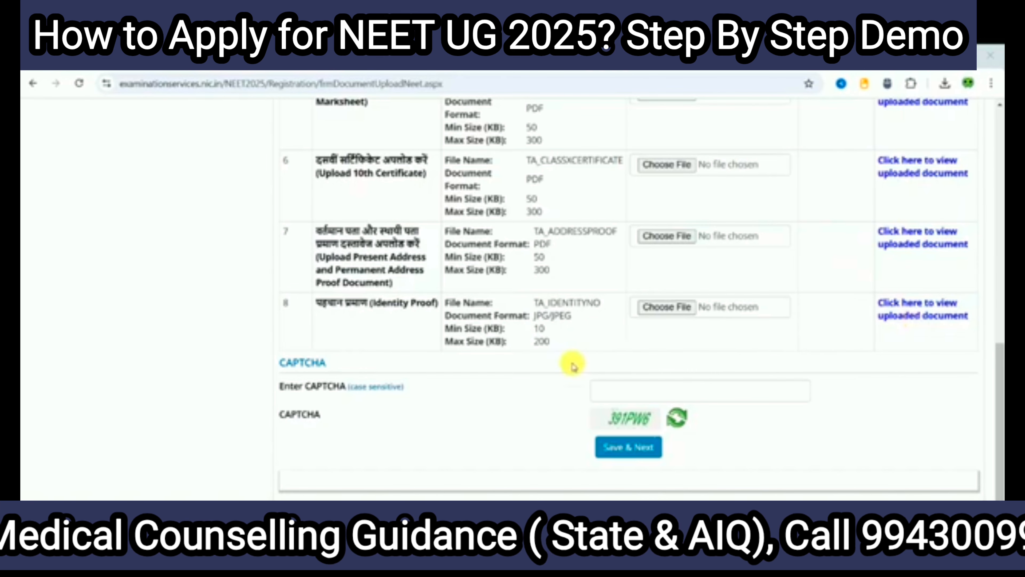
- Enter the CAPTCHA code (3) to save the uploaded documents
left_click(615, 387)
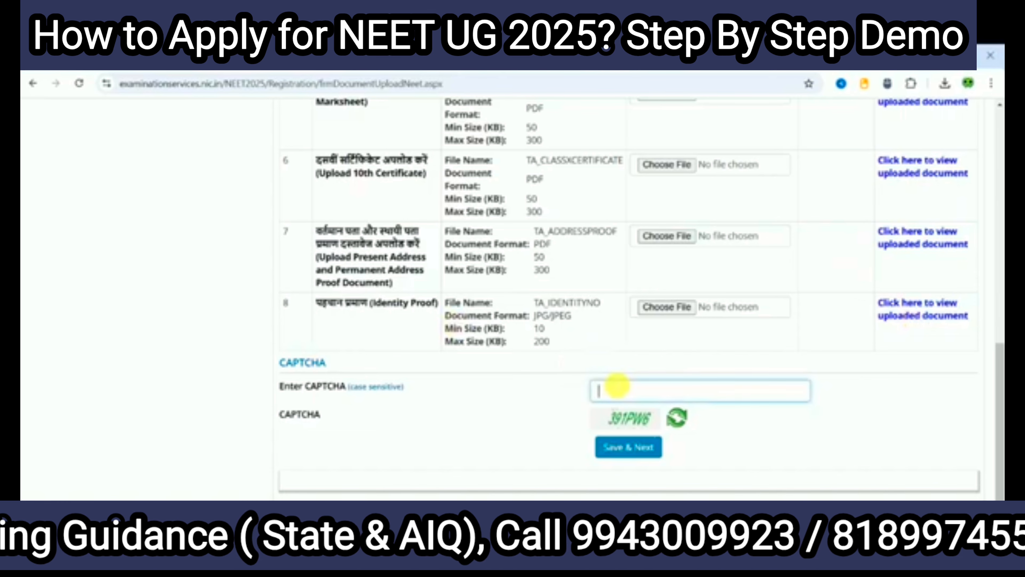
type("3")
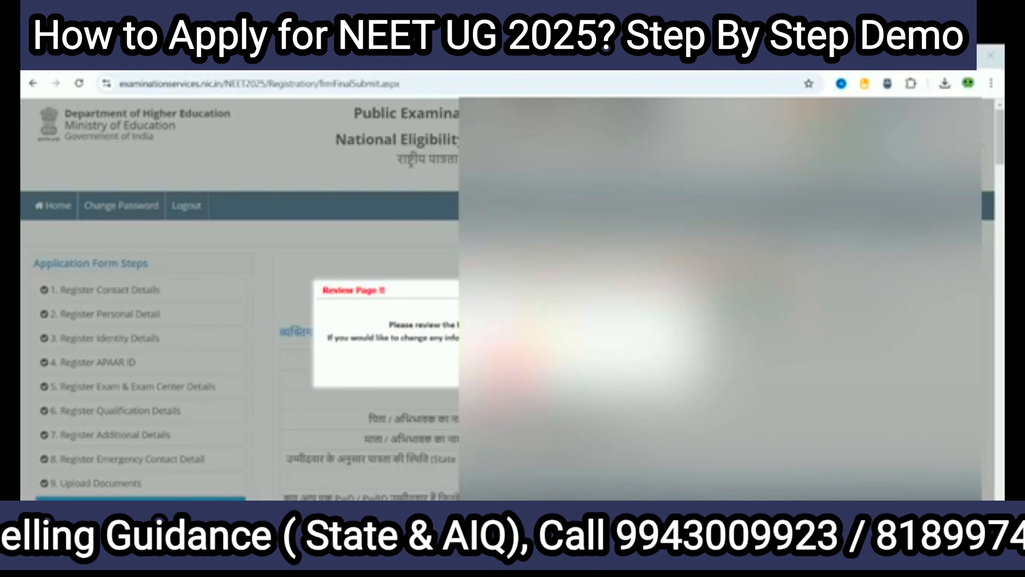
- Dismiss the Review Page notice and scroll down to the checklist and Declaration
left_click(512, 364)
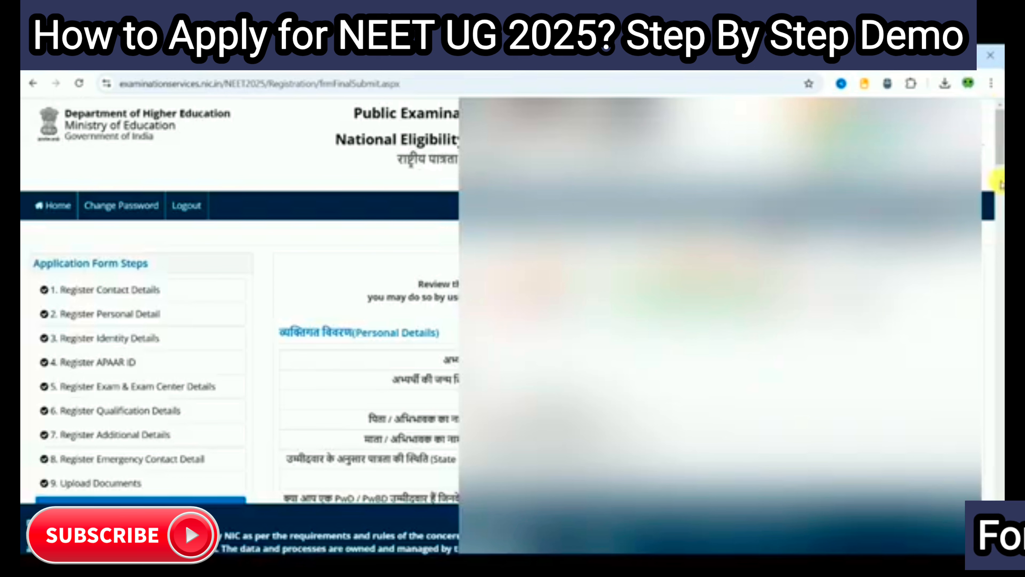
scroll(1000, 198, "down", 5)
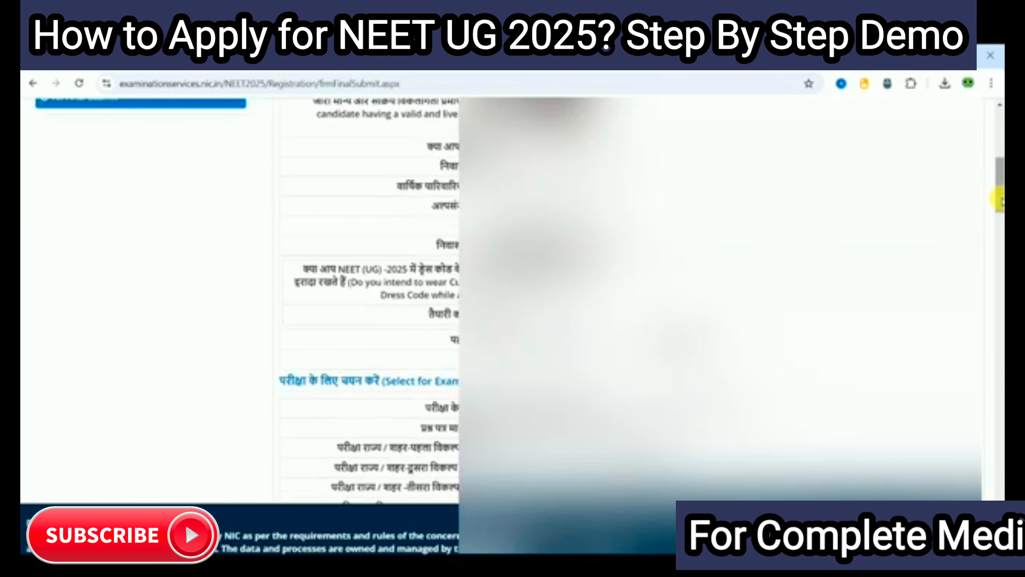
left_click_drag(1000, 200, 997, 541)
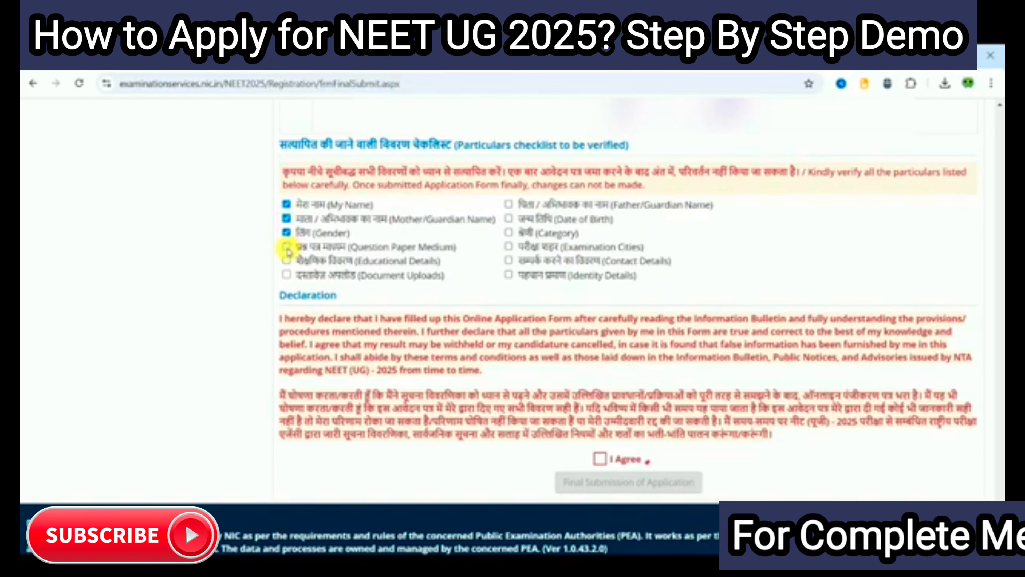
- Tick Document Uploads, Date of Birth, Category and Identity Details in the checklist
left_click(287, 276)
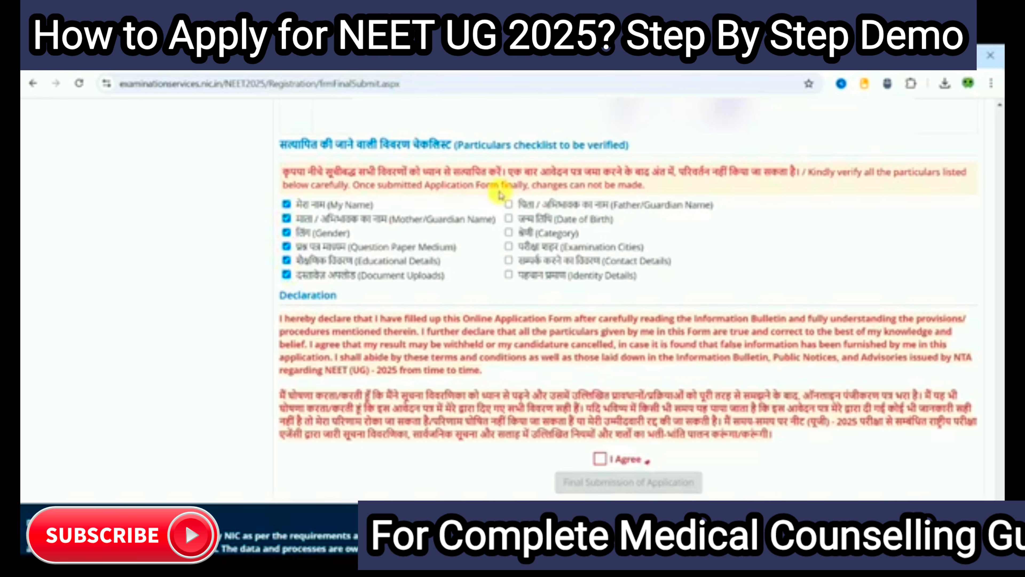
left_click(509, 220)
left_click(509, 233)
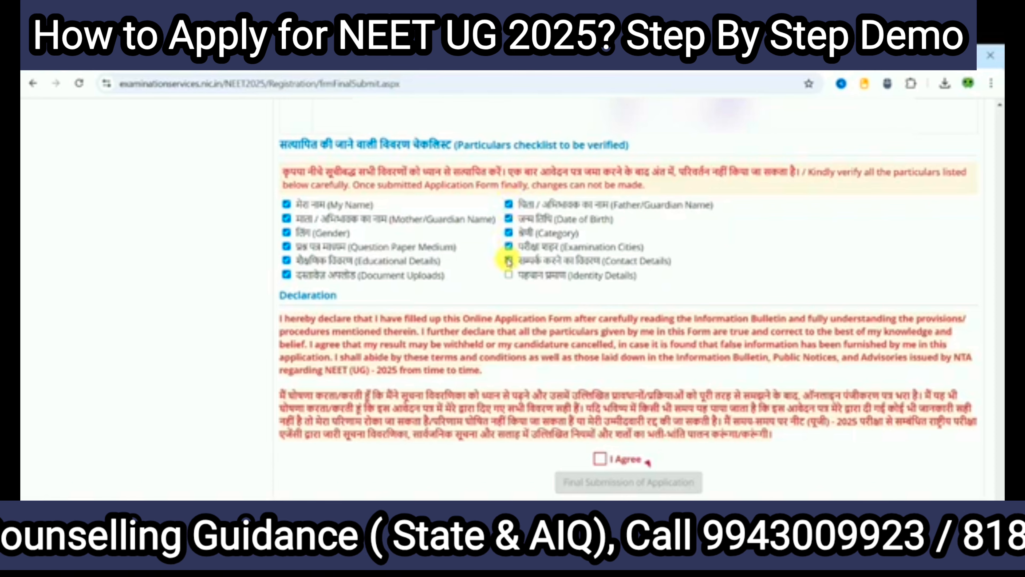
left_click(509, 275)
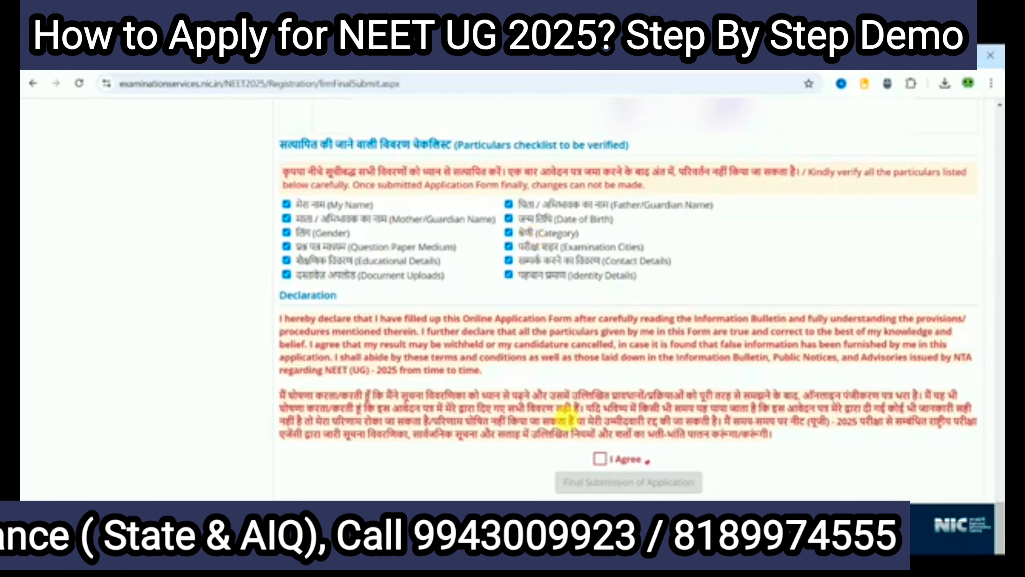
- Accept the declaration and confirm Final Submission of Application
left_click(600, 460)
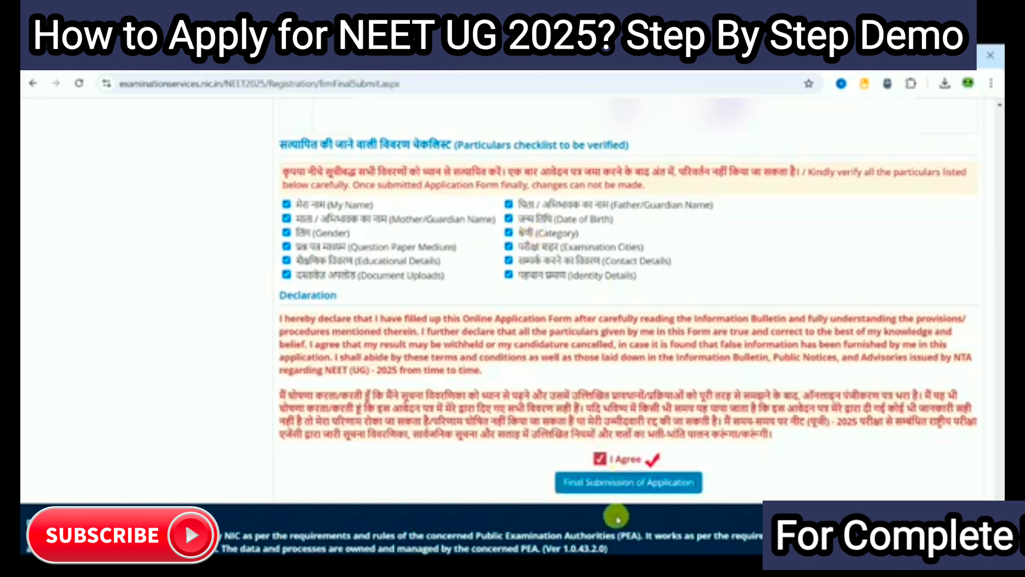
left_click(636, 486)
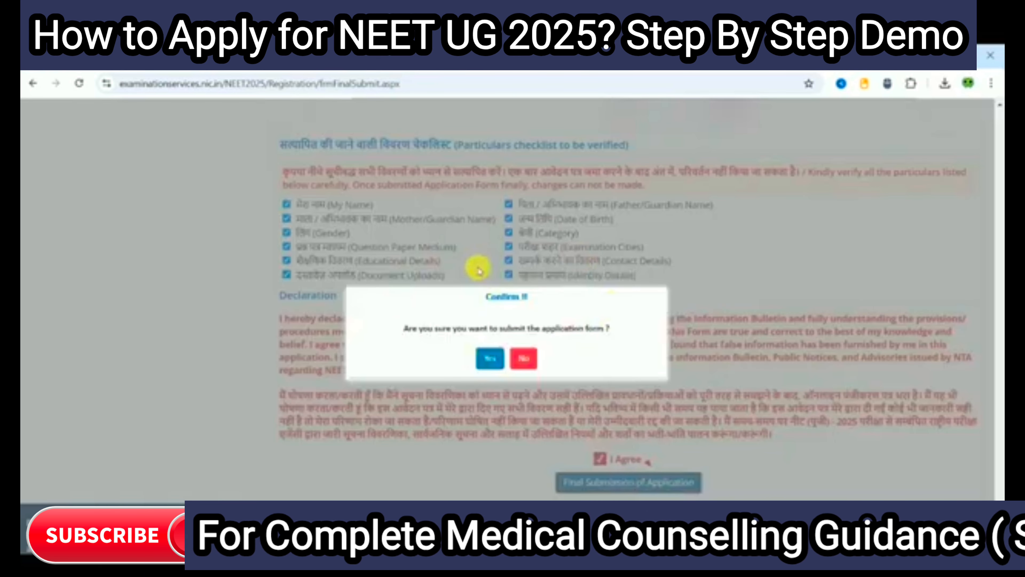
left_click(489, 358)
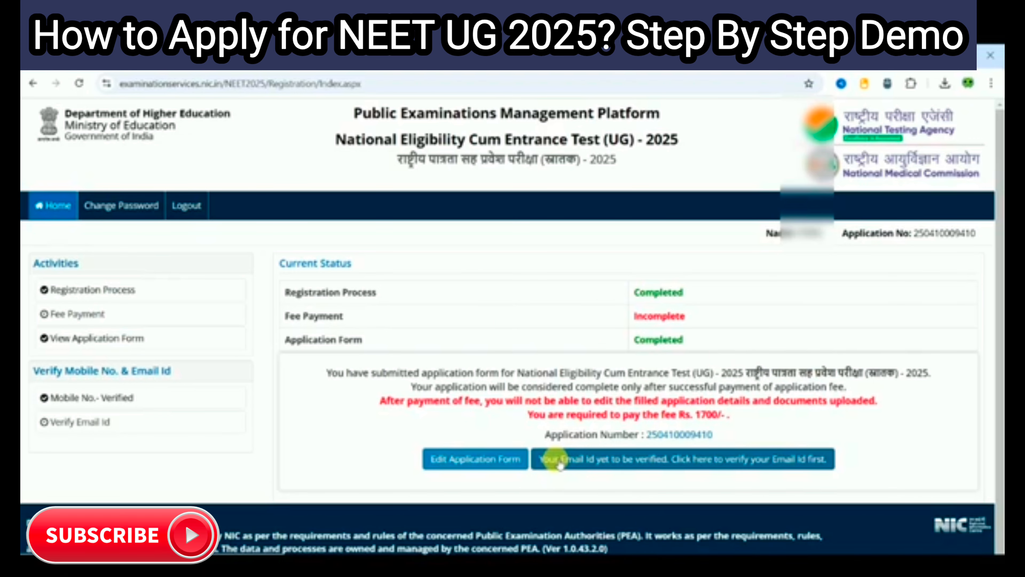
- Verify the registered e-mail using the entered verification code and acknowledge the success message
left_click(600, 458)
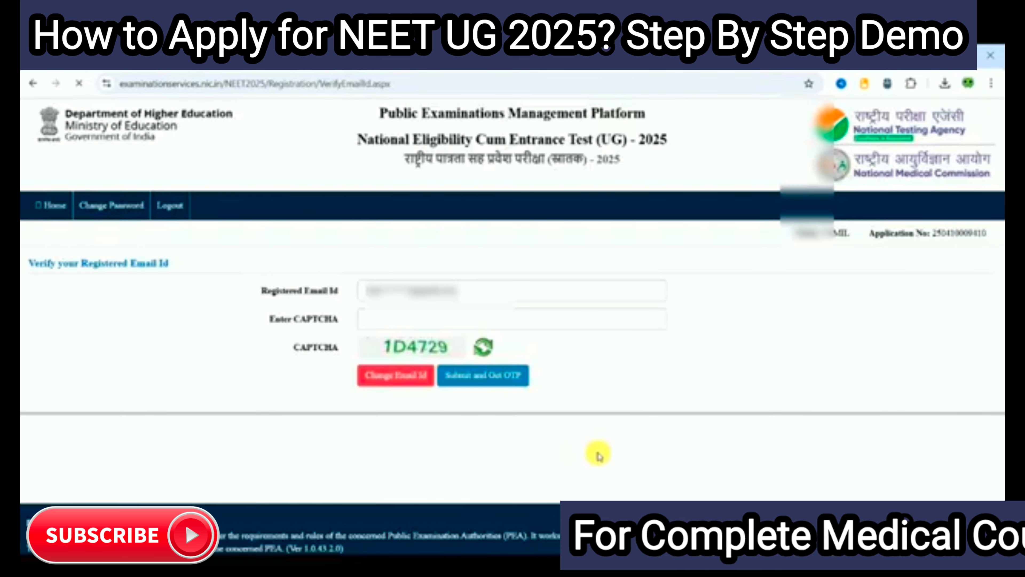
left_click(394, 318)
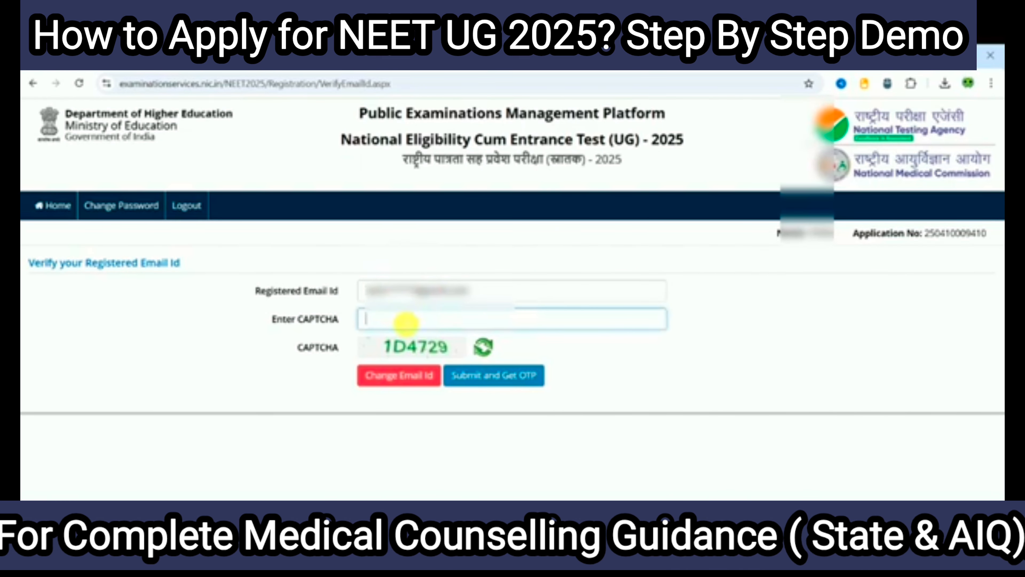
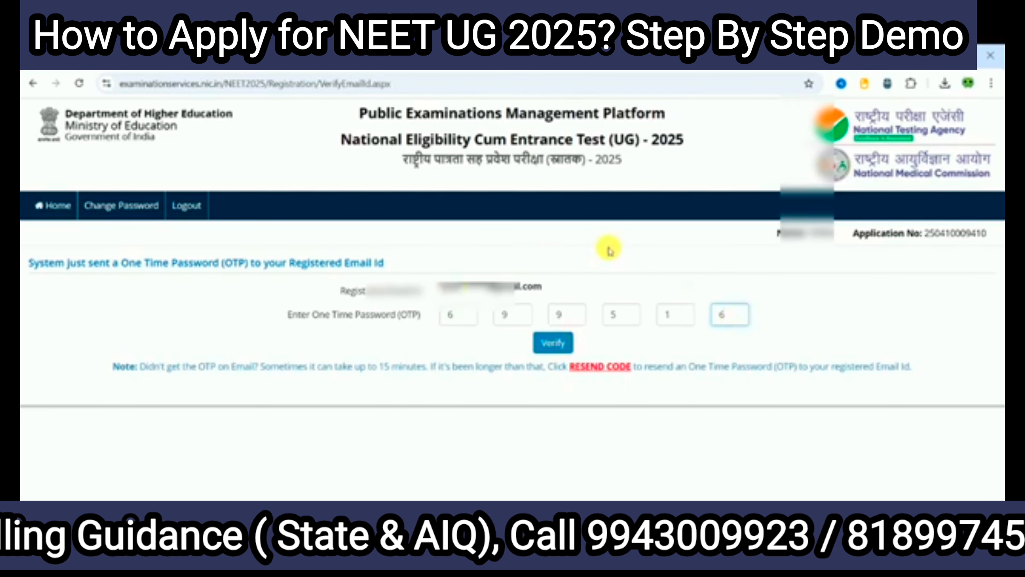
left_click(557, 344)
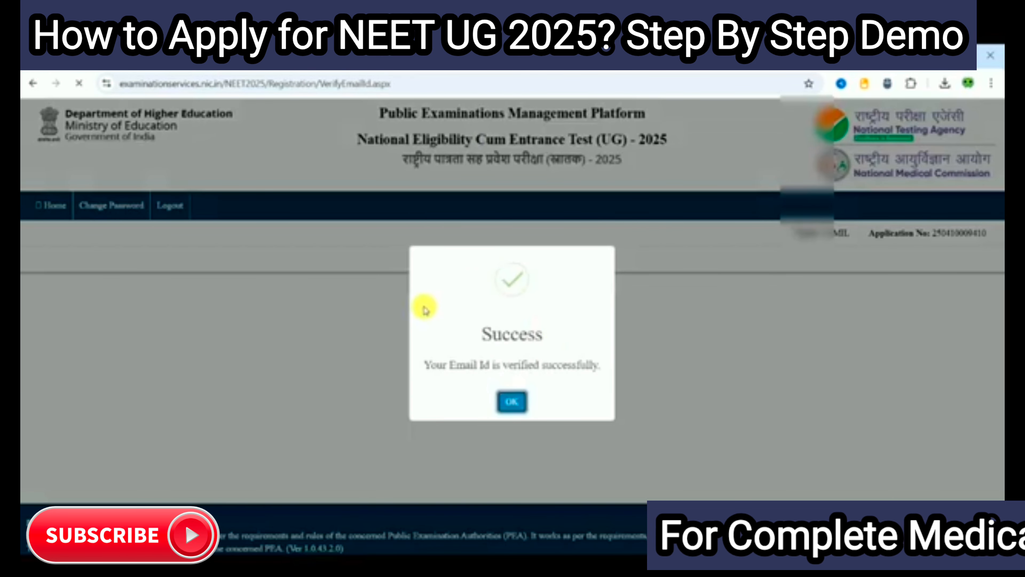
left_click(512, 401)
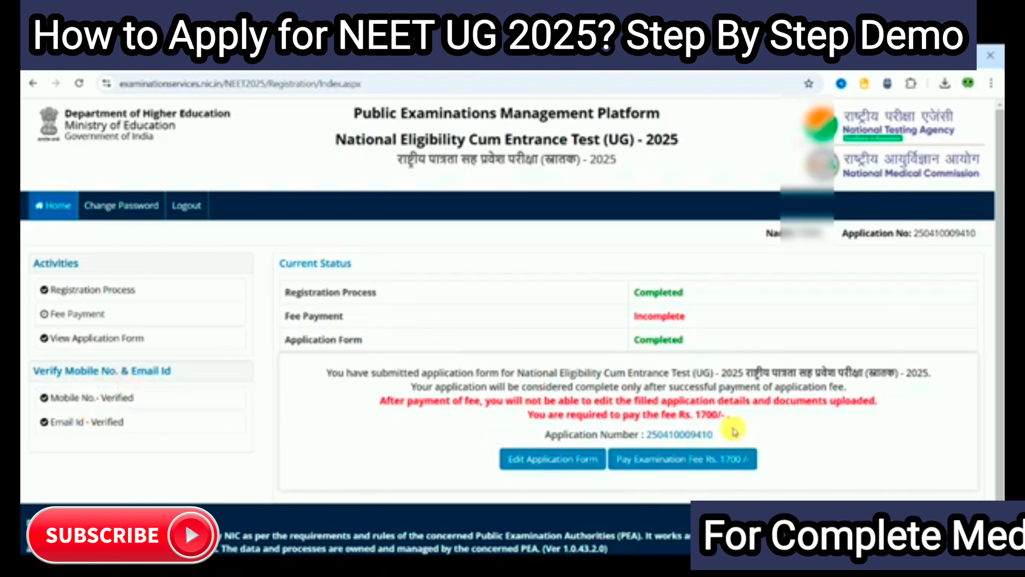
- Pay the Rs. 1700 exam fee by Online Payment through Canara Bank Payment Gateway
left_click(706, 464)
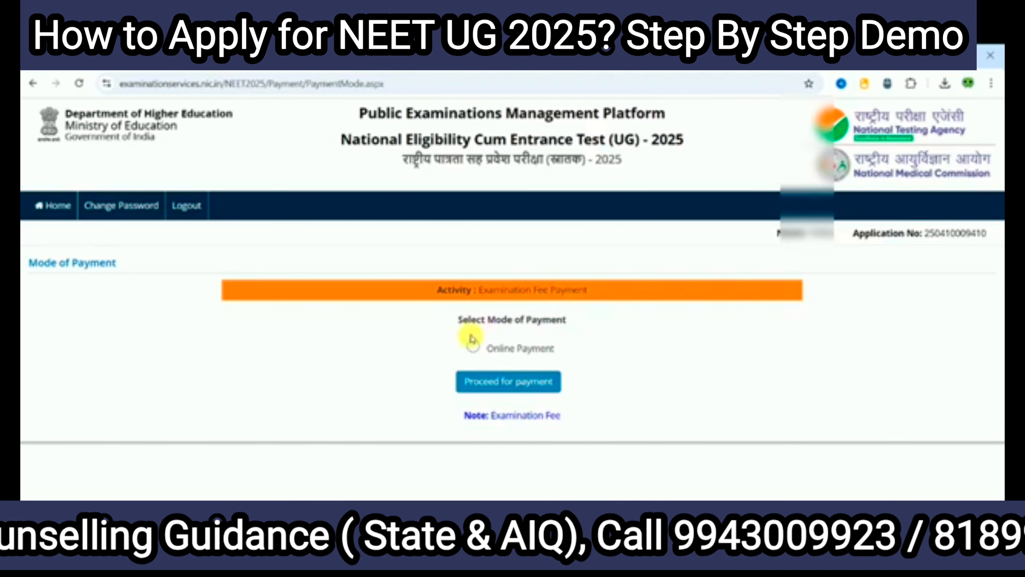
left_click(471, 346)
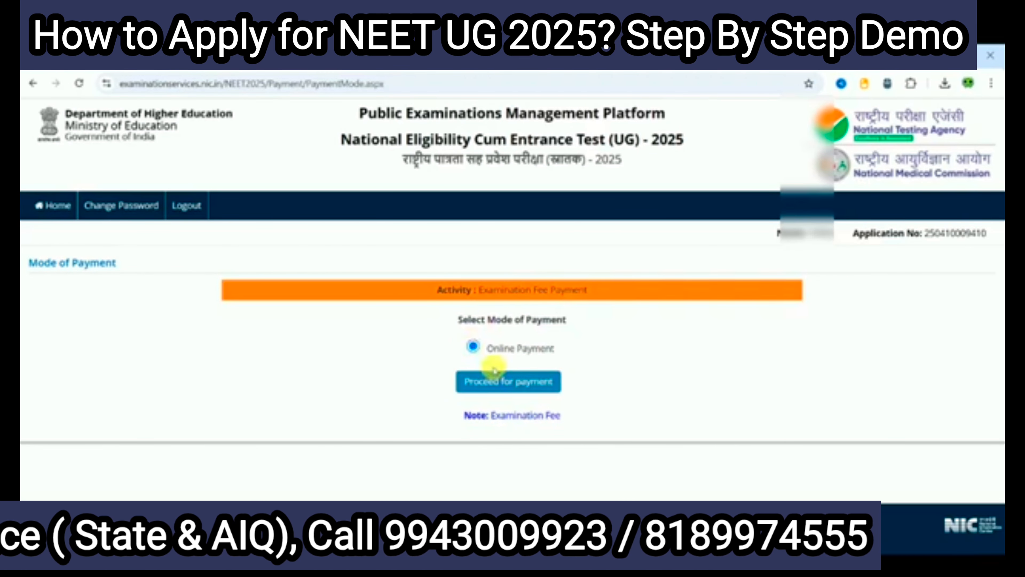
left_click(507, 383)
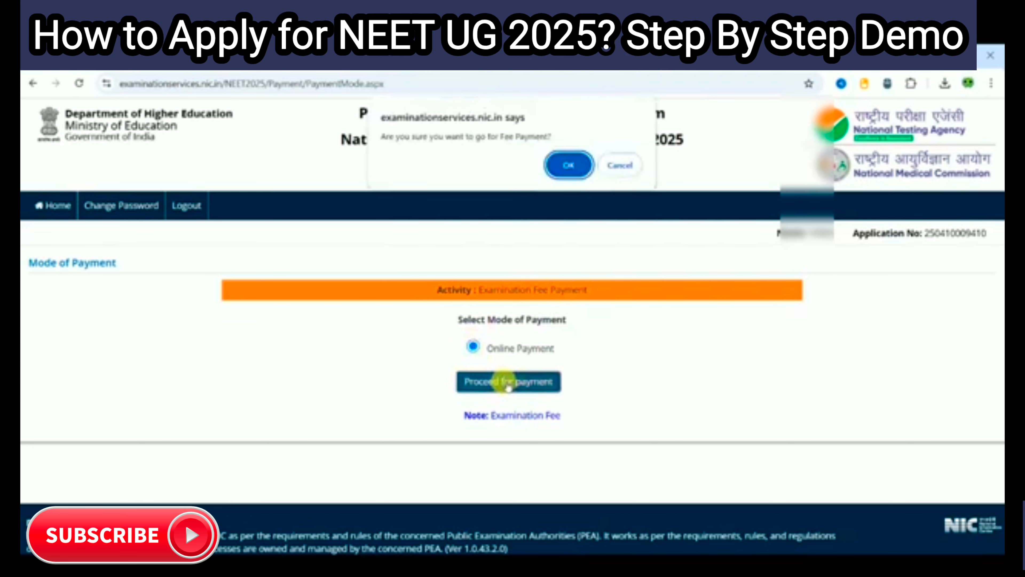
left_click(569, 163)
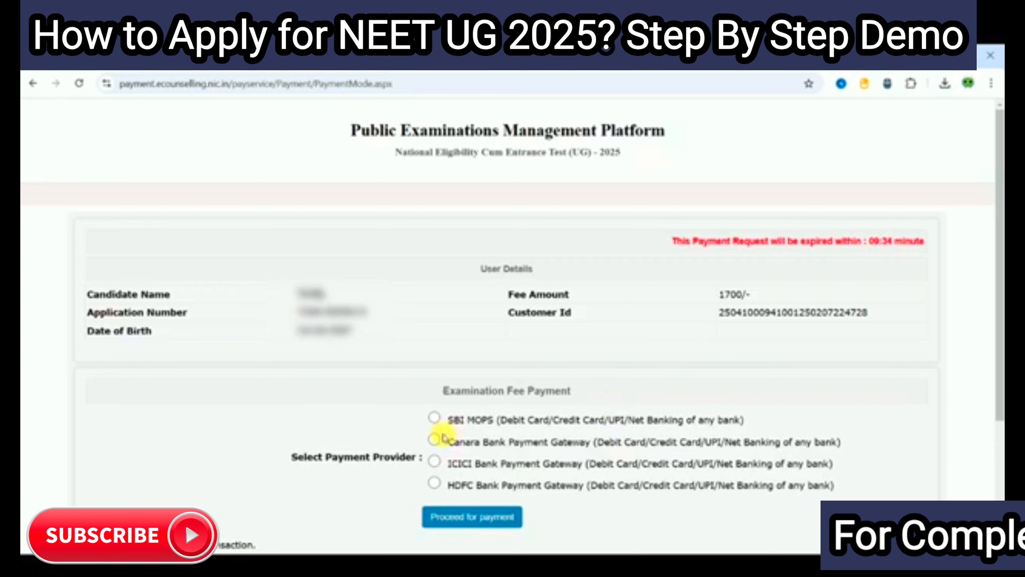
left_click(434, 440)
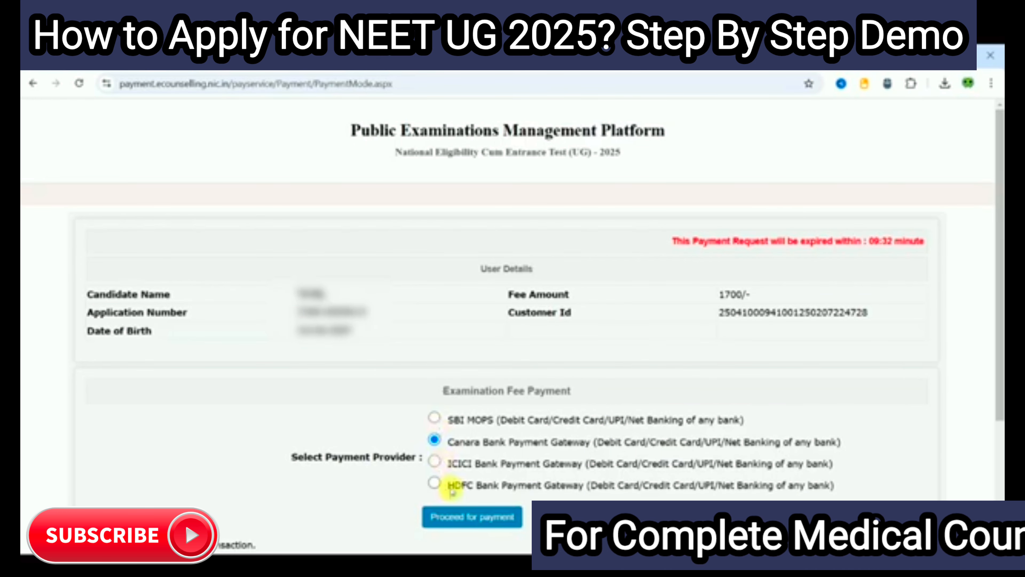